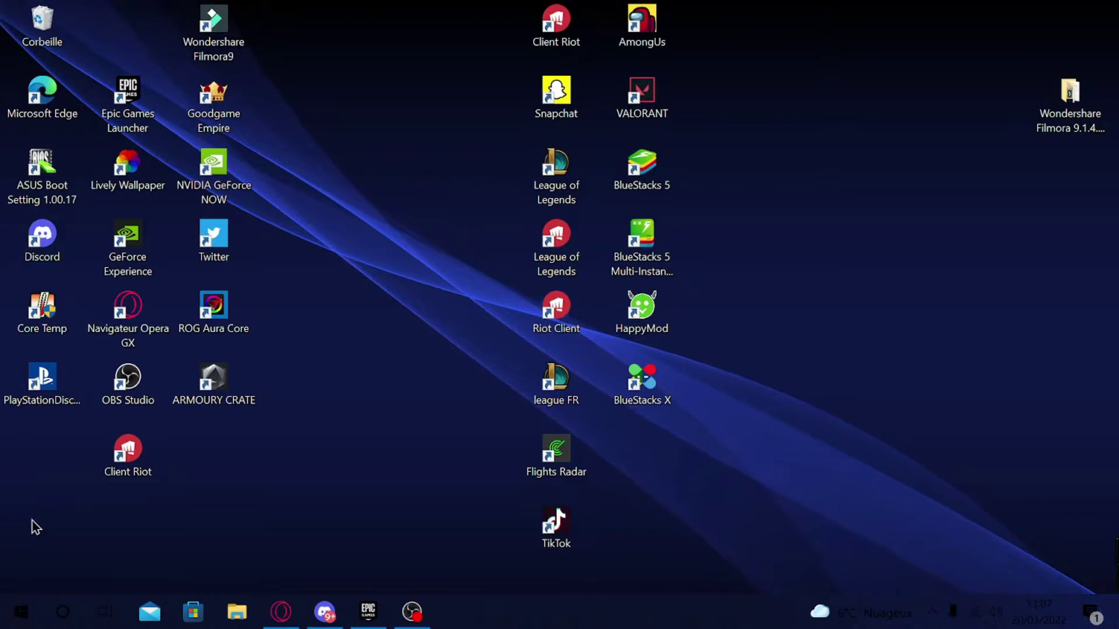
# Open the Microsoft Store, search for "yandex", and install Yandex Browser
pyautogui.click(192, 612)
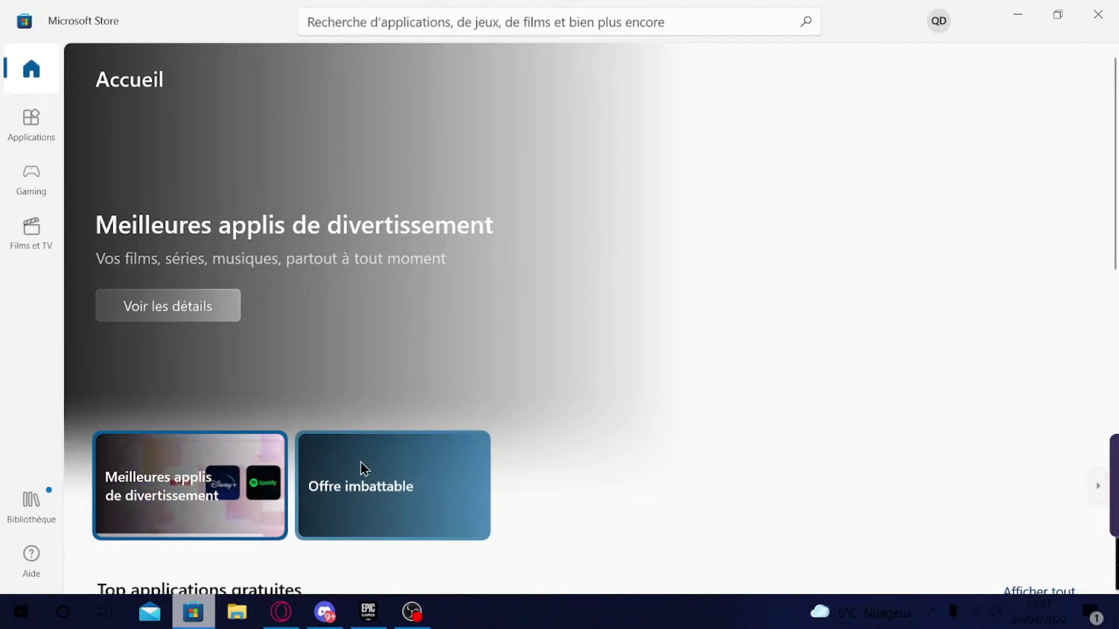
pyautogui.click(456, 29)
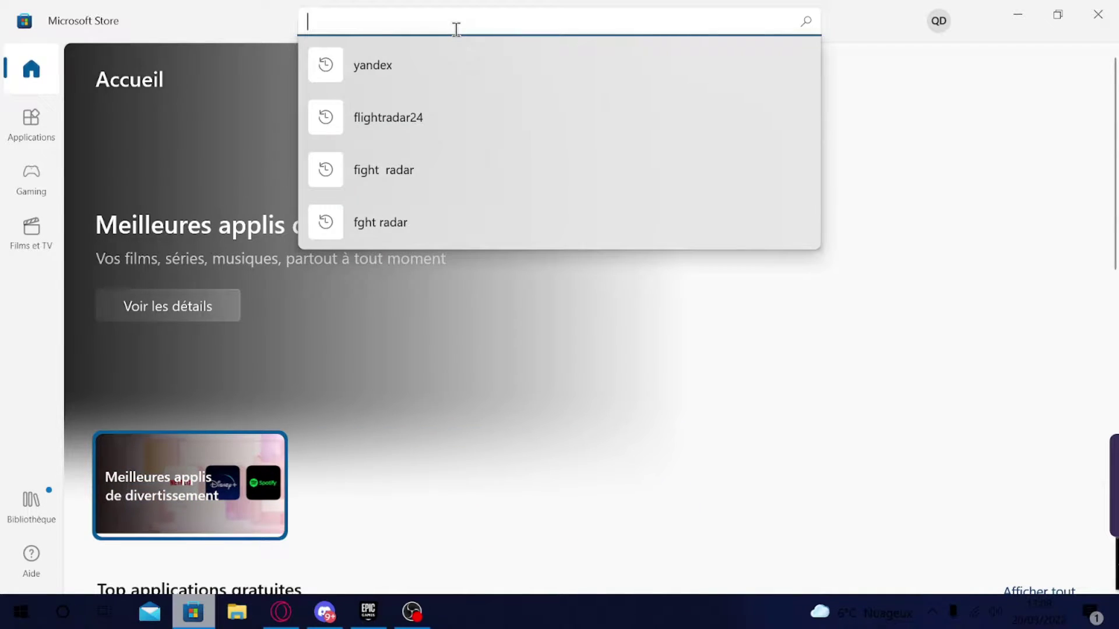
pyautogui.click(435, 67)
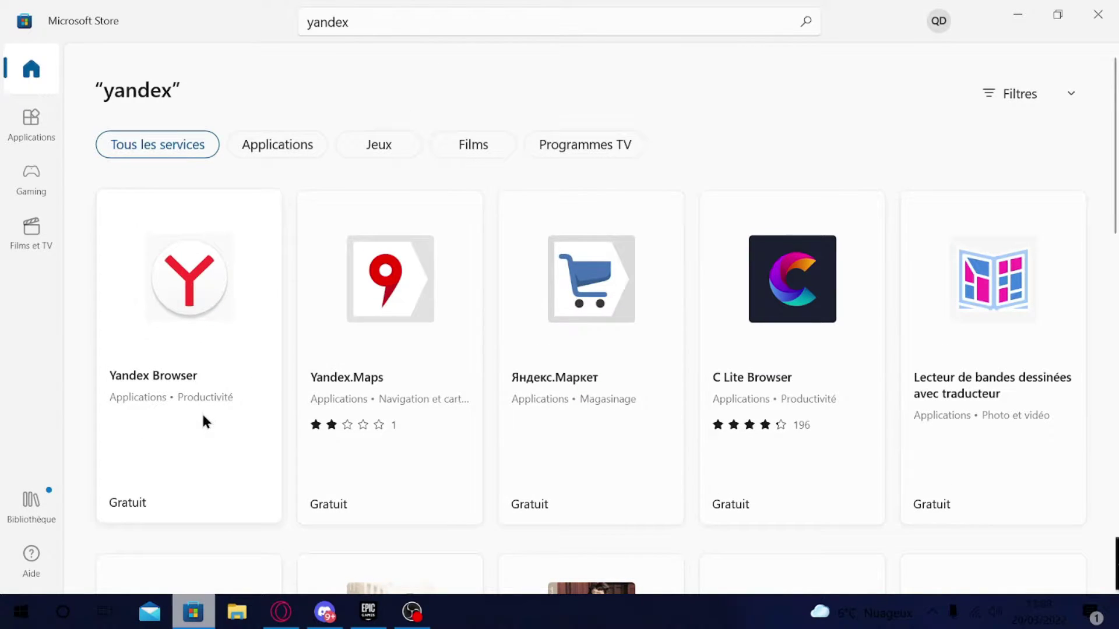
pyautogui.click(192, 325)
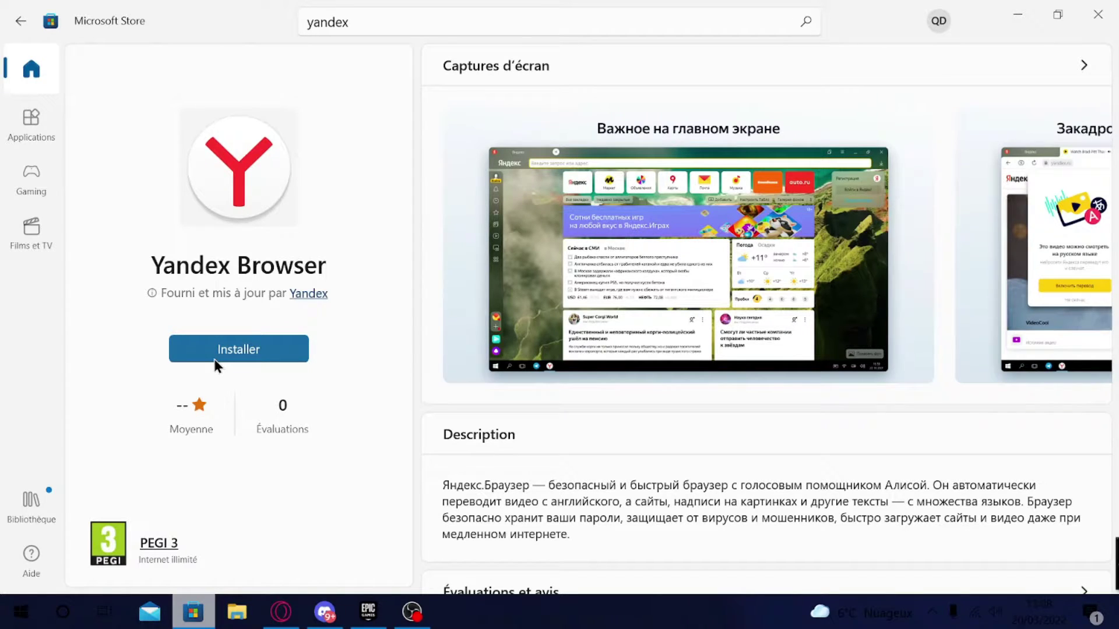
pyautogui.click(258, 356)
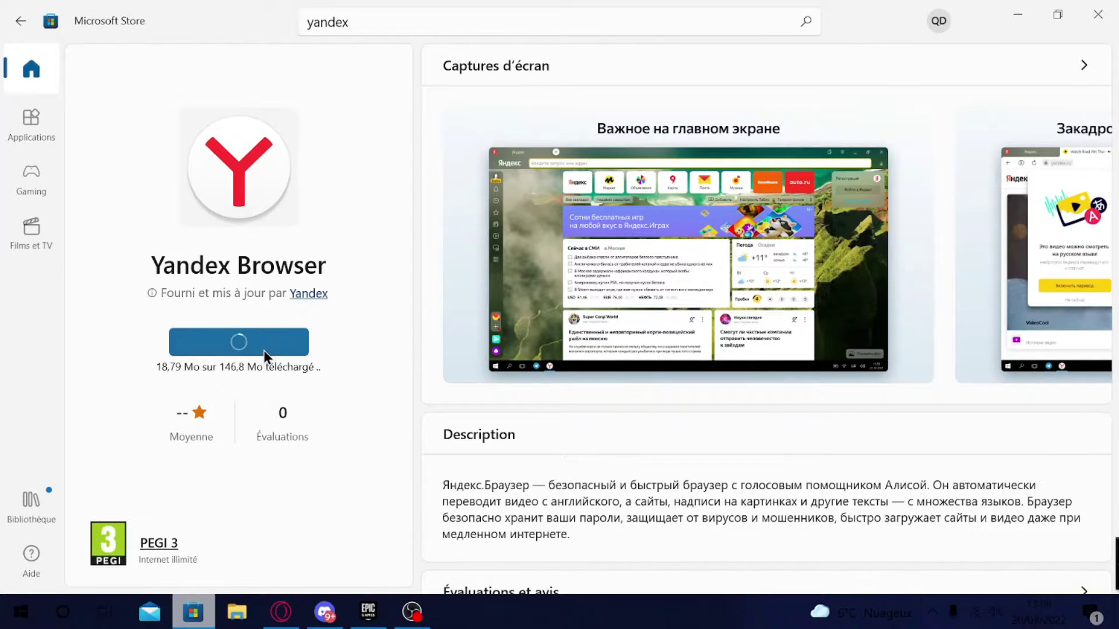
# Start a new screen recording in OBS and return to the Yandex Browser page in the Microsoft Store
pyautogui.click(412, 612)
pyautogui.click(868, 477)
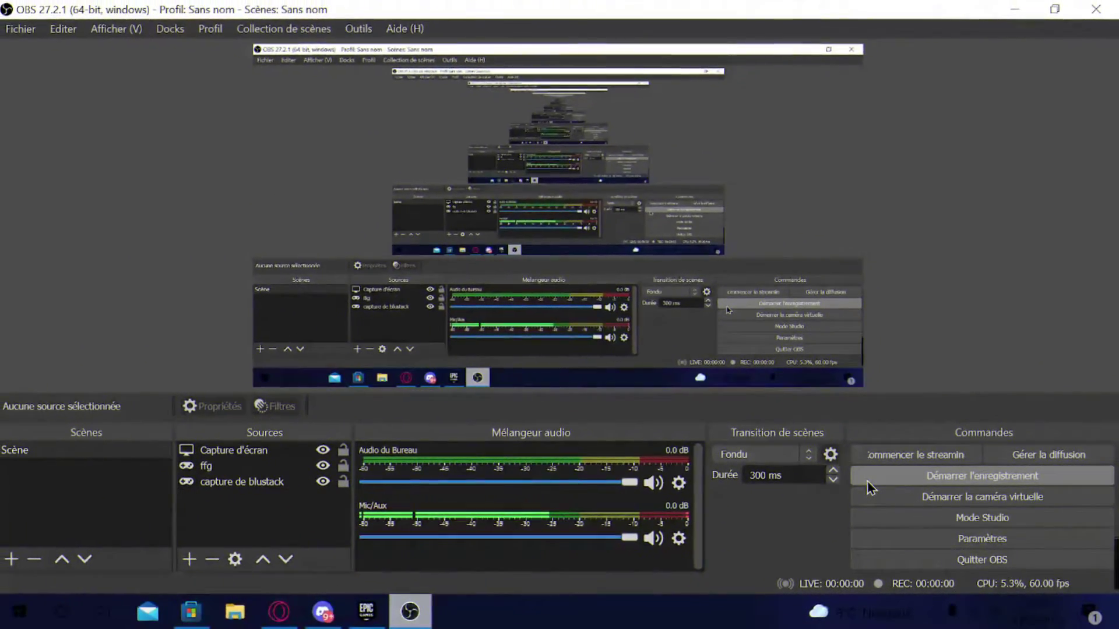
pyautogui.click(868, 483)
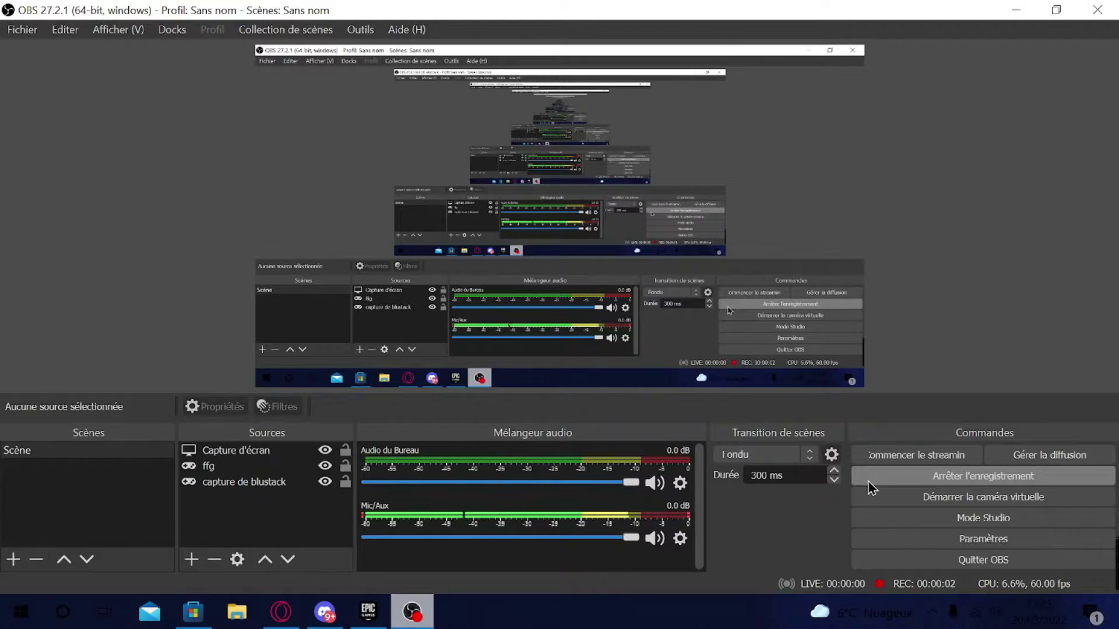
pyautogui.click(195, 624)
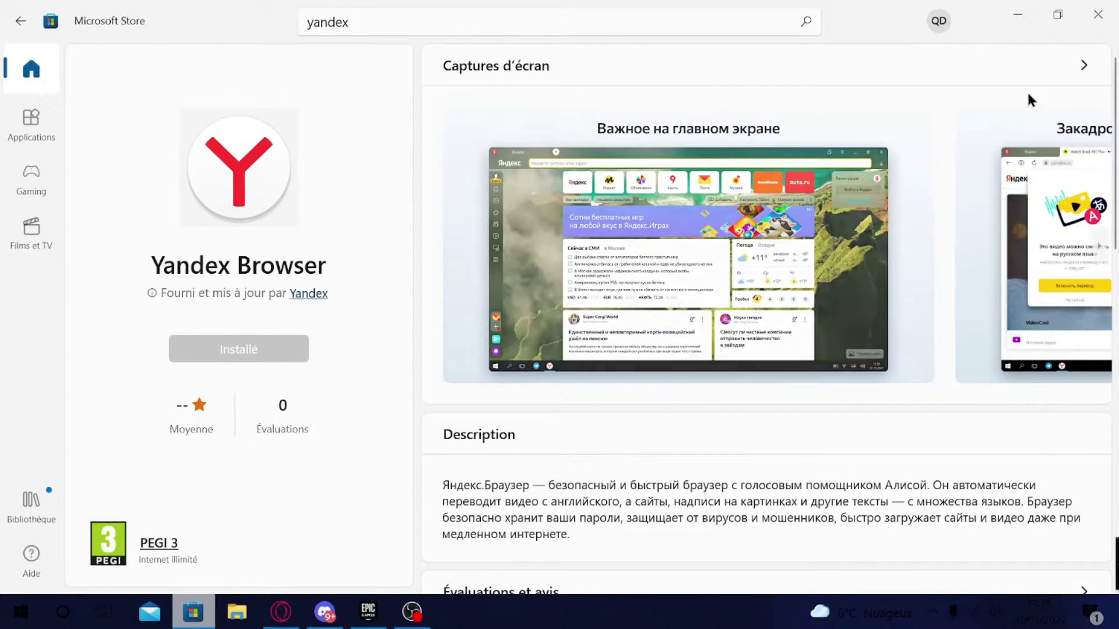
# Minimize the Microsoft Store and OBS windows to get to the Yandex shortcut on the desktop
pyautogui.click(1014, 17)
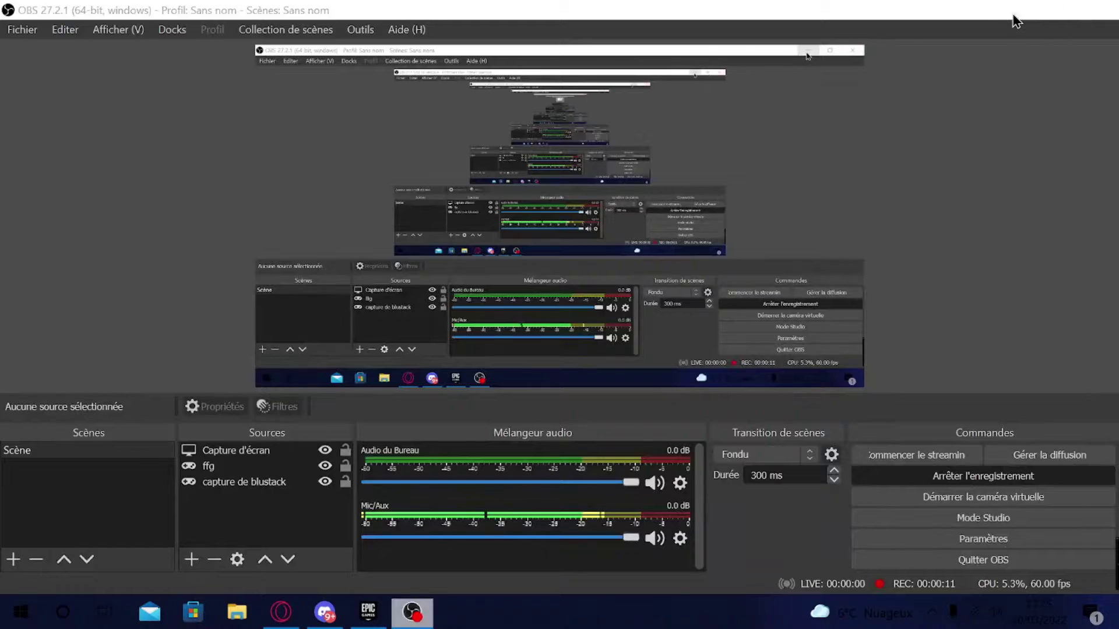
pyautogui.click(1015, 13)
pyautogui.click(1021, 17)
pyautogui.click(1056, 13)
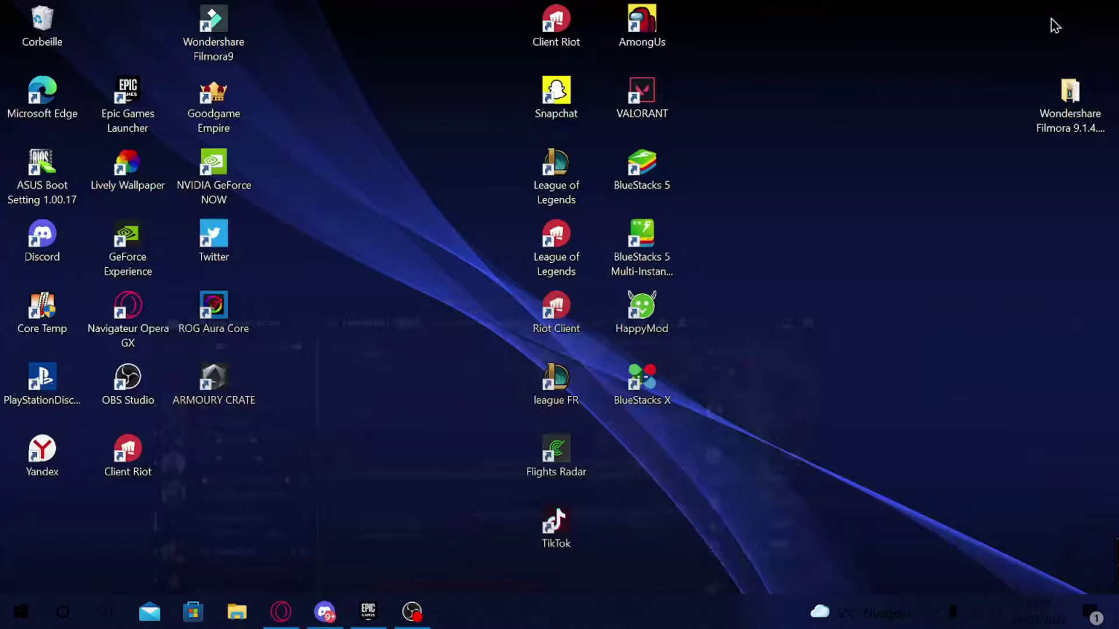
pyautogui.click(413, 613)
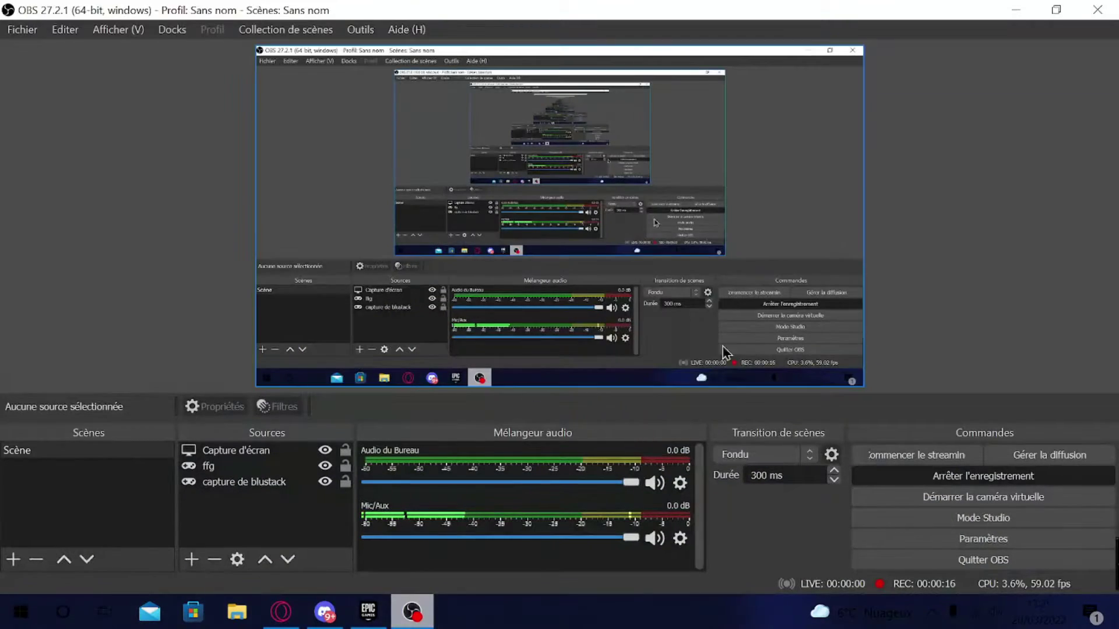
pyautogui.click(1013, 12)
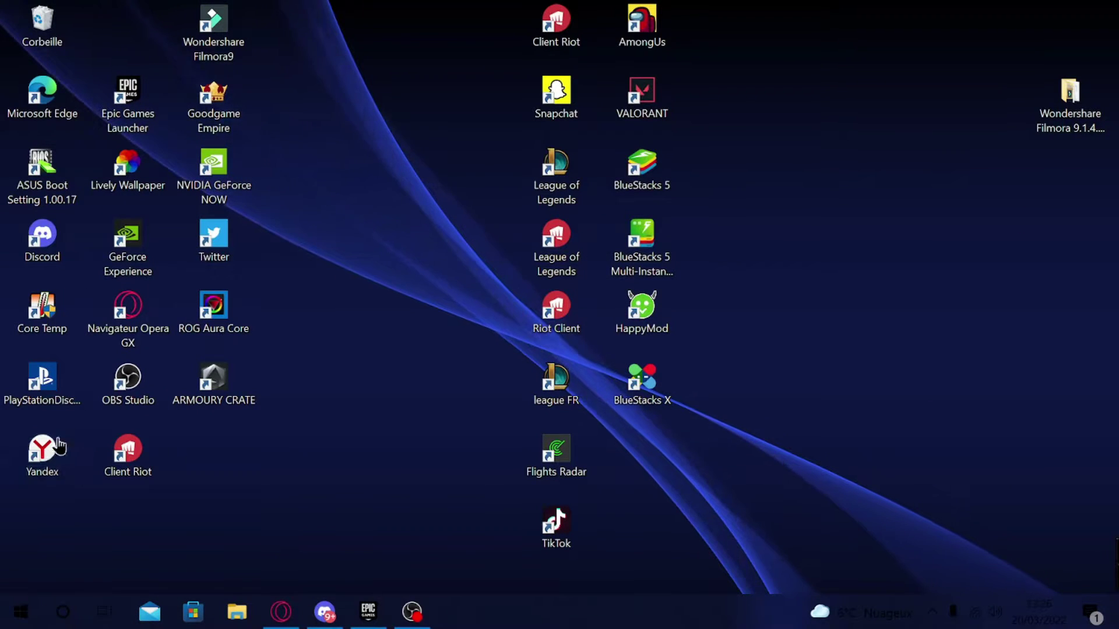
pyautogui.moveTo(71, 471); pyautogui.dragTo(44, 463)
# Switch to Discord and check the setting for showing current activity as a status message under Statut d'activité, leaving the settings when done
pyautogui.click(329, 612)
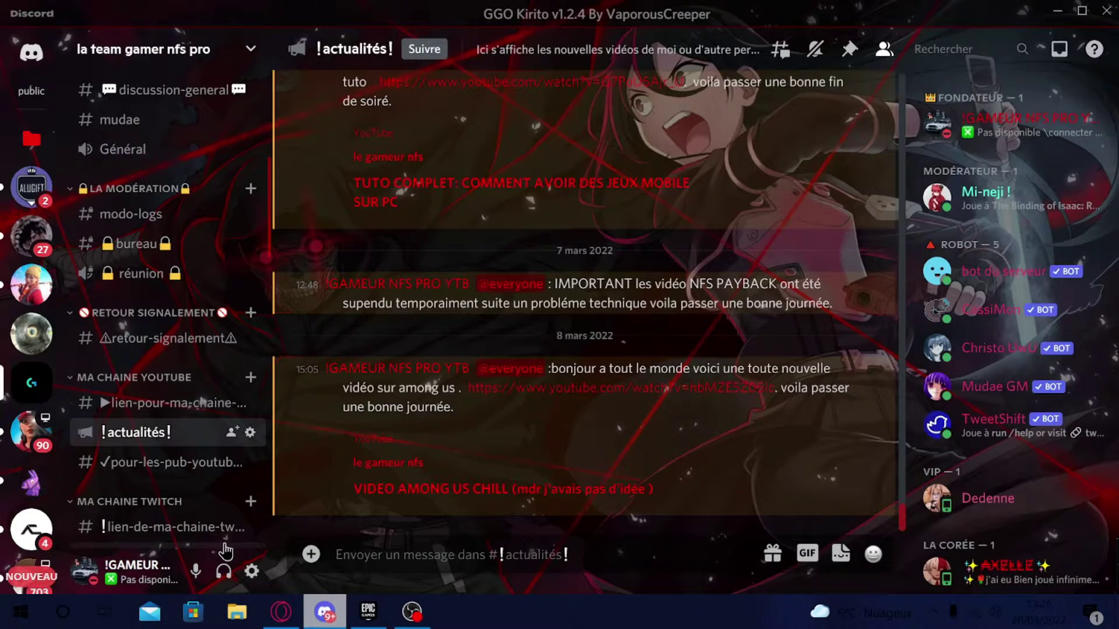
pyautogui.click(263, 574)
pyautogui.click(411, 612)
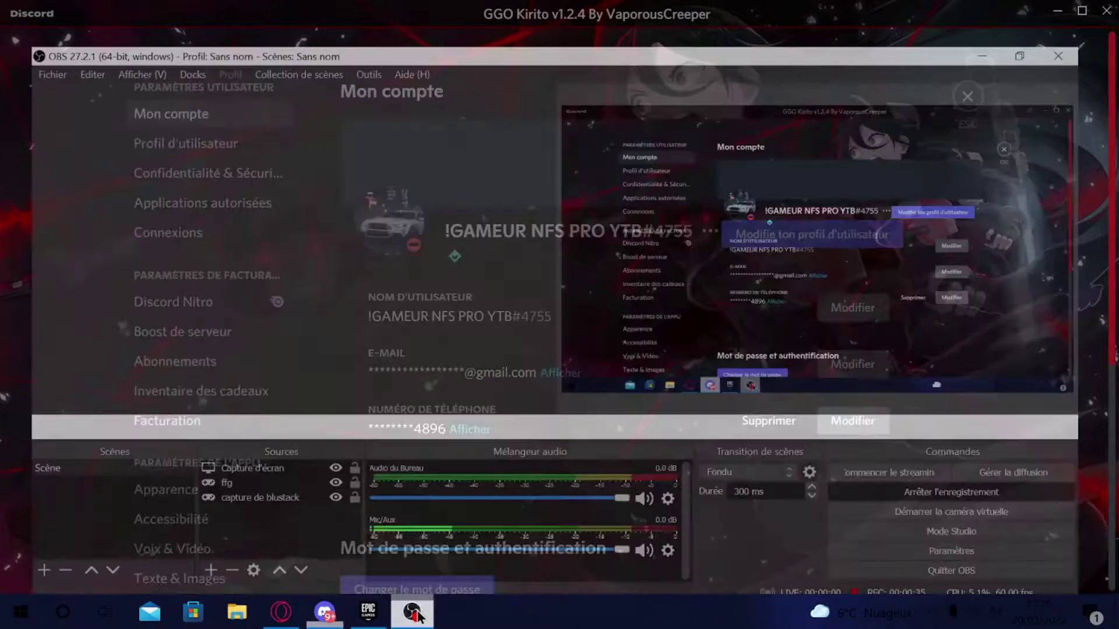
pyautogui.click(325, 612)
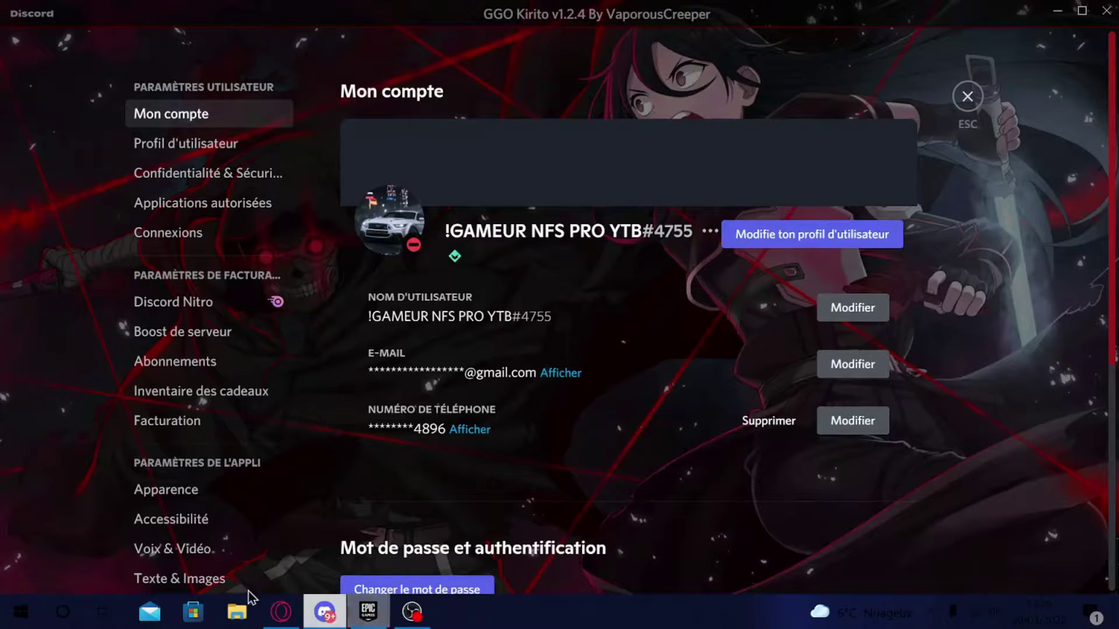
pyautogui.scroll(-1, 235, 519)
pyautogui.scroll(-8, 234, 518)
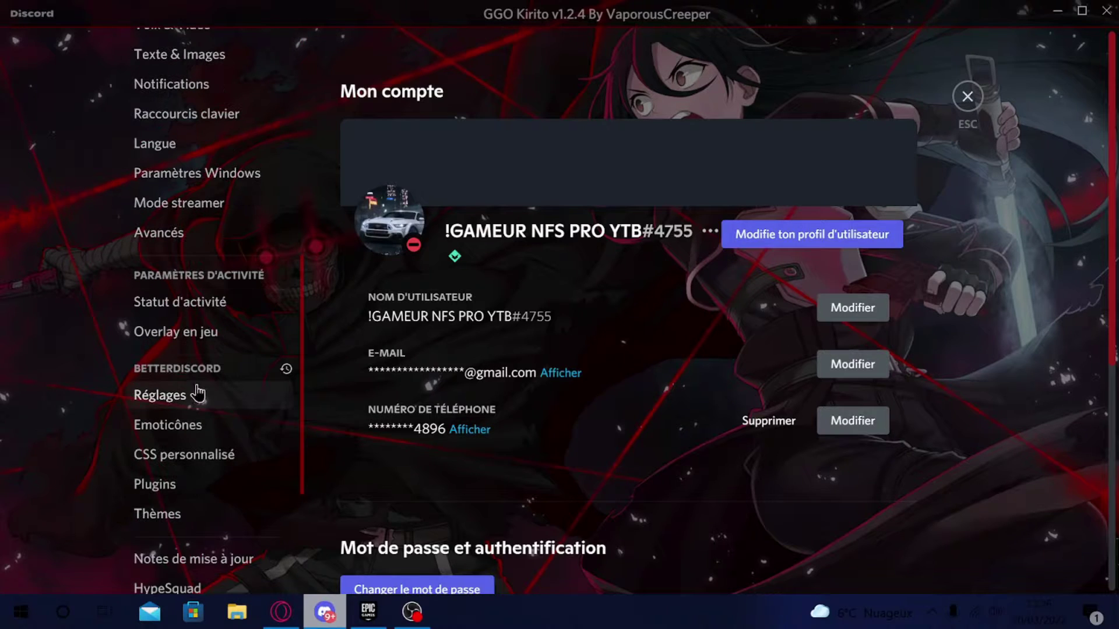
pyautogui.click(204, 304)
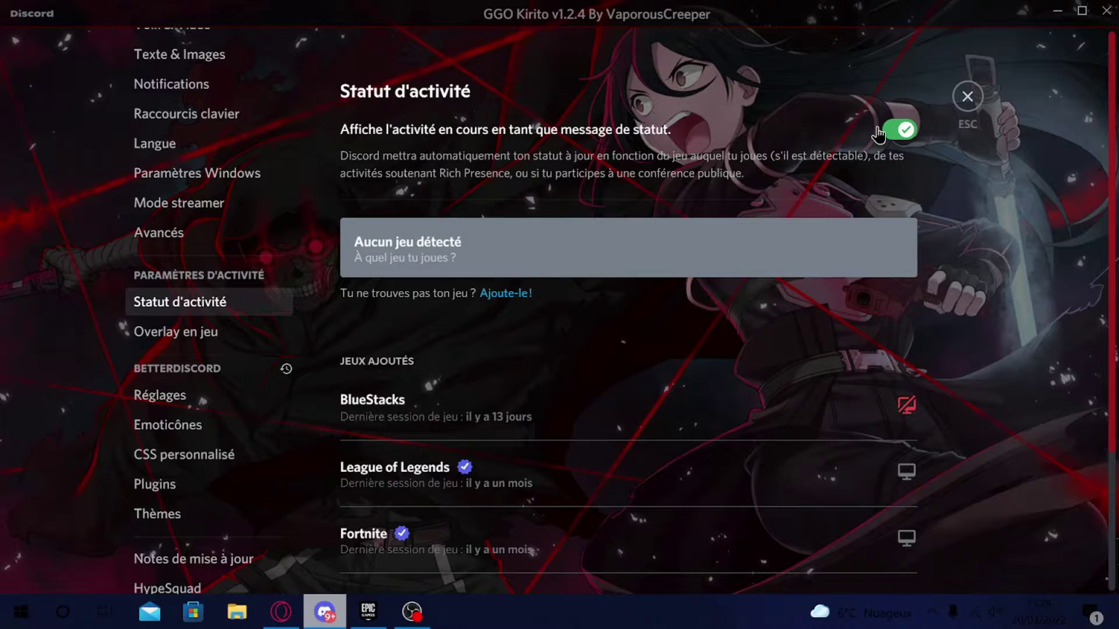
pyautogui.click(967, 98)
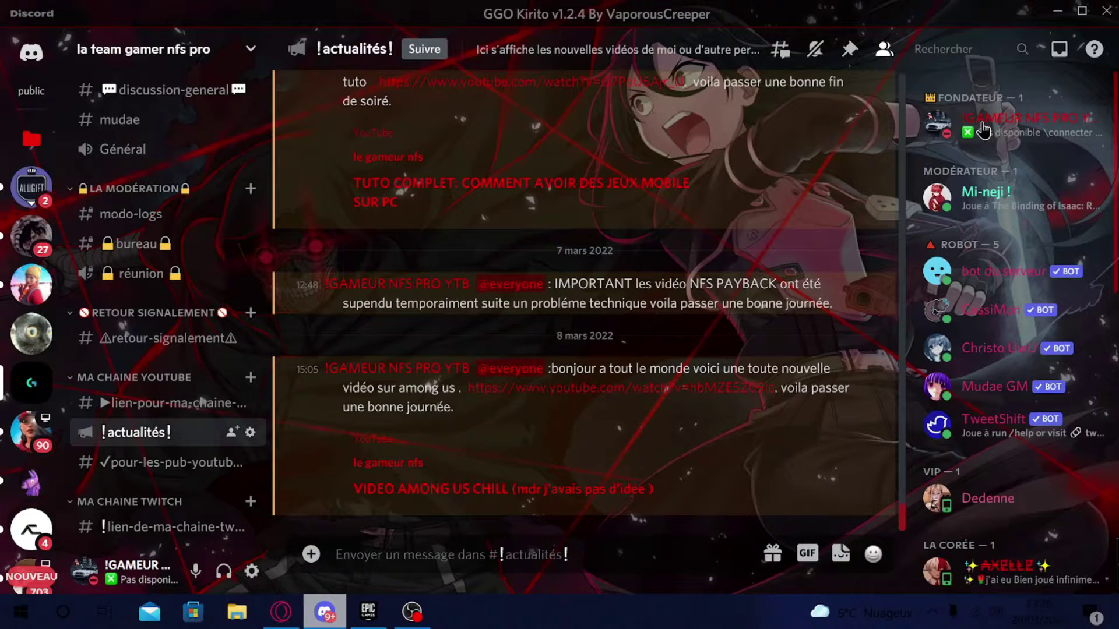
# View the Discord account's status and account-switching options
pyautogui.click(92, 572)
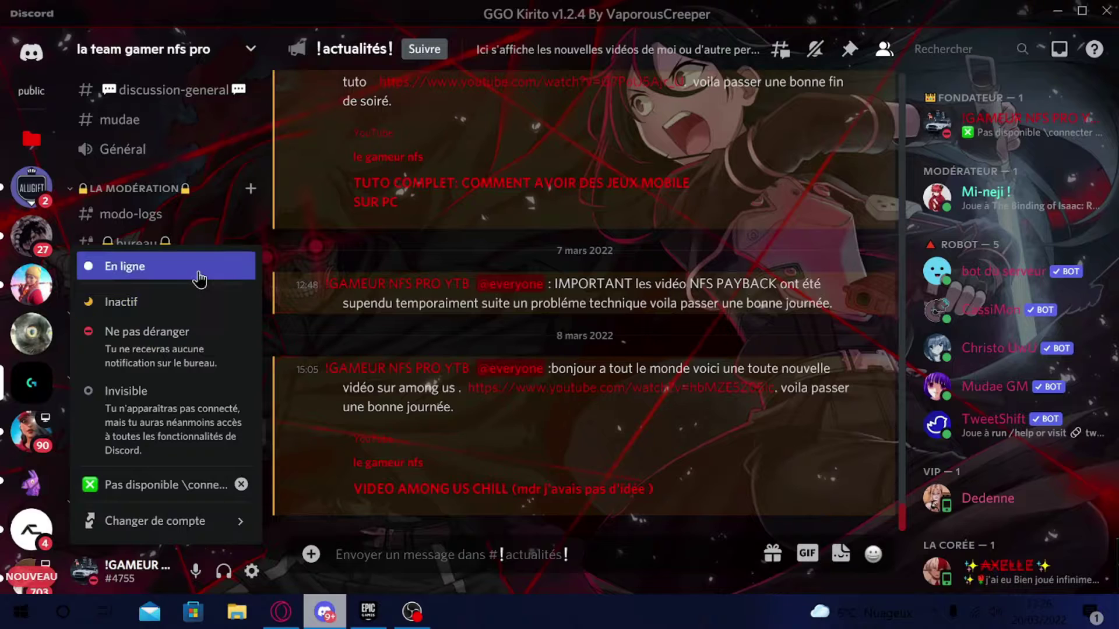
pyautogui.moveTo(169, 527)
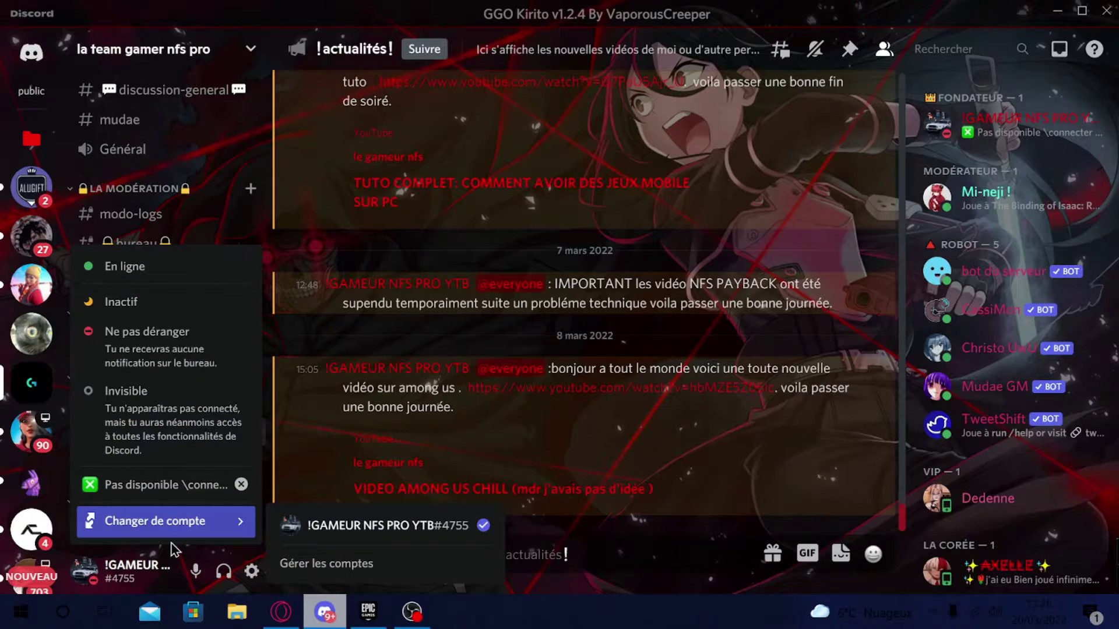
pyautogui.click(86, 572)
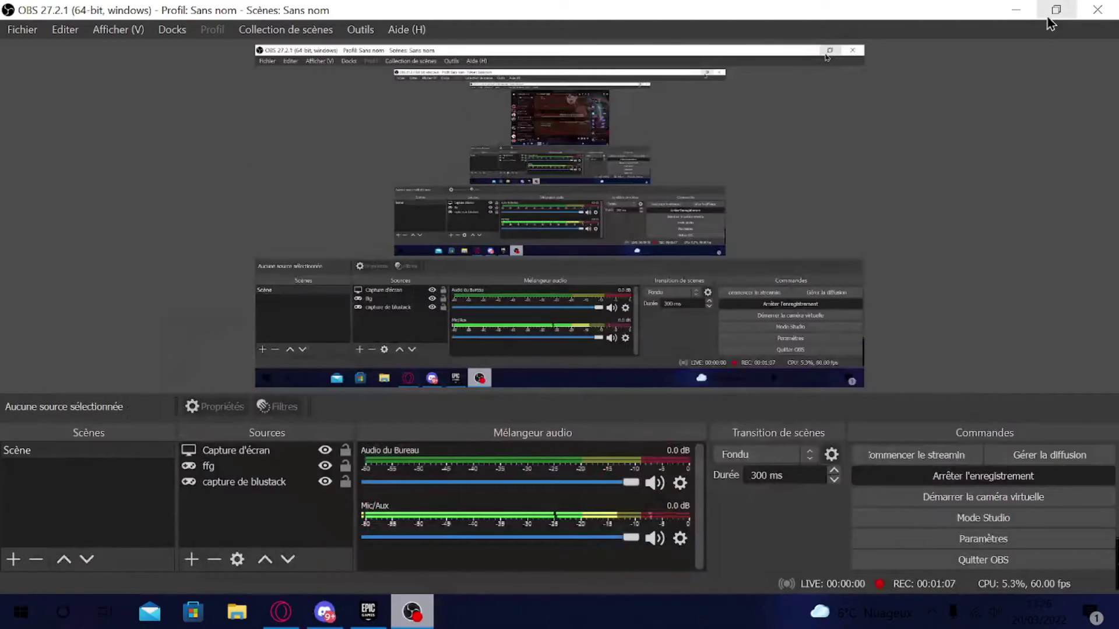
# Minimize OBS, launch Yandex Browser from the desktop and bring its window to the front
pyautogui.click(1015, 10)
pyautogui.doubleClick(43, 473)
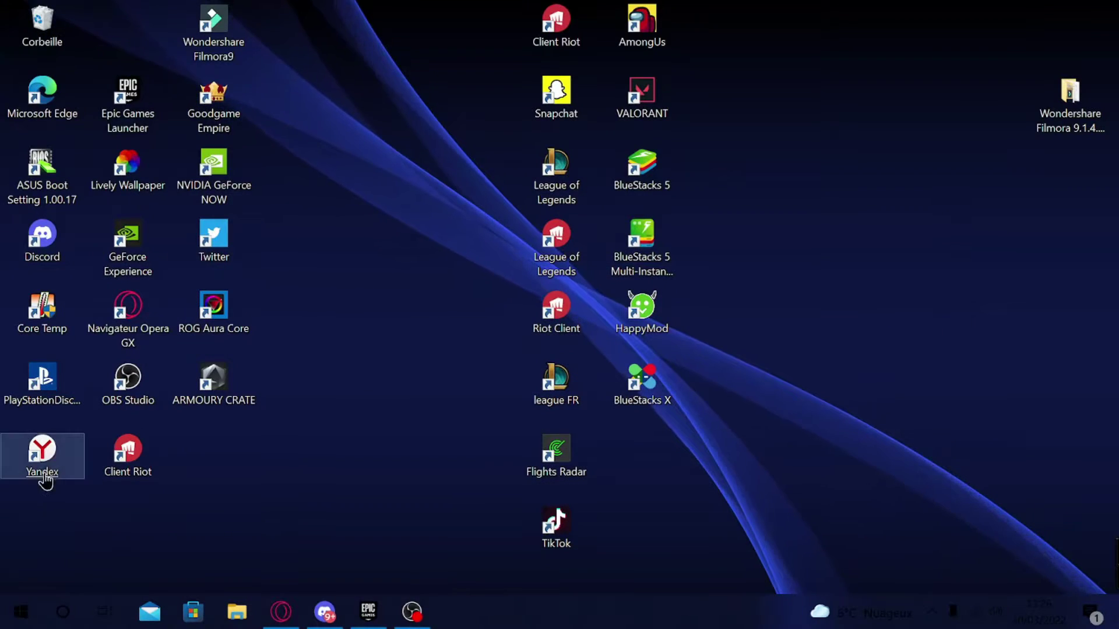
pyautogui.click(214, 472)
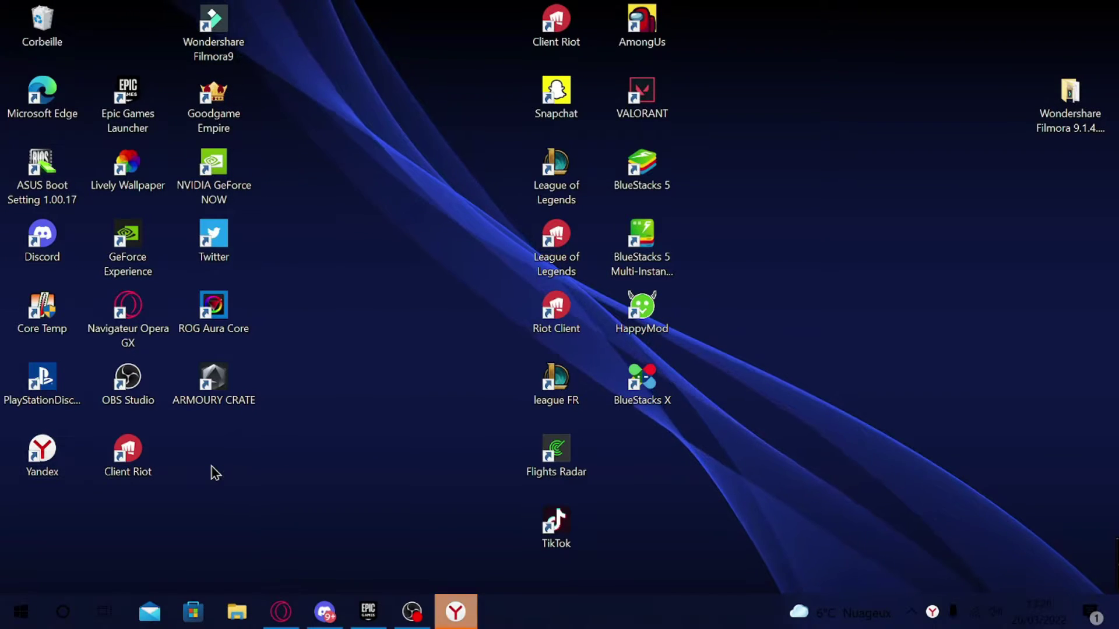
pyautogui.click(456, 613)
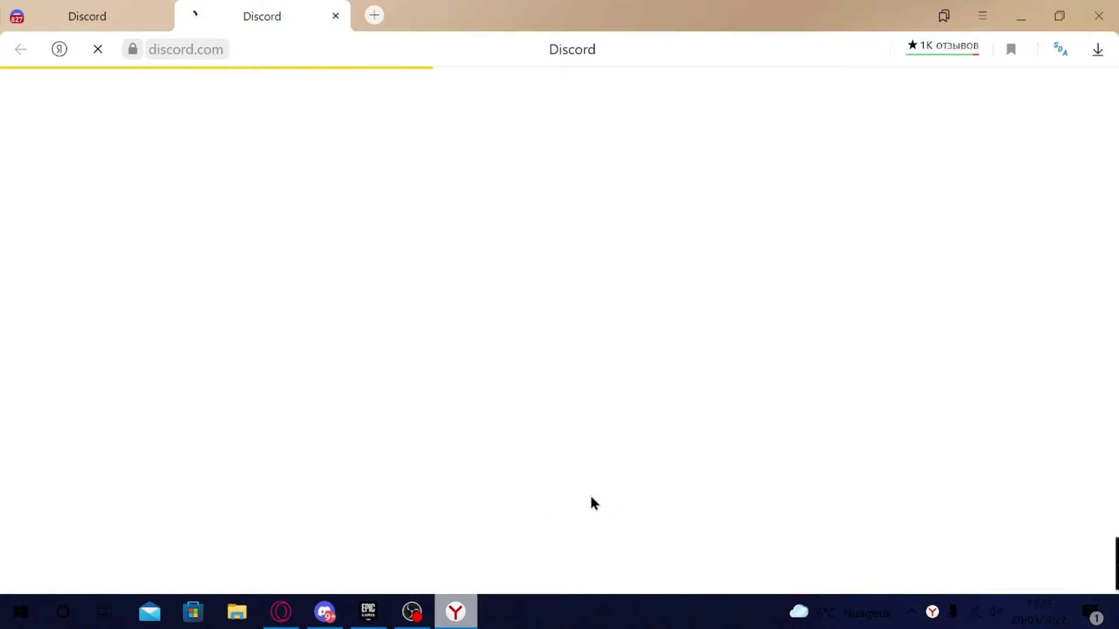
# Close both Discord tabs in Yandex Browser, leaving only a new blank tab
pyautogui.click(335, 16)
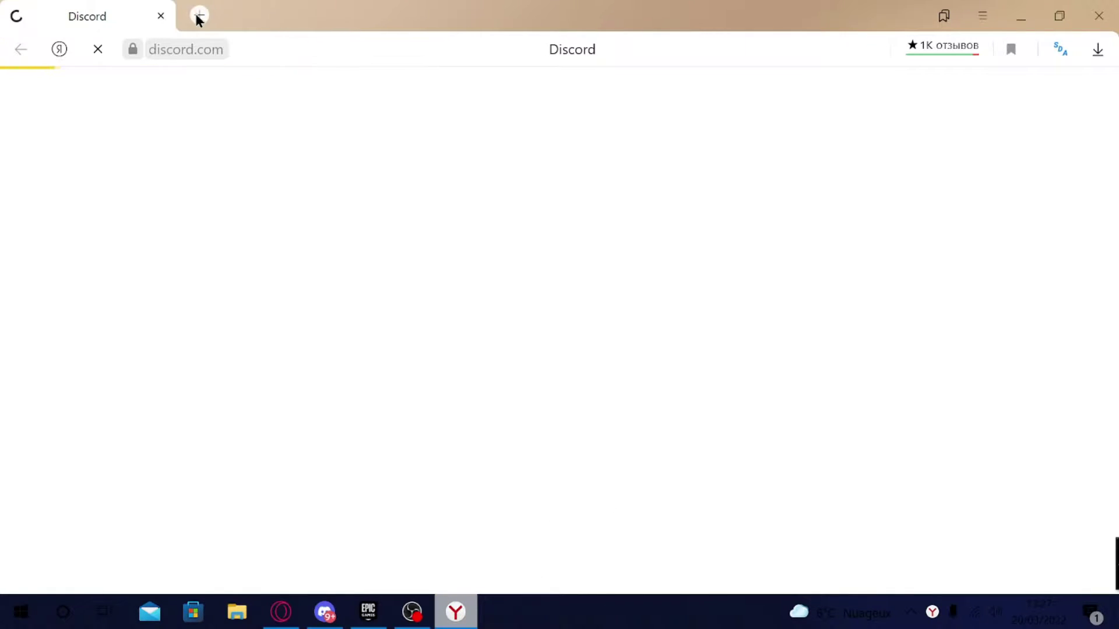
pyautogui.click(197, 15)
pyautogui.click(162, 16)
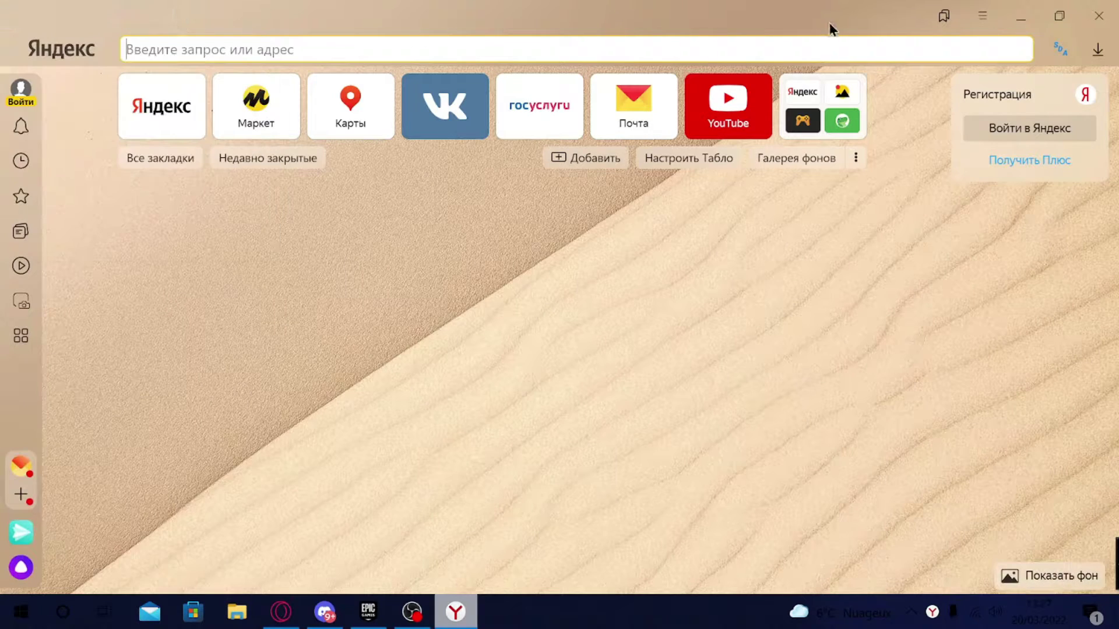
# Look for the Set Discord Activity extension on the add-ons and bookmarks pages, then return to a new blank tab
pyautogui.click(1055, 59)
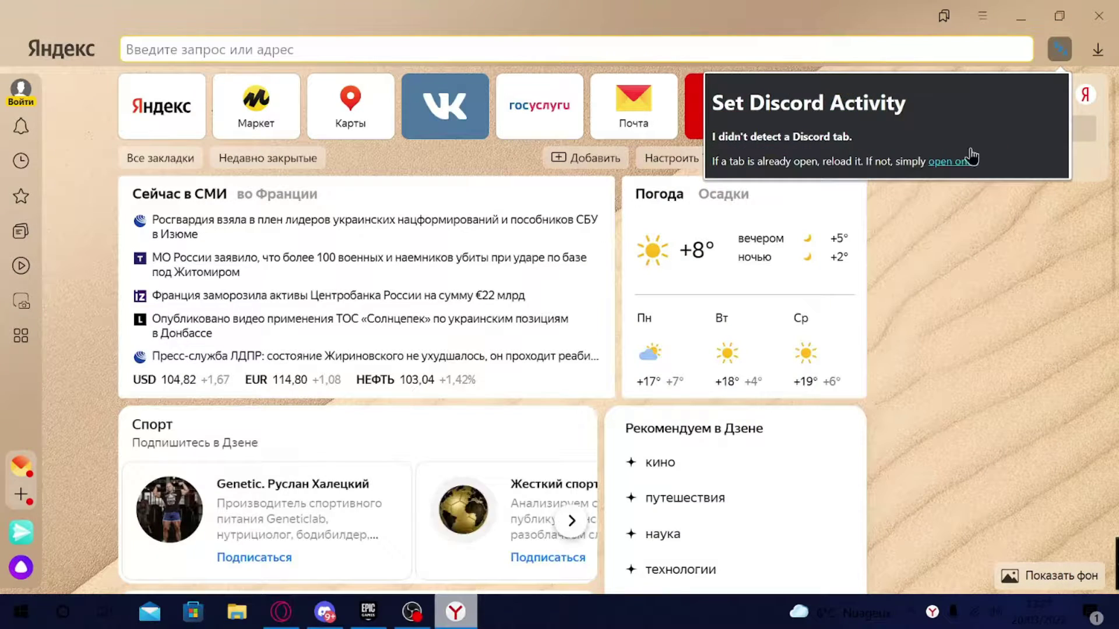
pyautogui.click(983, 16)
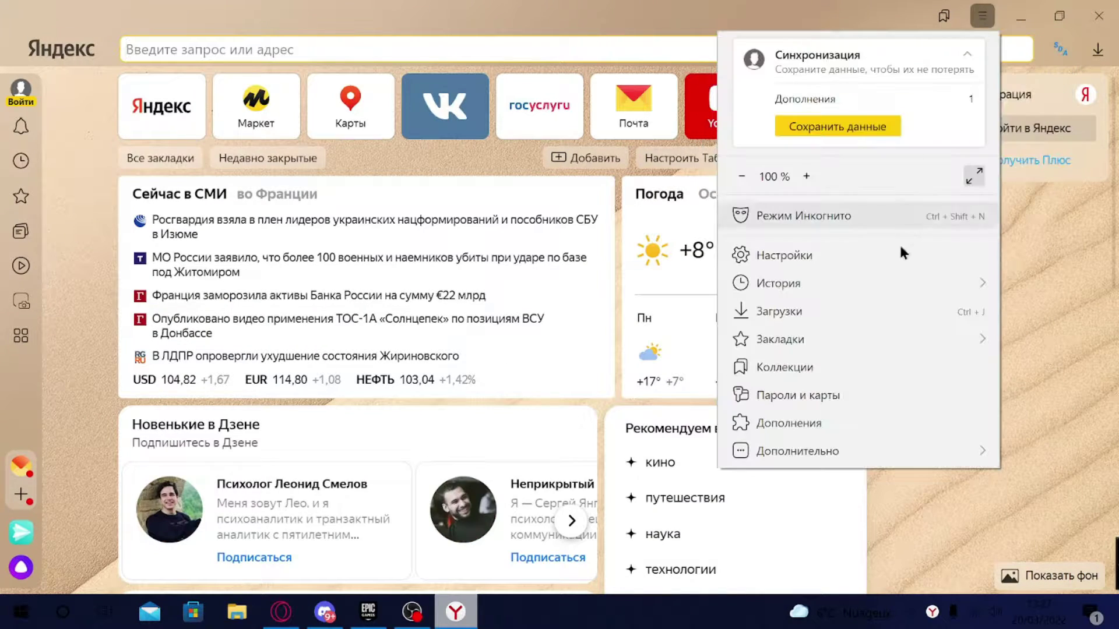
pyautogui.click(849, 423)
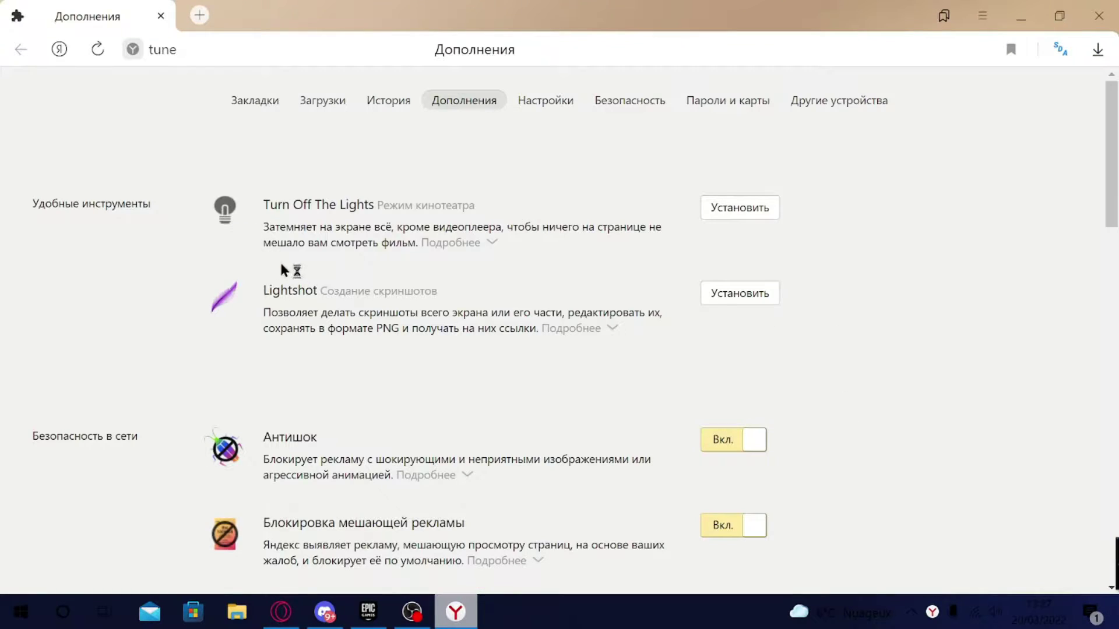
pyautogui.scroll(-5, 293, 268)
pyautogui.scroll(5, 536, 366)
pyautogui.click(271, 103)
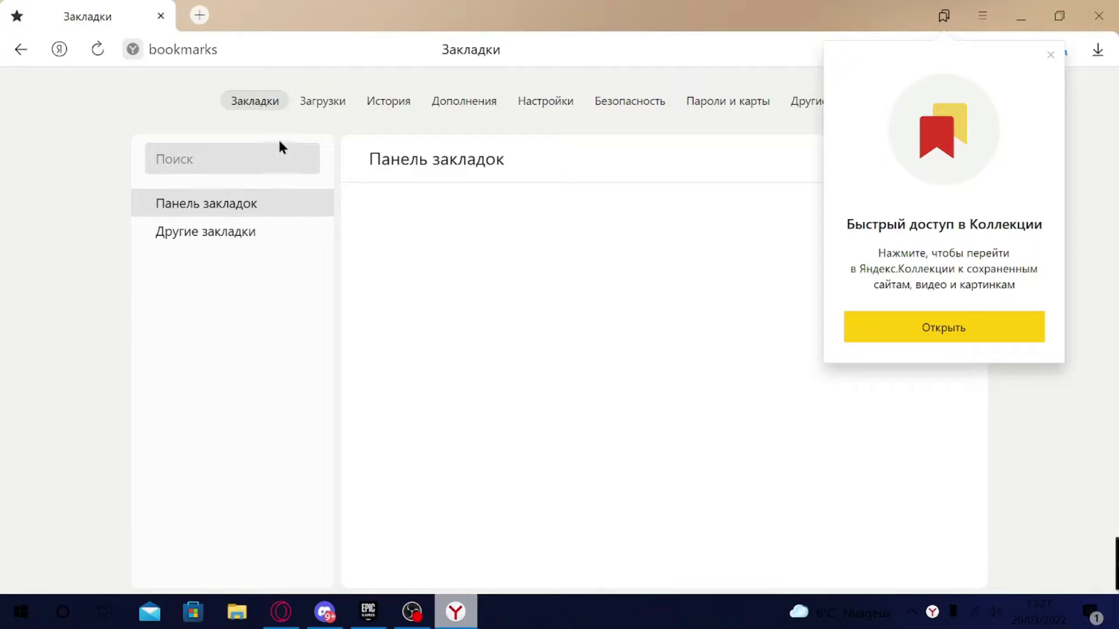
pyautogui.click(199, 21)
pyautogui.click(159, 19)
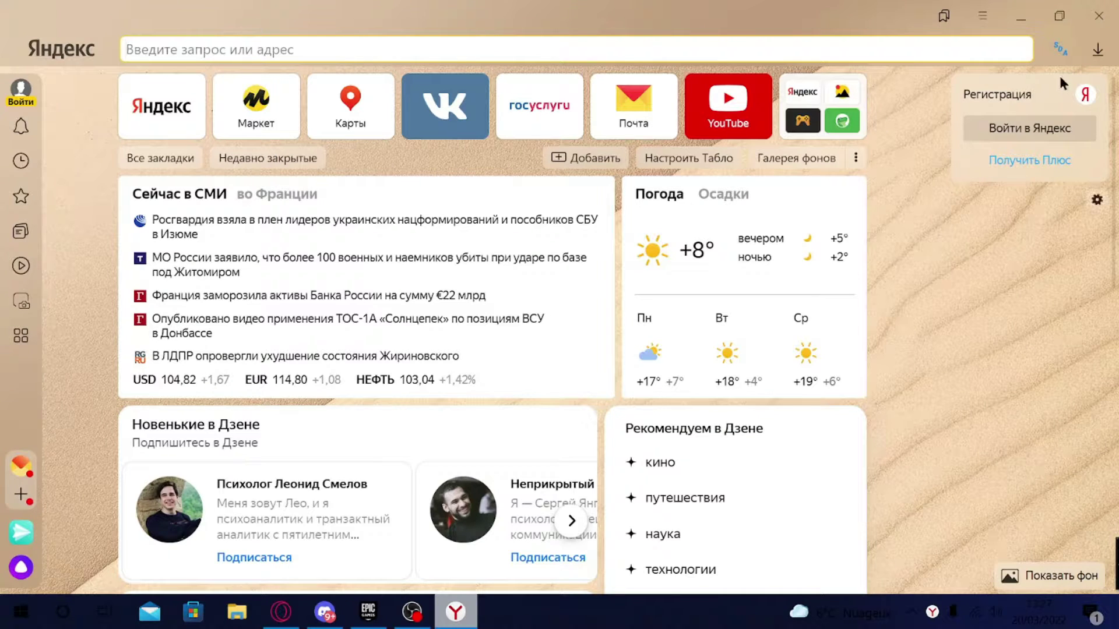
# Remove the Set Discord Activity extension from Yandex Browser
pyautogui.rightClick(1058, 49)
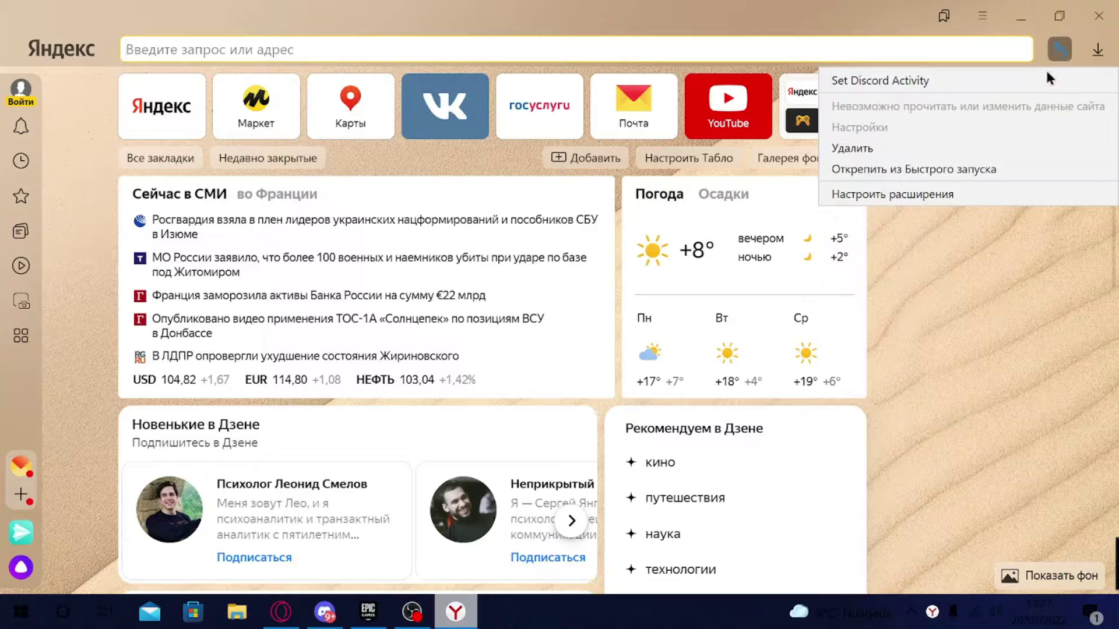
pyautogui.click(889, 149)
pyautogui.click(897, 149)
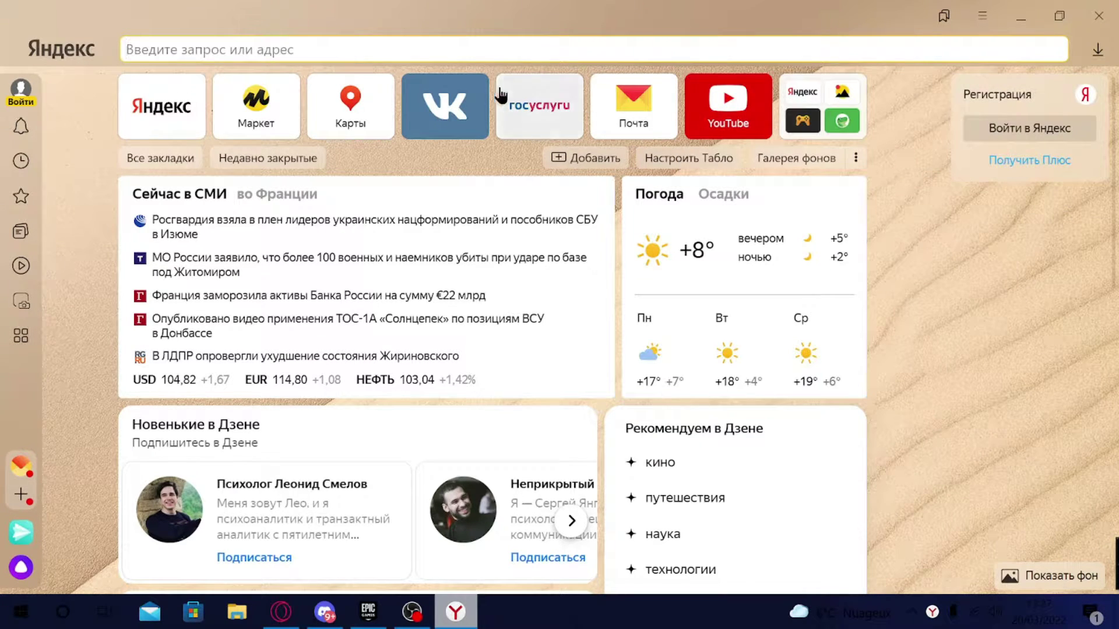
# Search Yandex for "exention" and accept the site's cookies on the results page
pyautogui.click(412, 612)
pyautogui.click(455, 612)
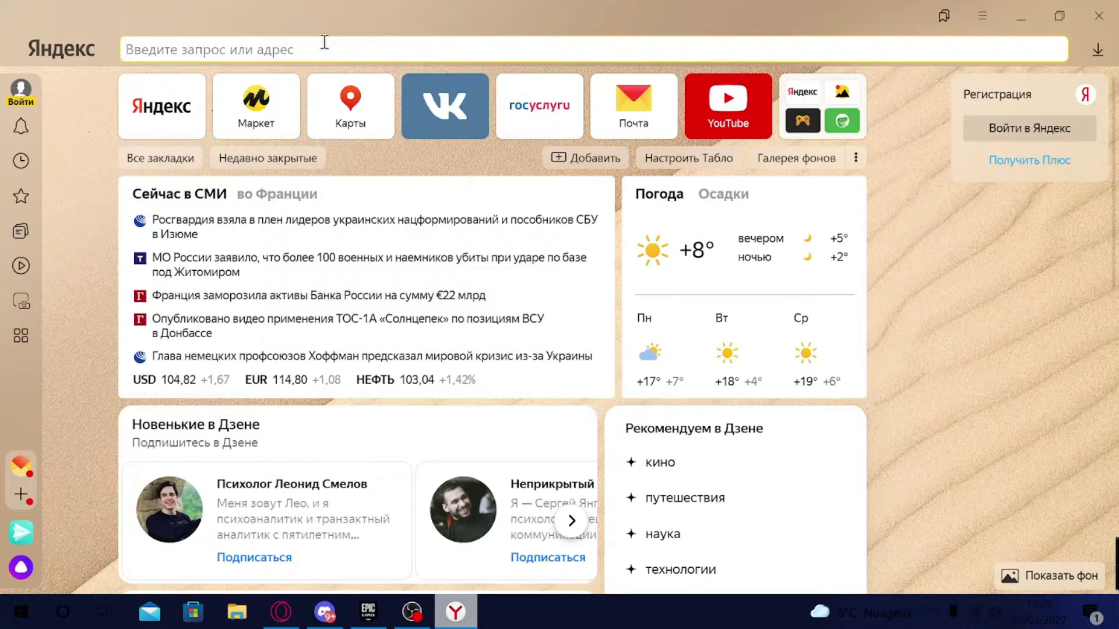
pyautogui.write('e')
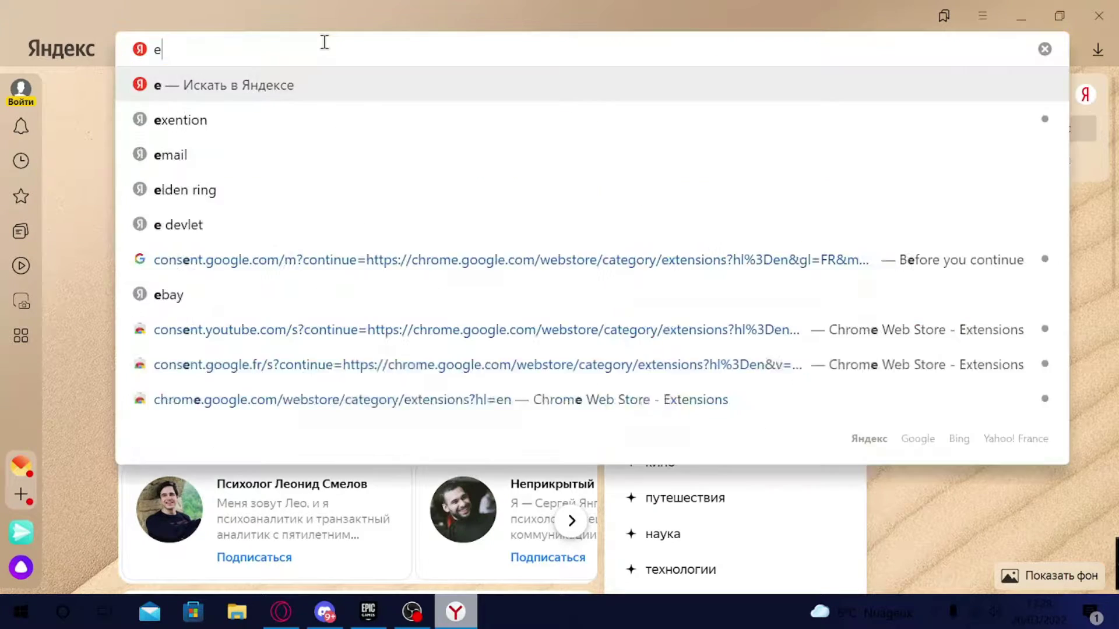
pyautogui.write('xent')
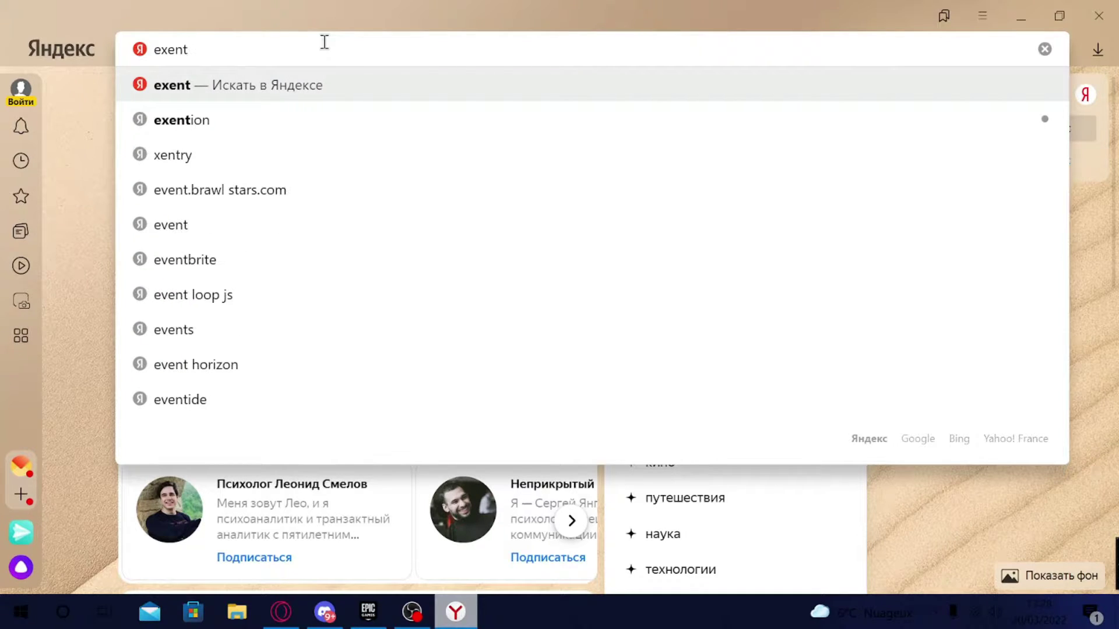
pyautogui.write('ion')
pyautogui.press('Return')
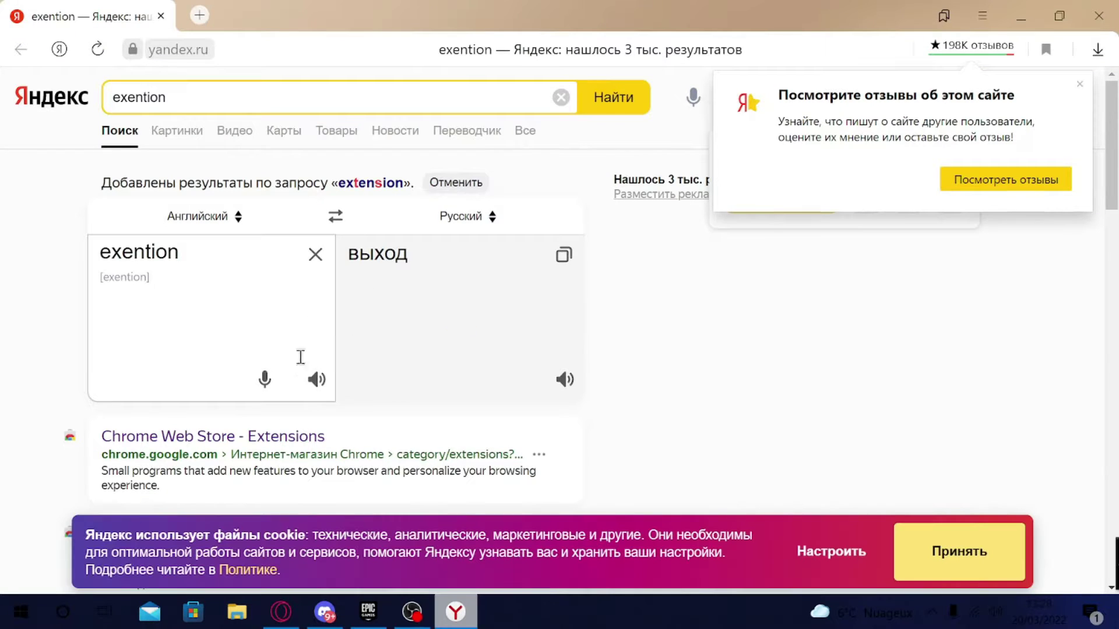
pyautogui.click(918, 556)
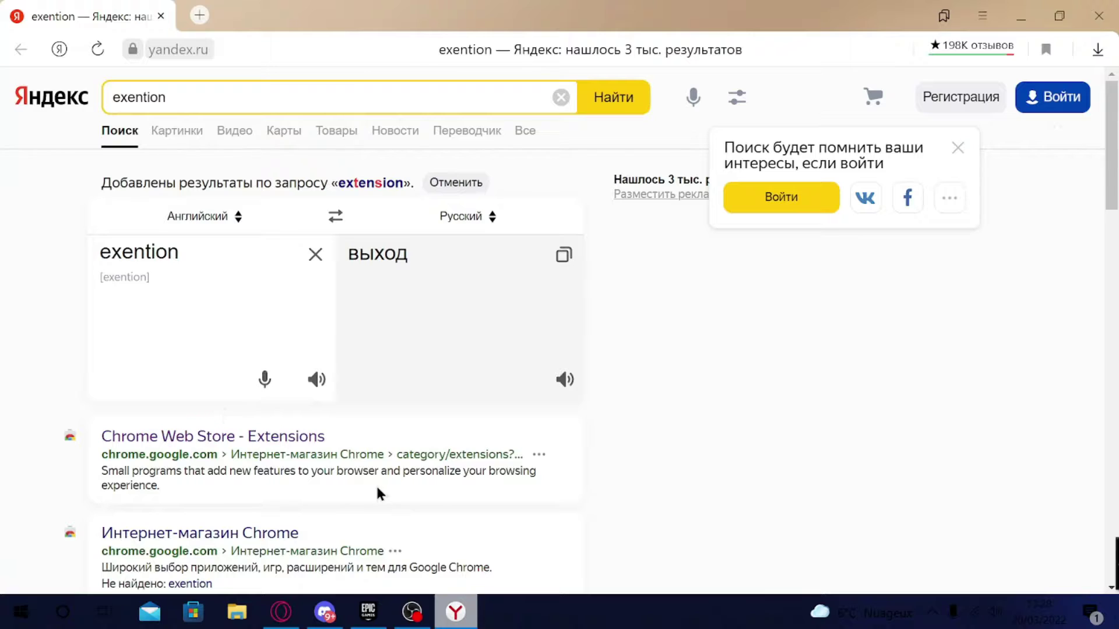
# Open the Chrome Web Store - Extensions result, agreeing to Google's cookie terms and dismissing the page translation offer
pyautogui.click(311, 439)
pyautogui.scroll(-3, 614, 474)
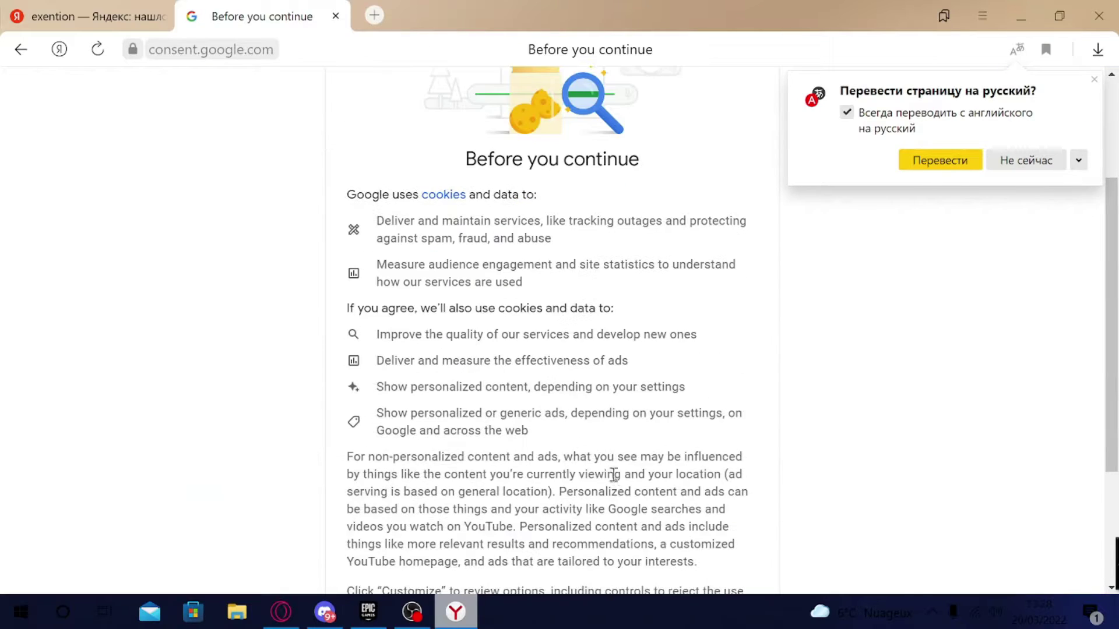
pyautogui.scroll(-3, 614, 474)
pyautogui.click(608, 511)
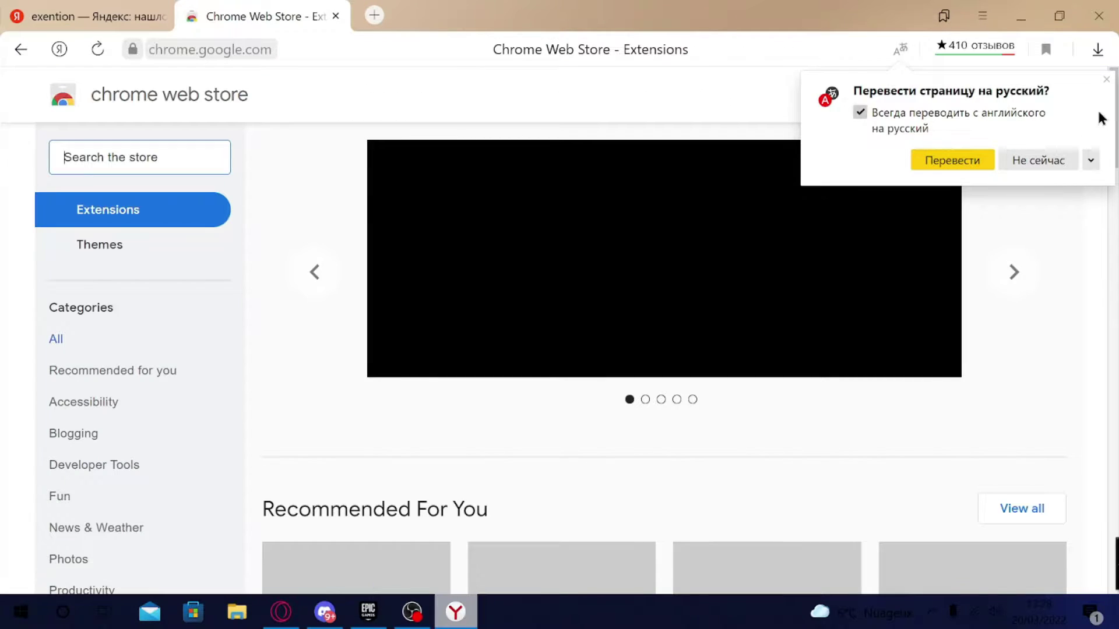
pyautogui.click(1106, 80)
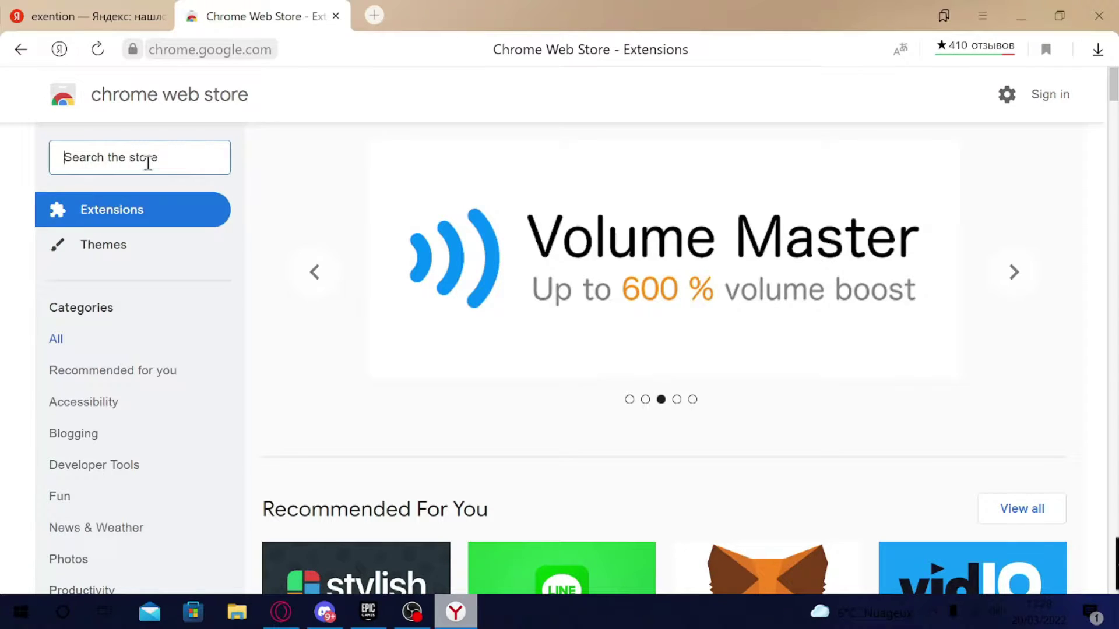
pyautogui.write('est')
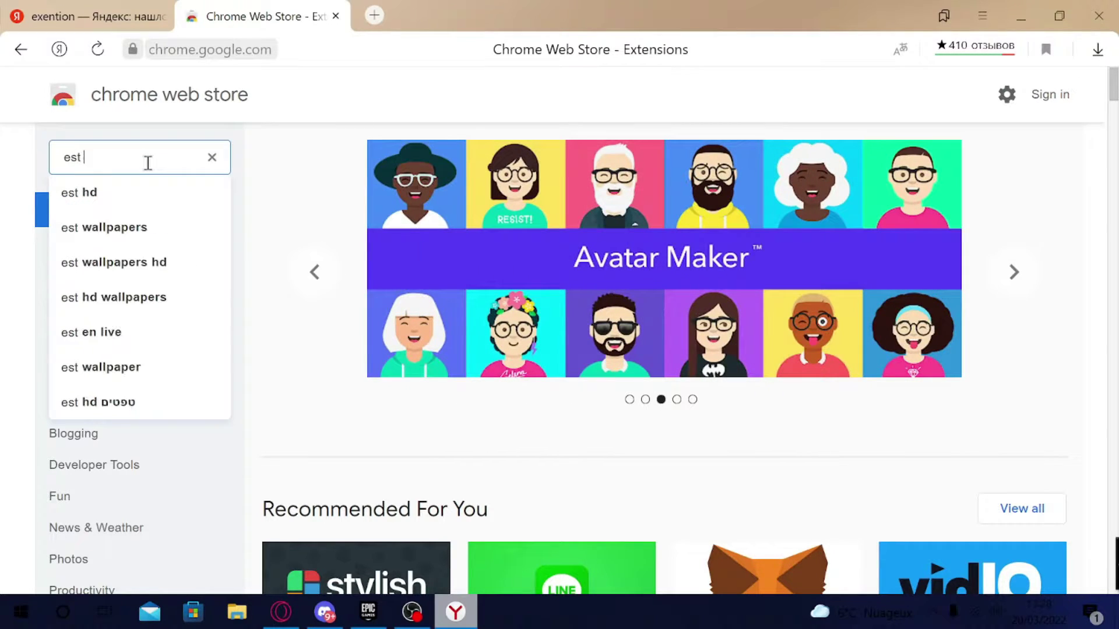
pyautogui.press('BackSpace')
pyautogui.press('BackSpace')
pyautogui.press('BackSpace')
pyautogui.press('BackSpace')
pyautogui.write('s')
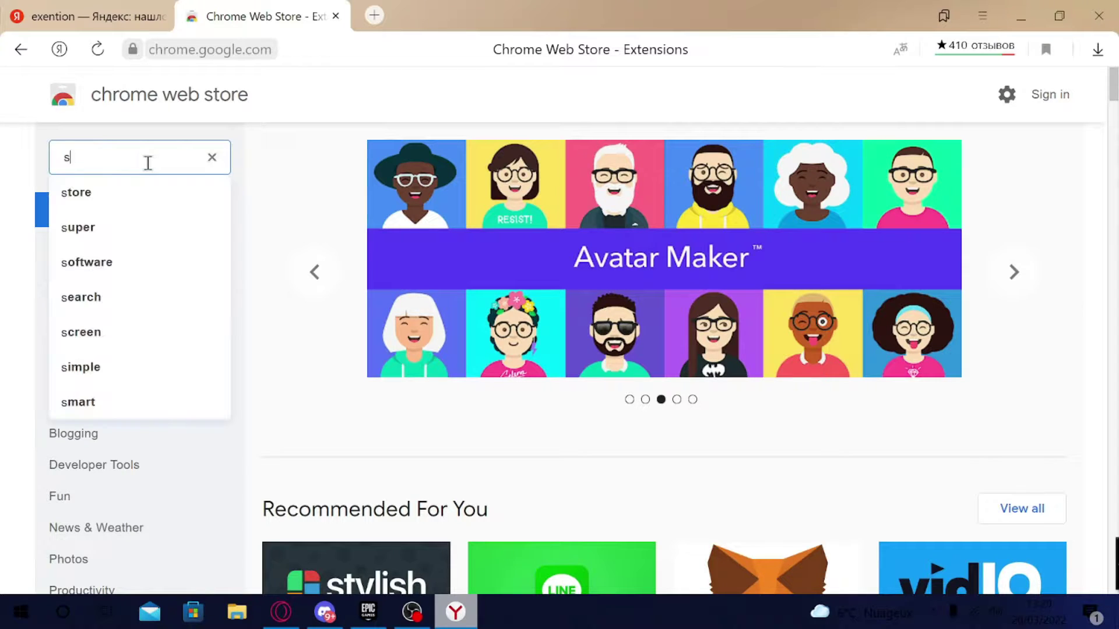
pyautogui.write('et t')
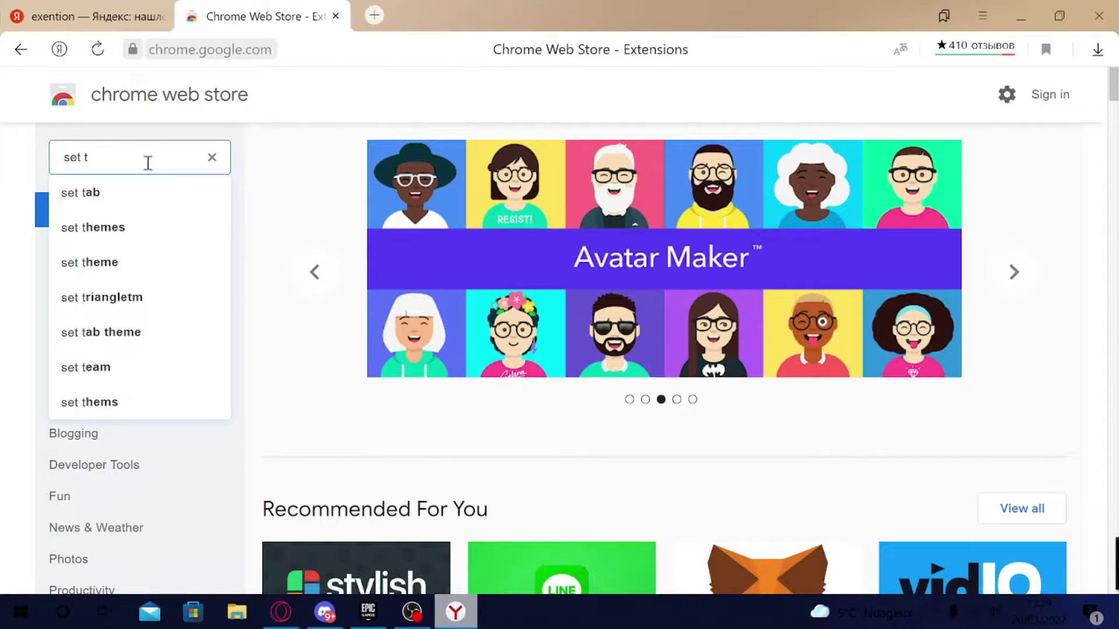
pyautogui.write('o')
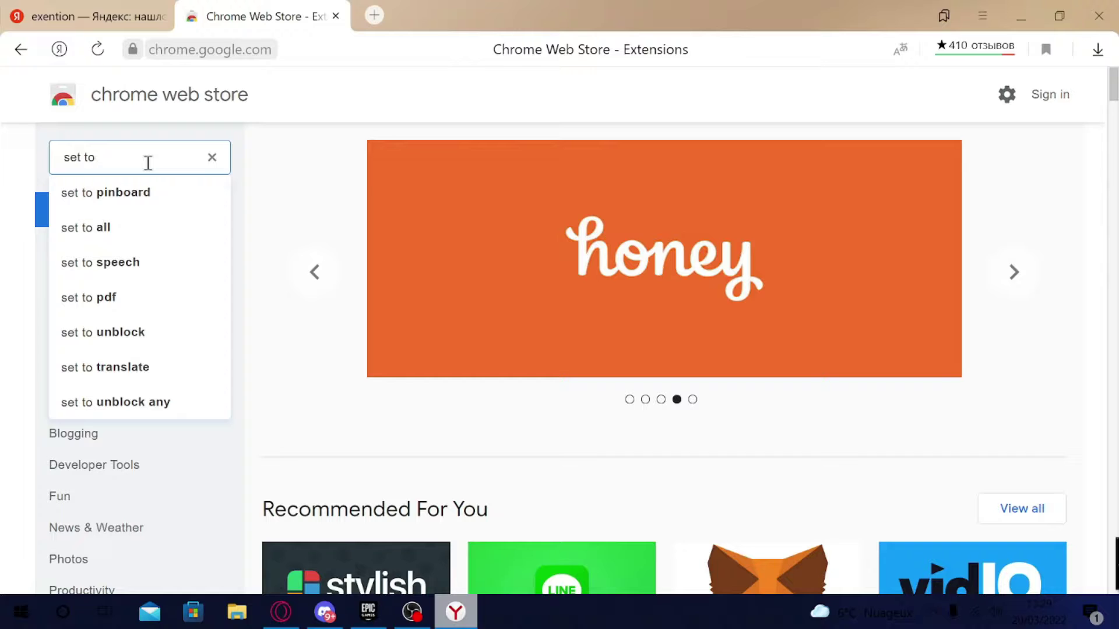
pyautogui.press('BackSpace')
pyautogui.press('BackSpace')
pyautogui.press('BackSpace')
pyautogui.press('BackSpace')
pyautogui.press('BackSpace')
pyautogui.press('BackSpace')
pyautogui.press('BackSpace')
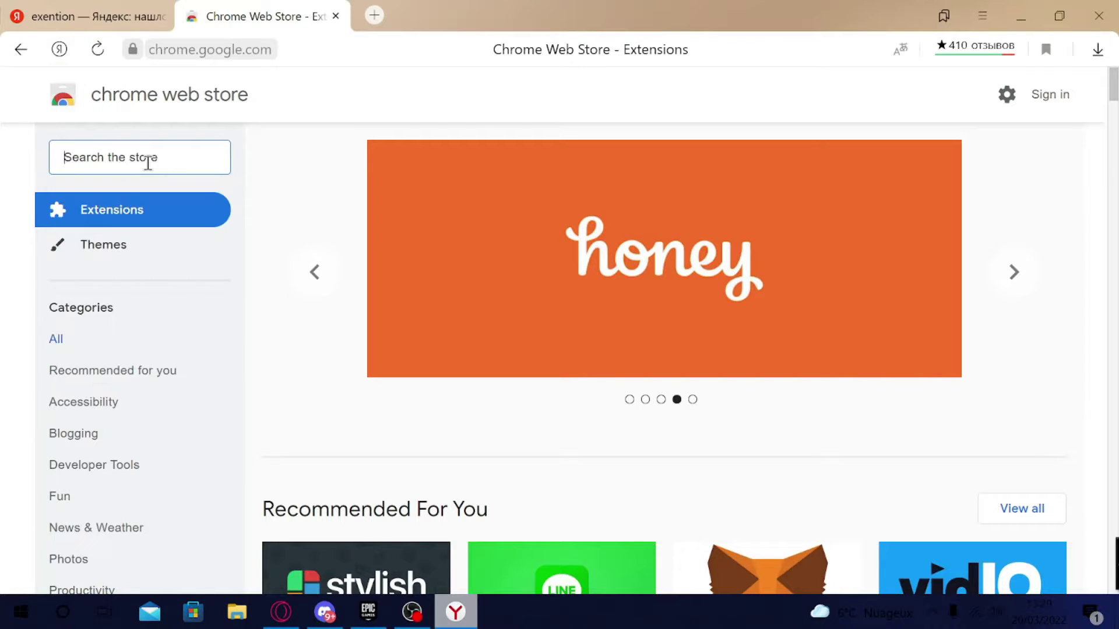
# Search the Chrome Web Store for "discord" and look through the listed extensions and themes for Set Discord Activity
pyautogui.write('discord')
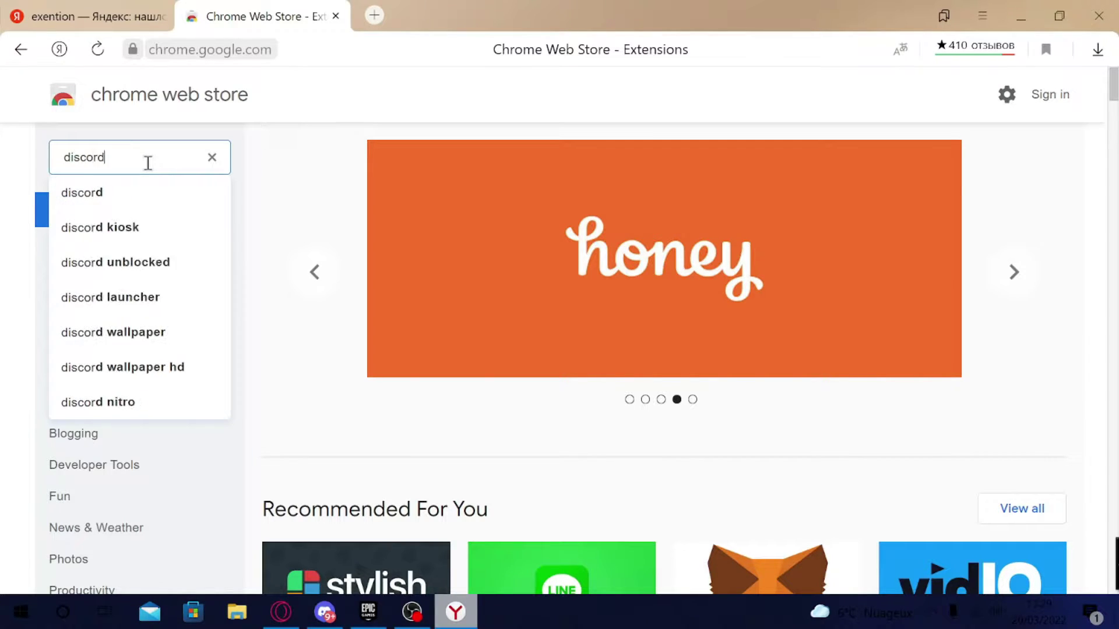
pyautogui.press('Return')
pyautogui.scroll(-8, 615, 532)
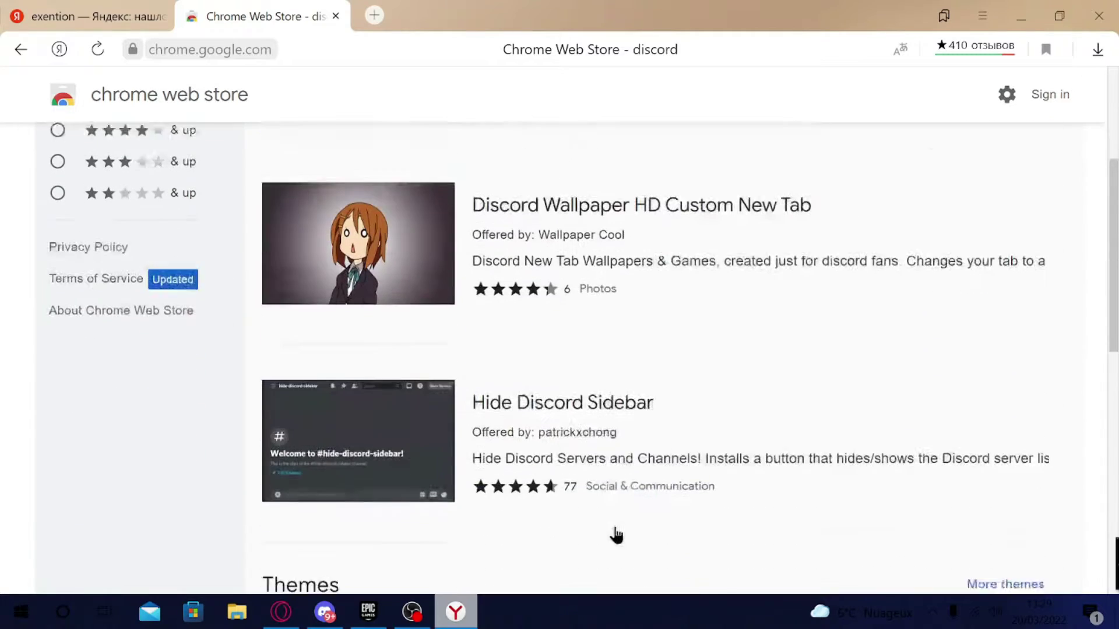
pyautogui.scroll(4, 511, 477)
pyautogui.scroll(-7, 542, 464)
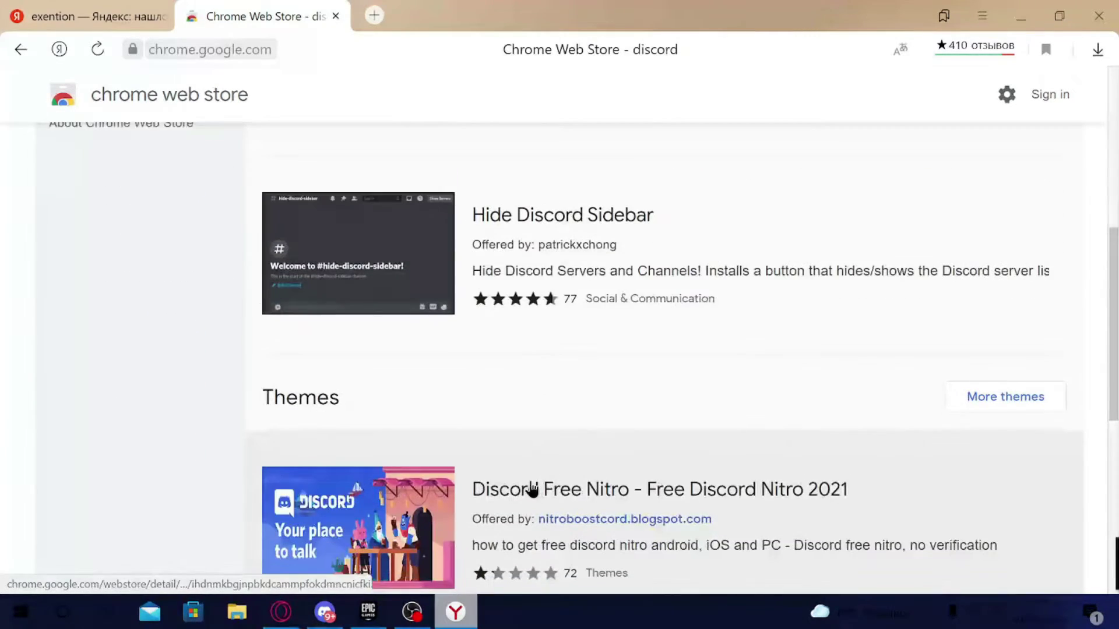
pyautogui.scroll(-3, 542, 525)
pyautogui.scroll(12, 547, 513)
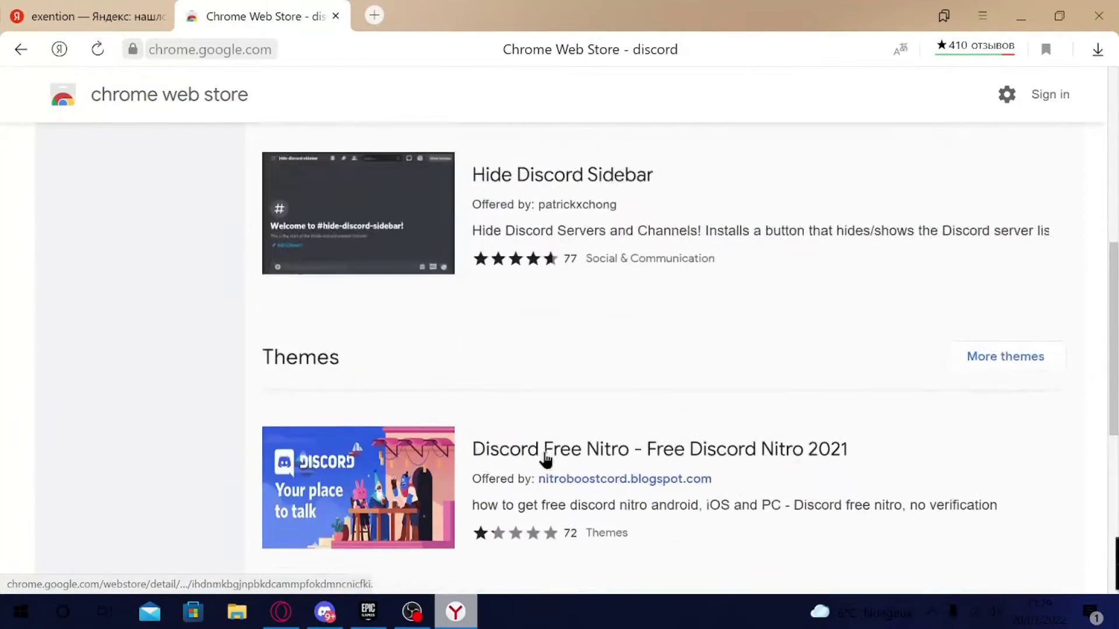
pyautogui.scroll(3, 515, 417)
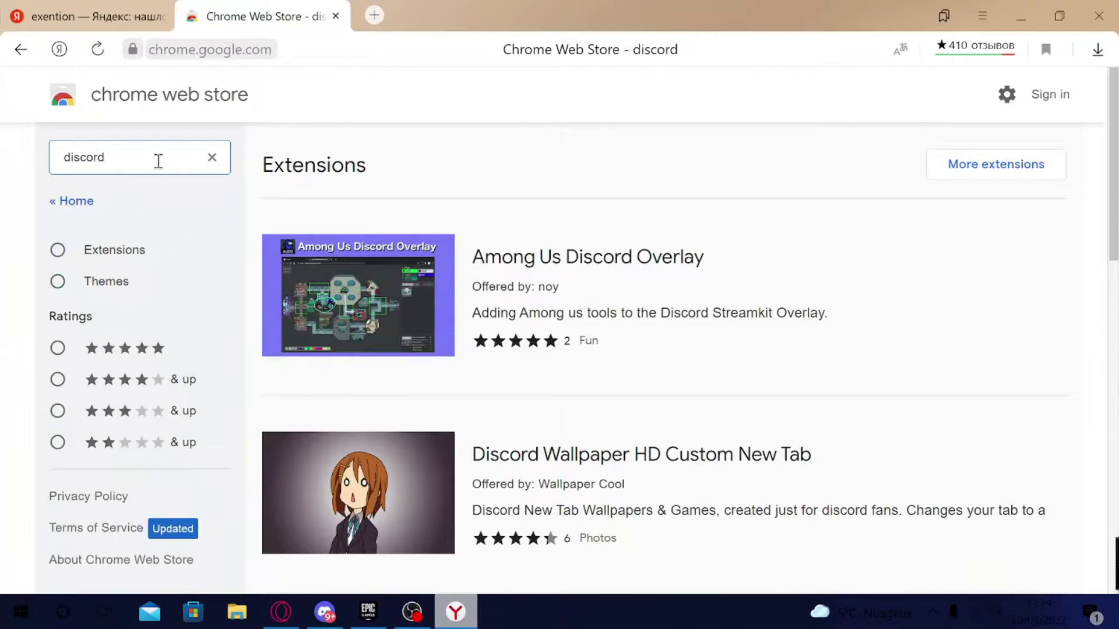
# Replace the store search with "set to discord activity" and run it
pyautogui.press('BackSpace')
pyautogui.press('BackSpace')
pyautogui.press('BackSpace')
pyautogui.press('BackSpace')
pyautogui.press('BackSpace')
pyautogui.press('BackSpace')
pyautogui.press('BackSpace')
pyautogui.write('set')
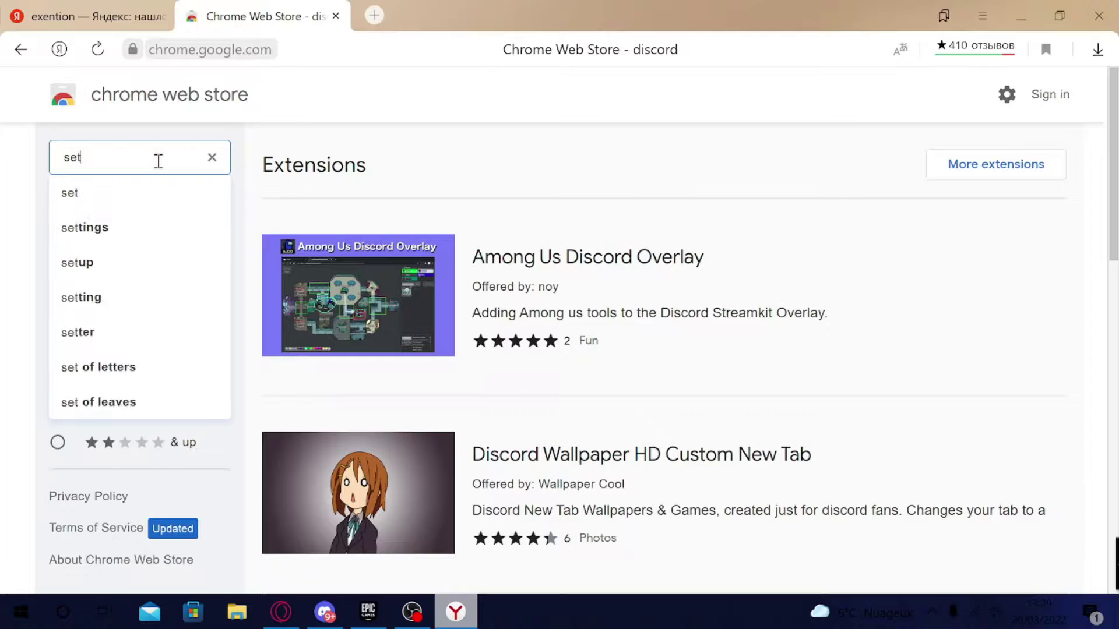
pyautogui.write(' to d')
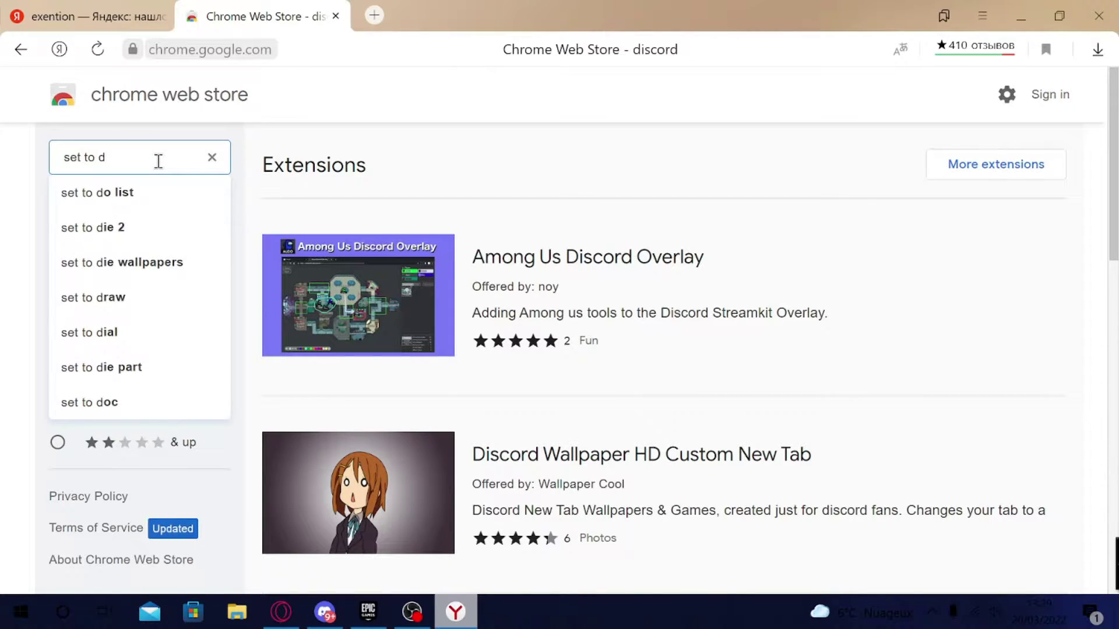
pyautogui.write('iscord')
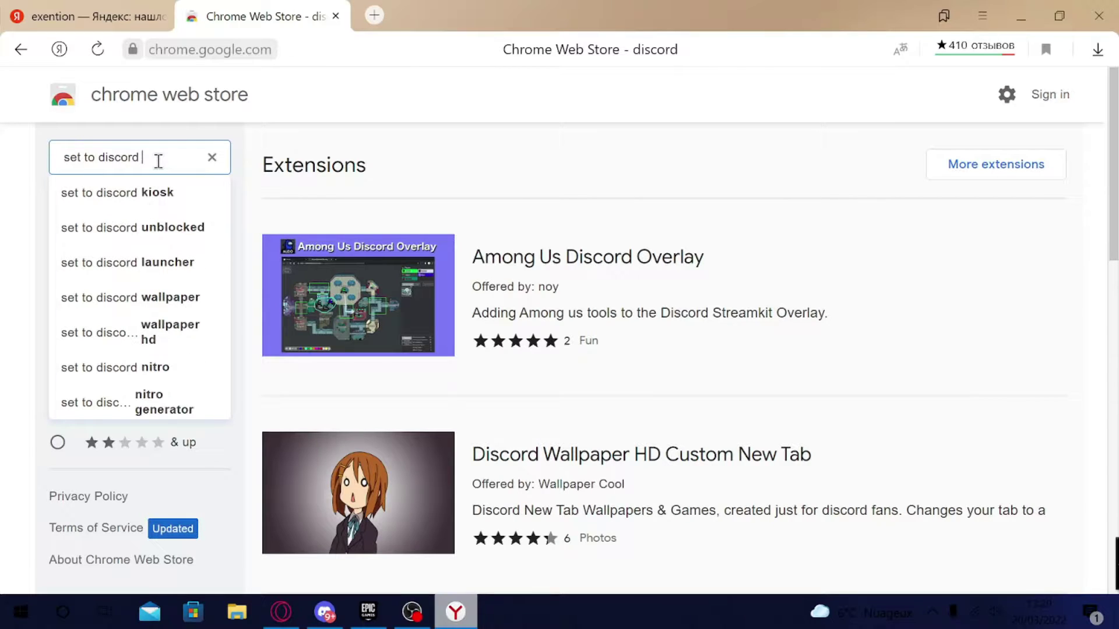
pyautogui.write(' ac')
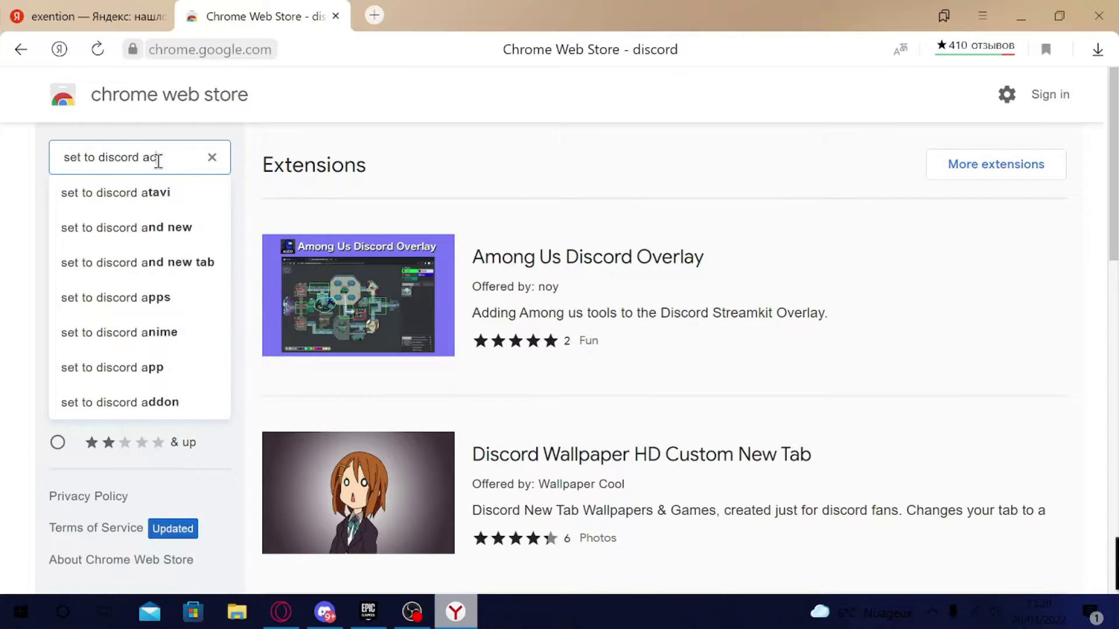
pyautogui.click(156, 180)
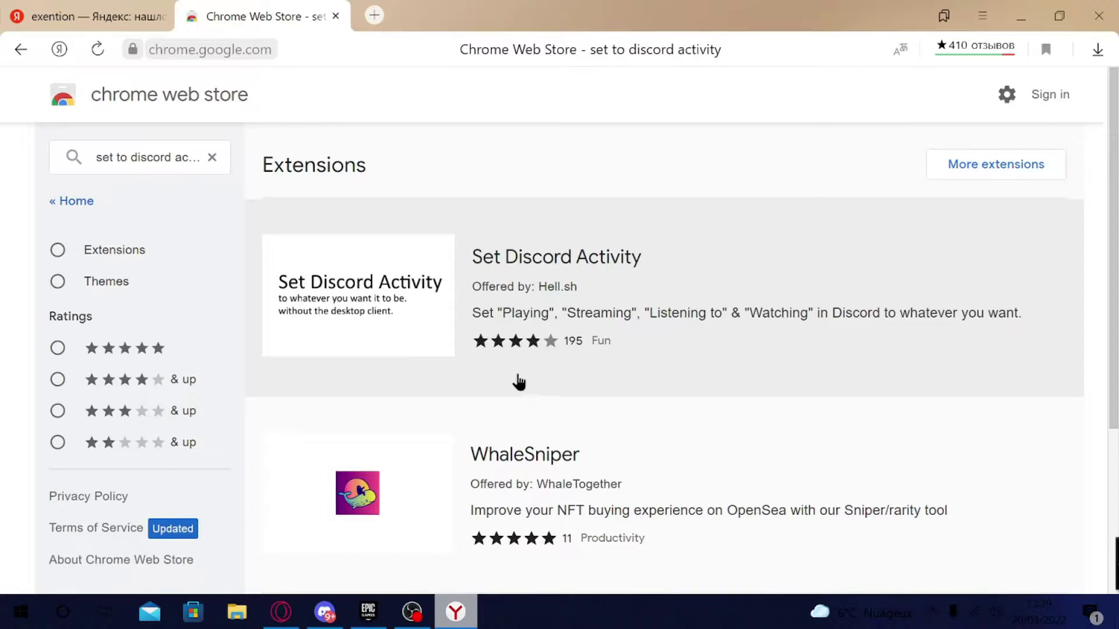
# Install the Set Discord Activity extension by Hell.sh from its store page and dismiss the installation notice
pyautogui.scroll(-3, 517, 379)
pyautogui.scroll(3, 502, 355)
pyautogui.click(491, 331)
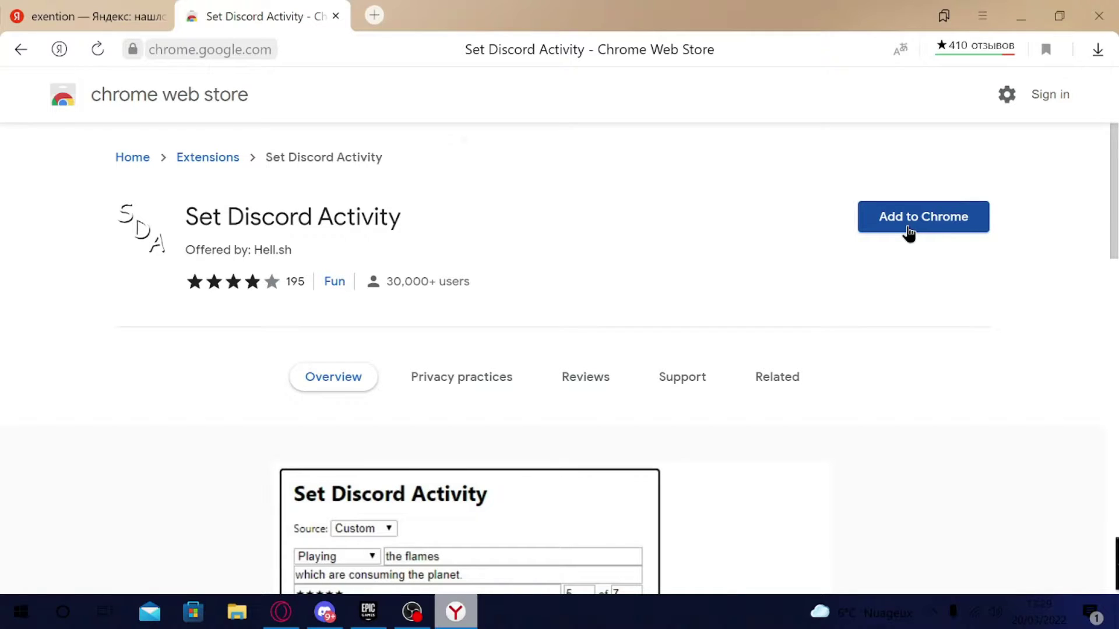
pyautogui.click(908, 230)
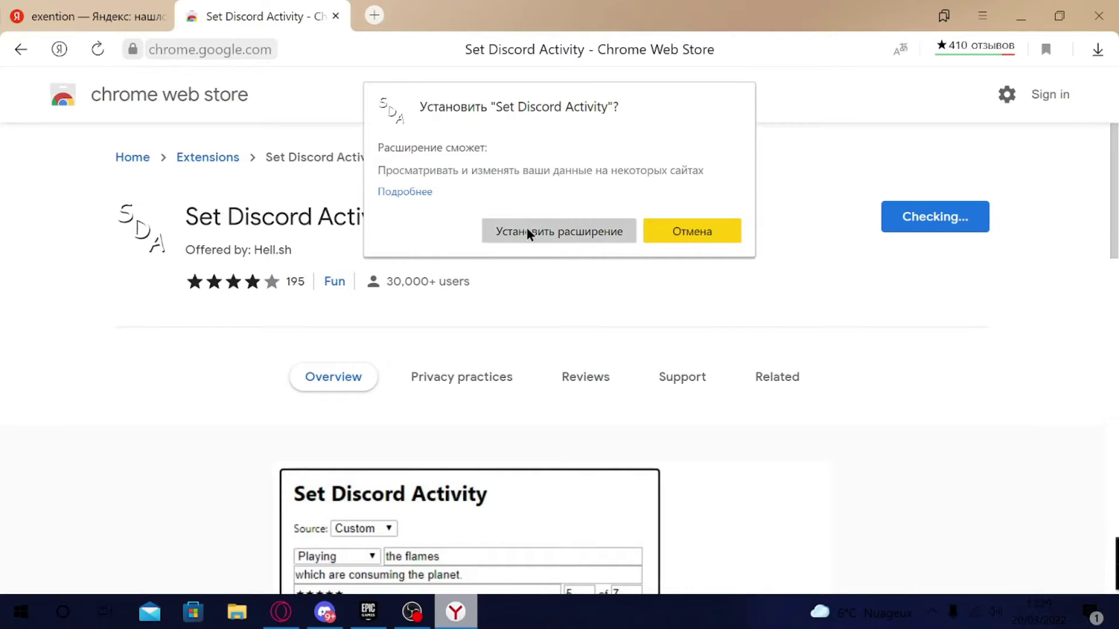
pyautogui.click(612, 239)
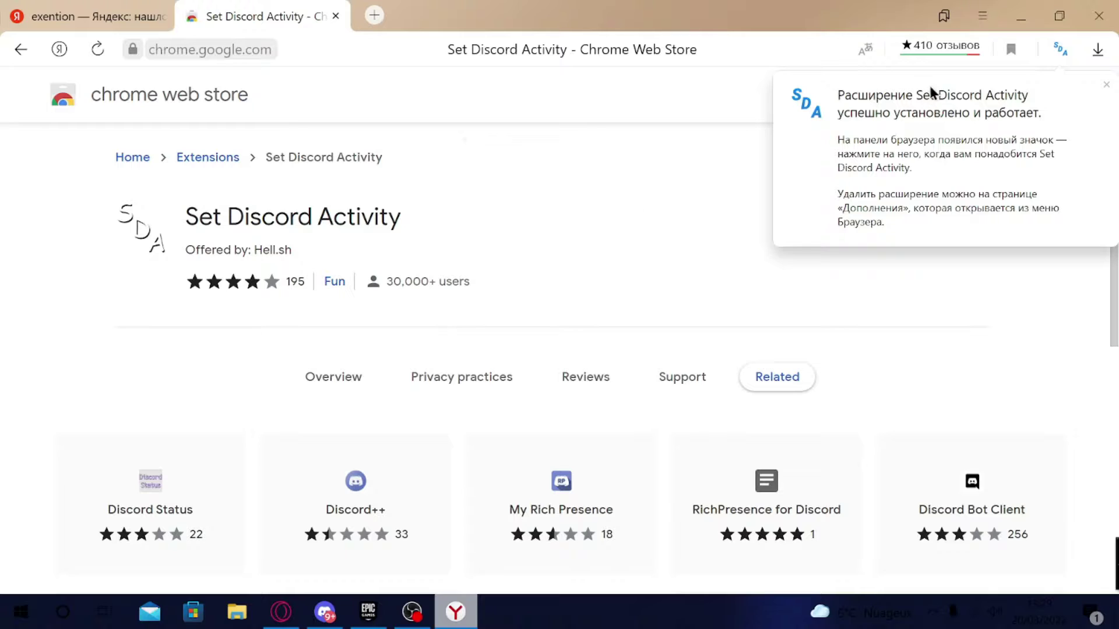
pyautogui.click(1106, 84)
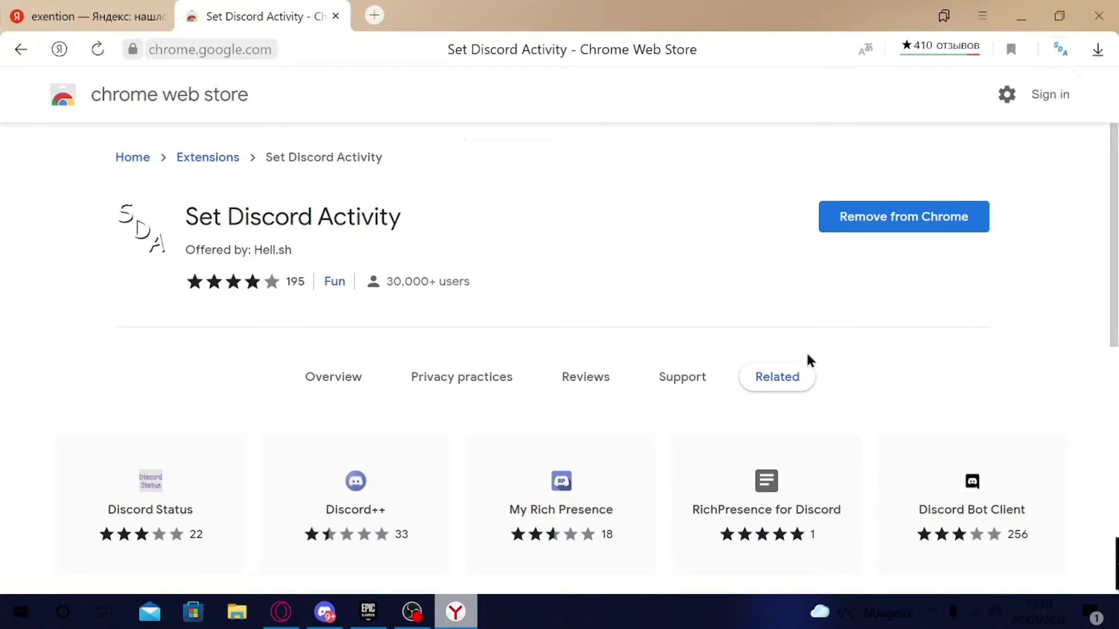
# Switch to Discord to check the server founder's current status, glance at the OBS recording, and return to Yandex Browser
pyautogui.click(301, 622)
pyautogui.click(325, 612)
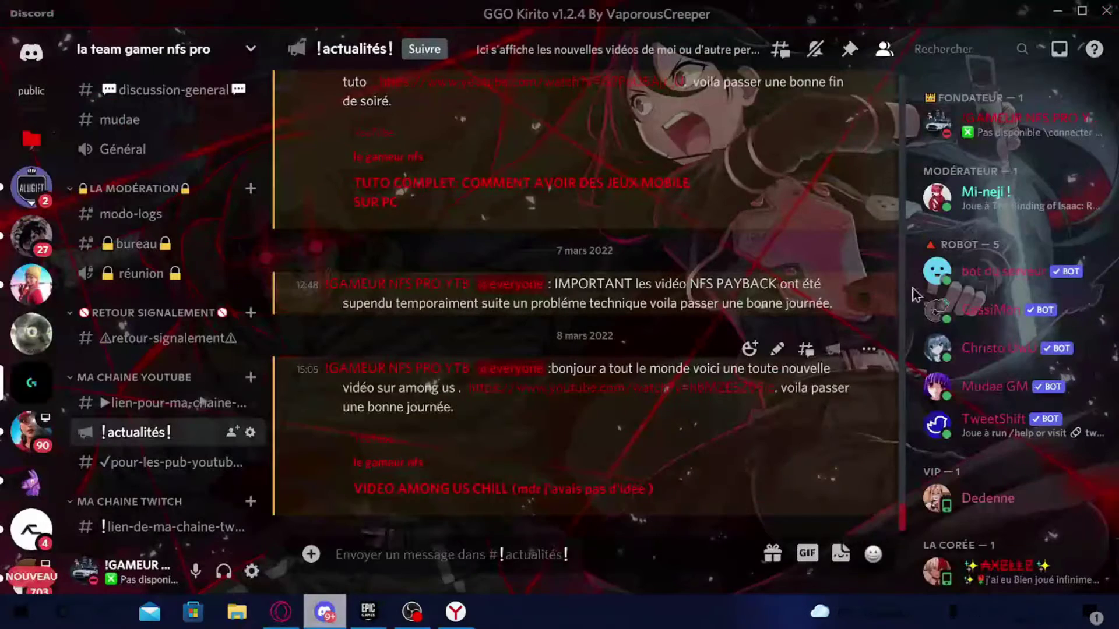
pyautogui.click(1017, 125)
pyautogui.click(424, 494)
pyautogui.click(412, 613)
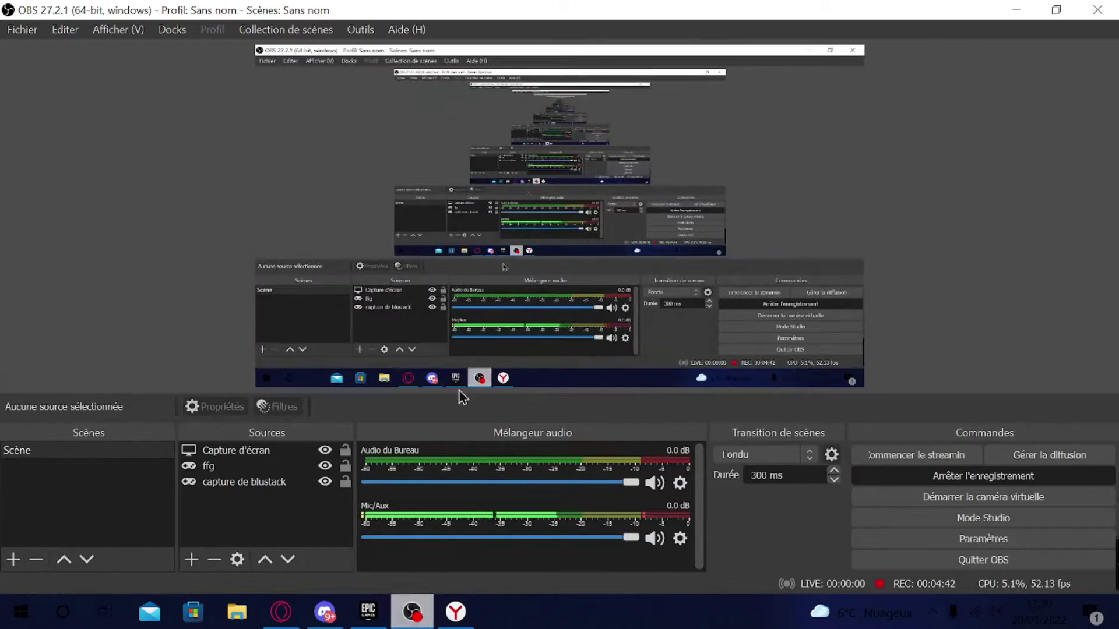
pyautogui.click(463, 618)
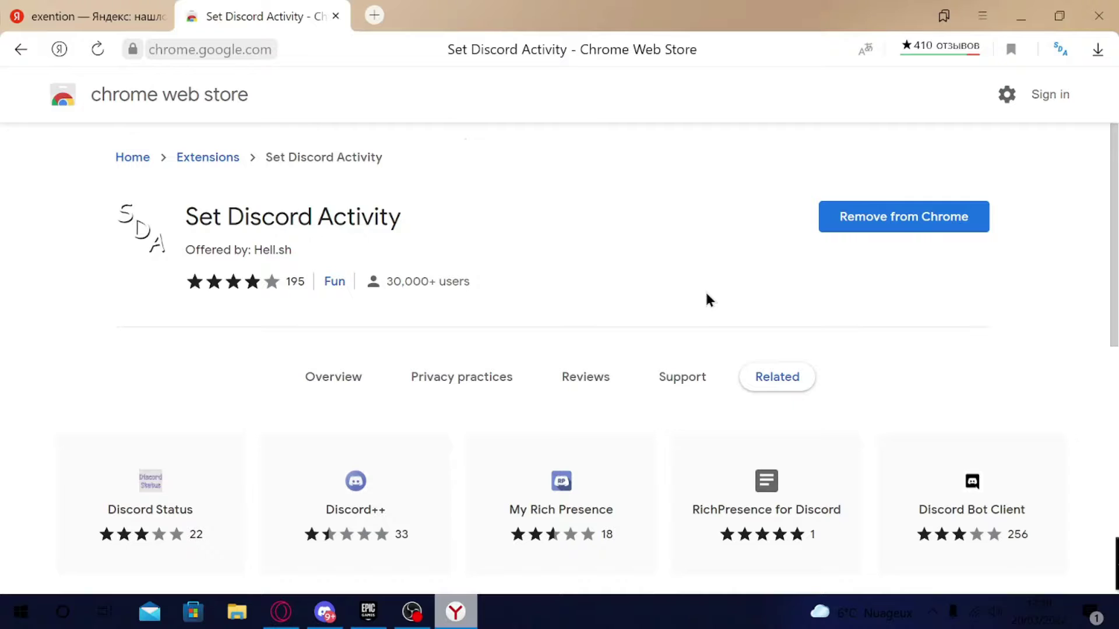
# Open a new blank tab and close the Set Discord Activity and Yandex search tabs
pyautogui.click(368, 20)
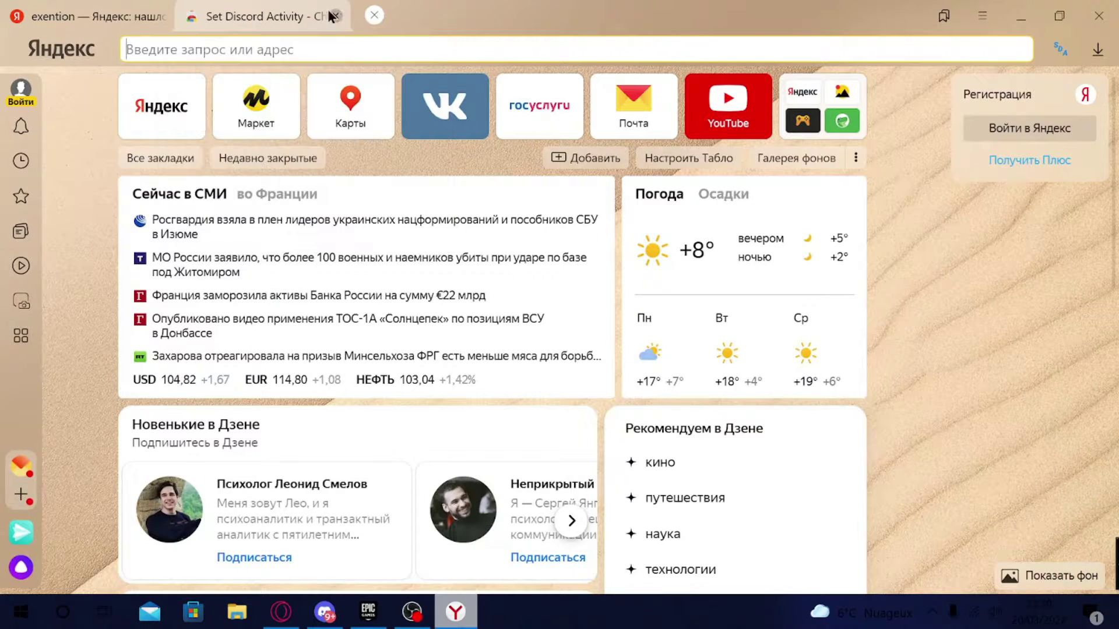
pyautogui.click(331, 17)
pyautogui.click(162, 17)
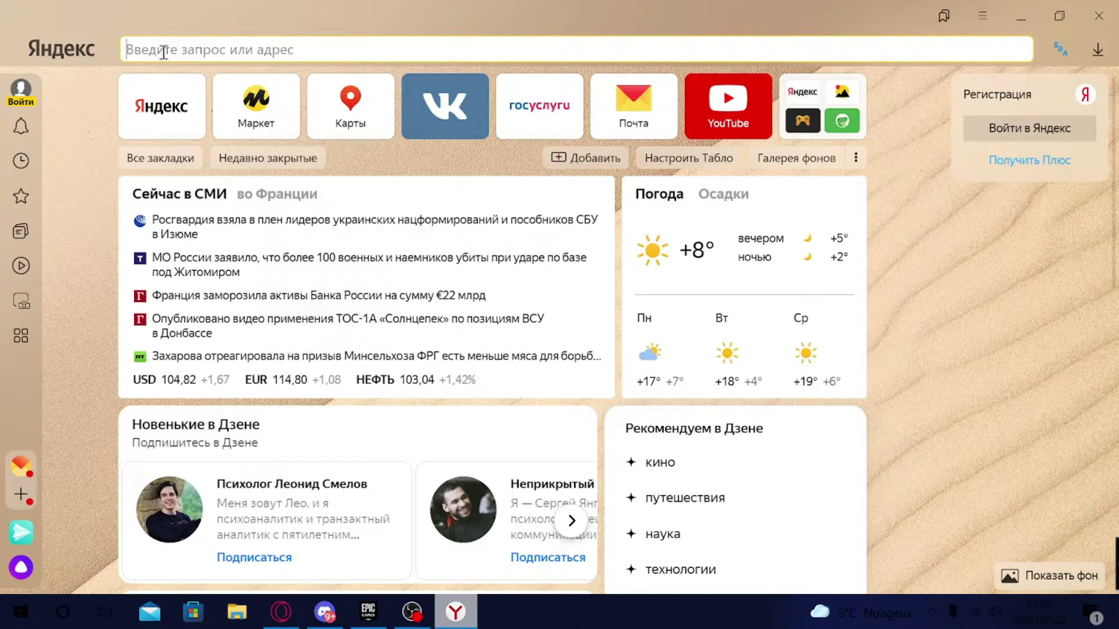
# Search the web for "discord .com" and open the official Discord website from the results
pyautogui.write('disc')
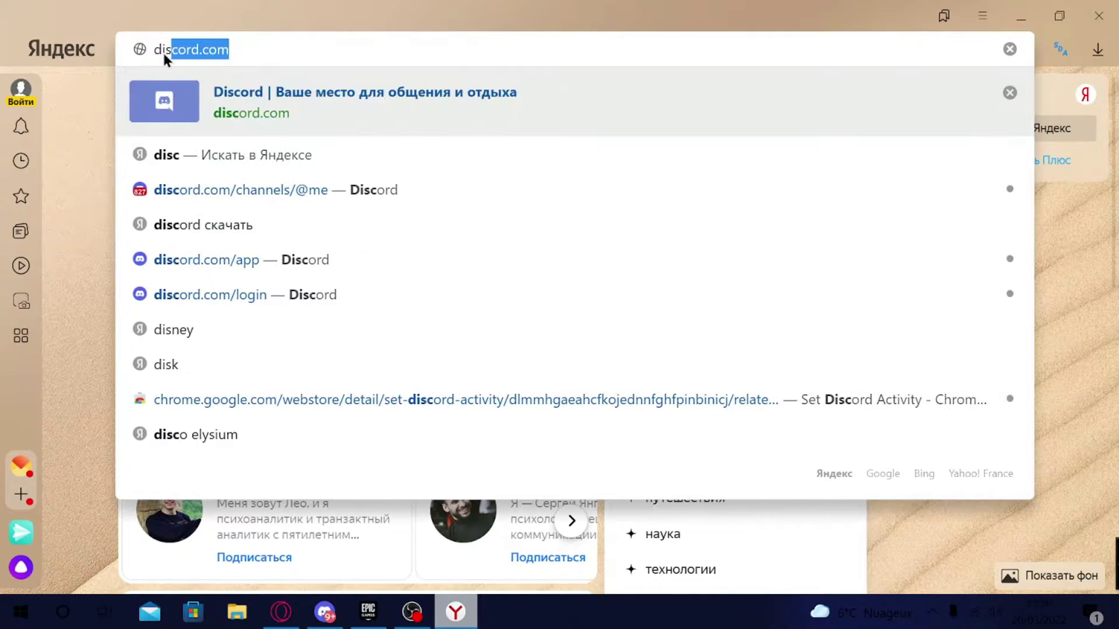
pyautogui.write('ord')
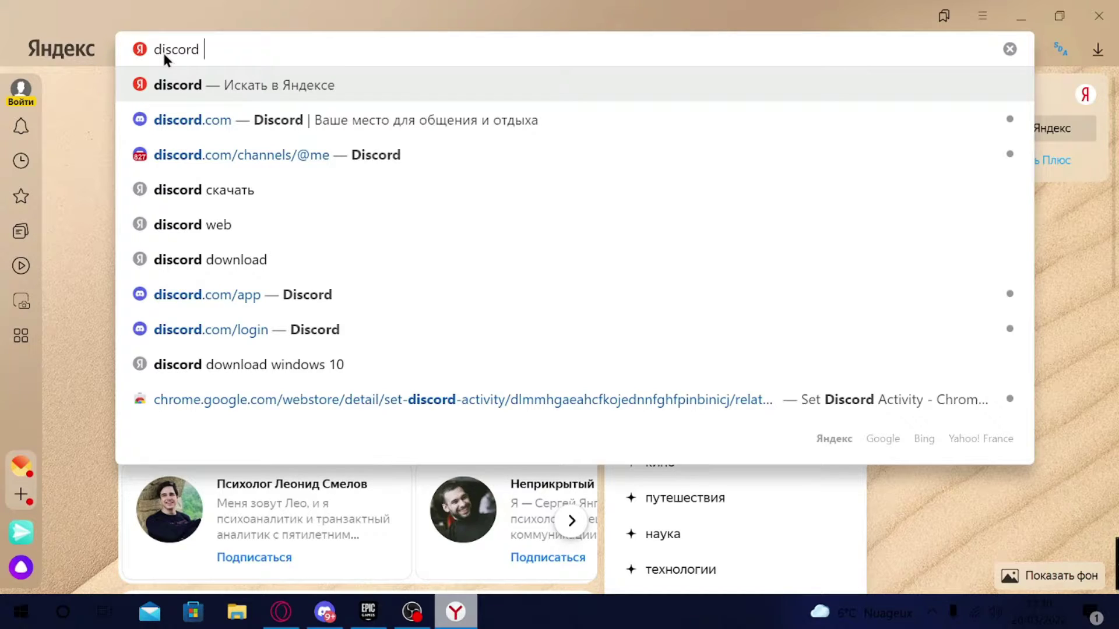
pyautogui.write('.')
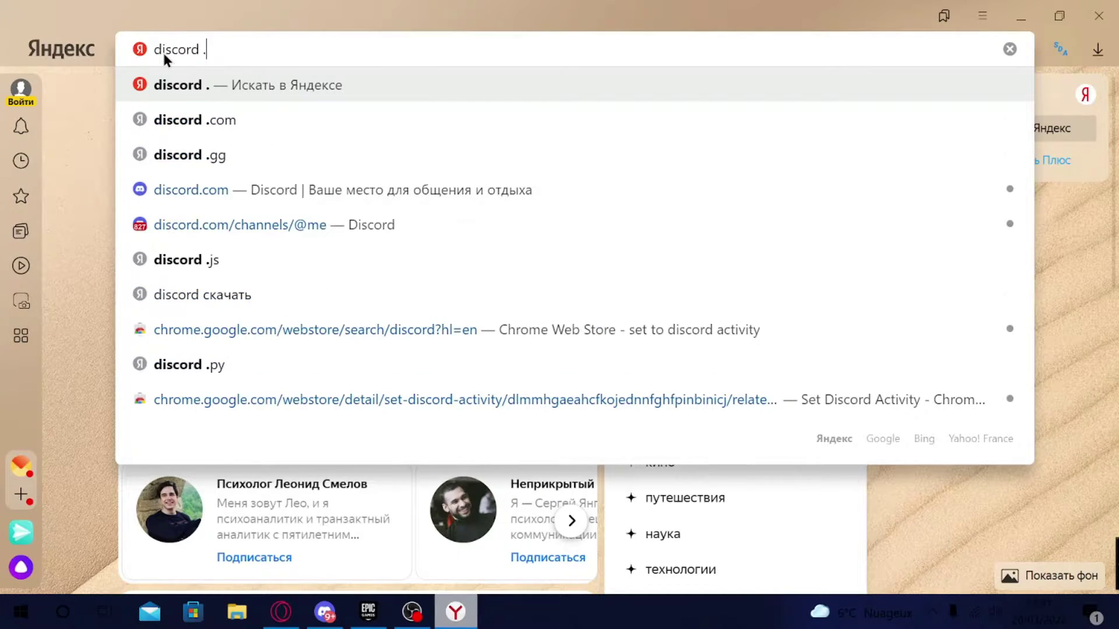
pyautogui.write('com$')
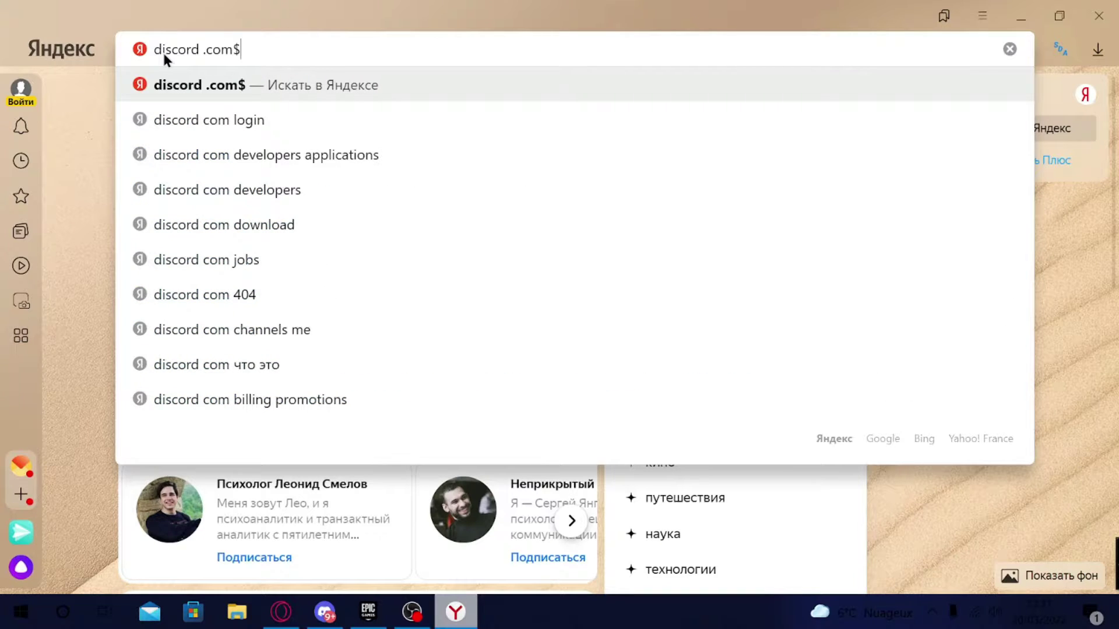
pyautogui.press('BackSpace')
pyautogui.press('Return')
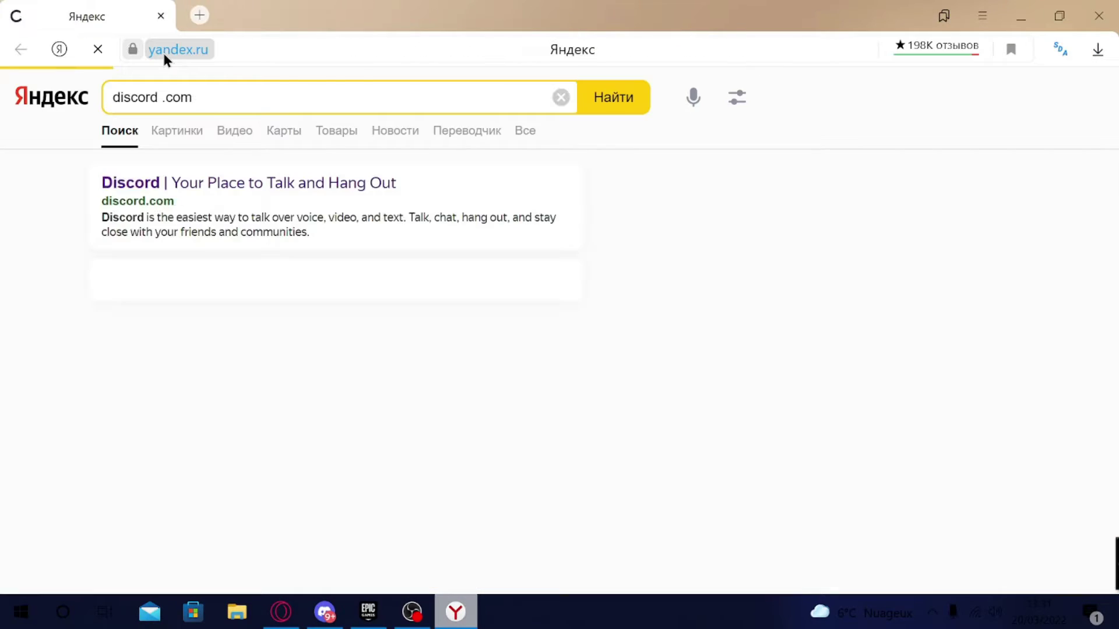
pyautogui.click(180, 182)
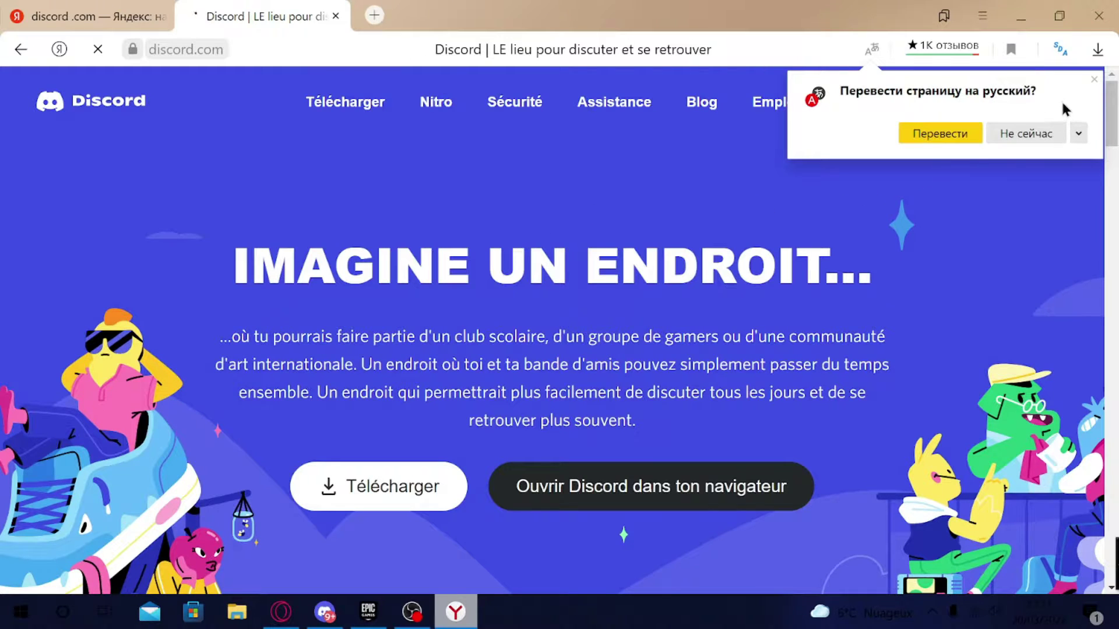
# Dismiss the page translation and app installation prompts and open Discord's web app from its home page
pyautogui.click(1093, 80)
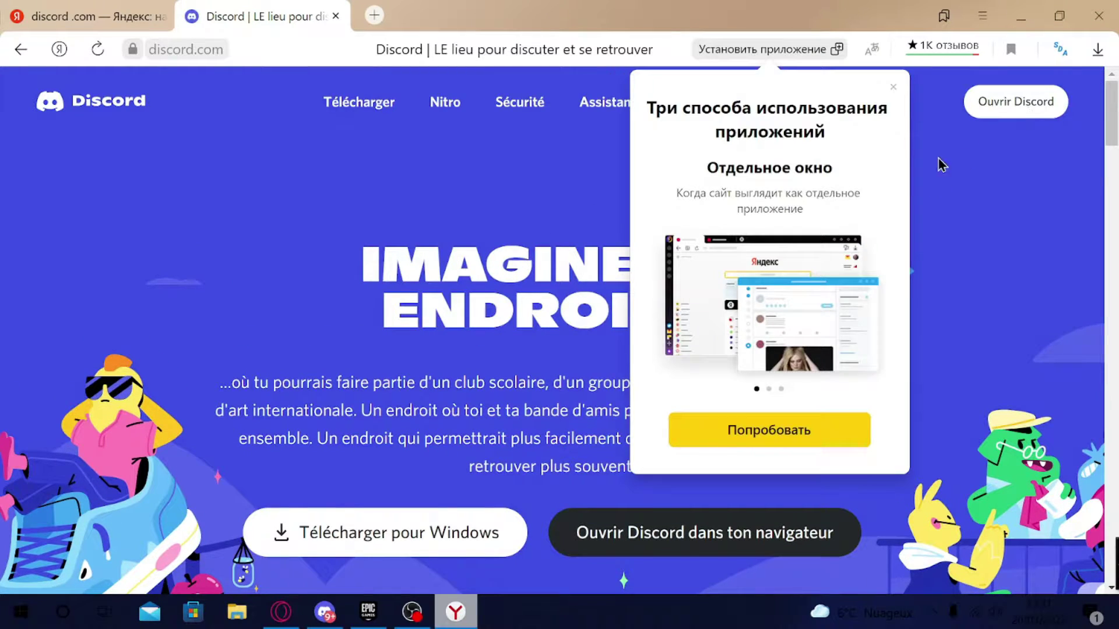
pyautogui.click(893, 87)
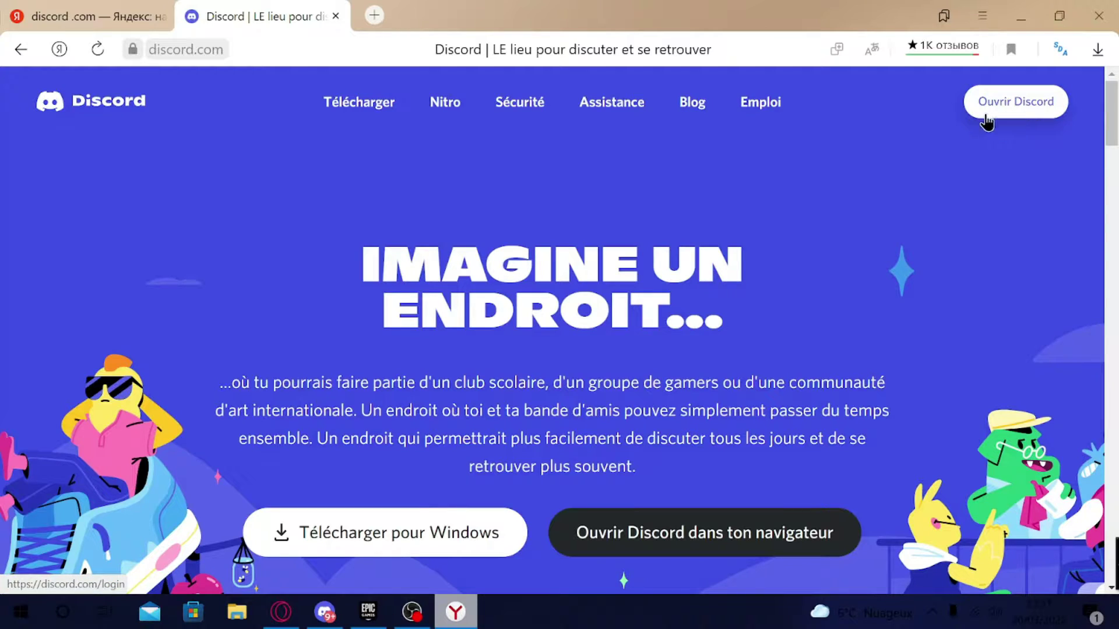
pyautogui.scroll(-5, 589, 394)
pyautogui.scroll(5, 587, 397)
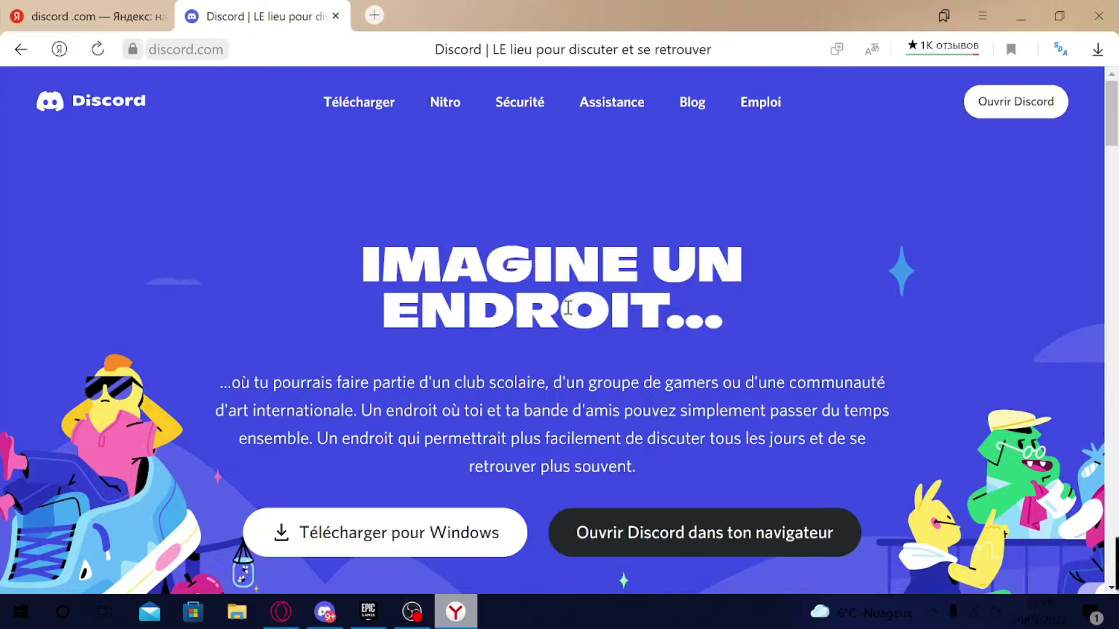
pyautogui.click(1042, 107)
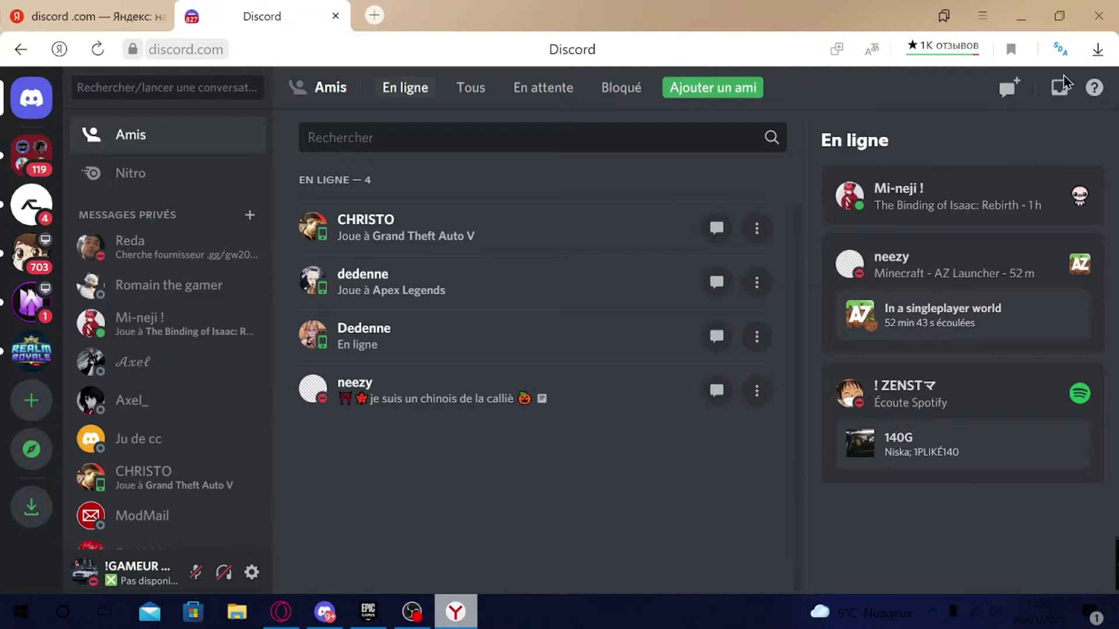
# Open a fresh Discord tab through the Set Discord Activity extension's link and close the old Discord and search tabs
pyautogui.click(1061, 52)
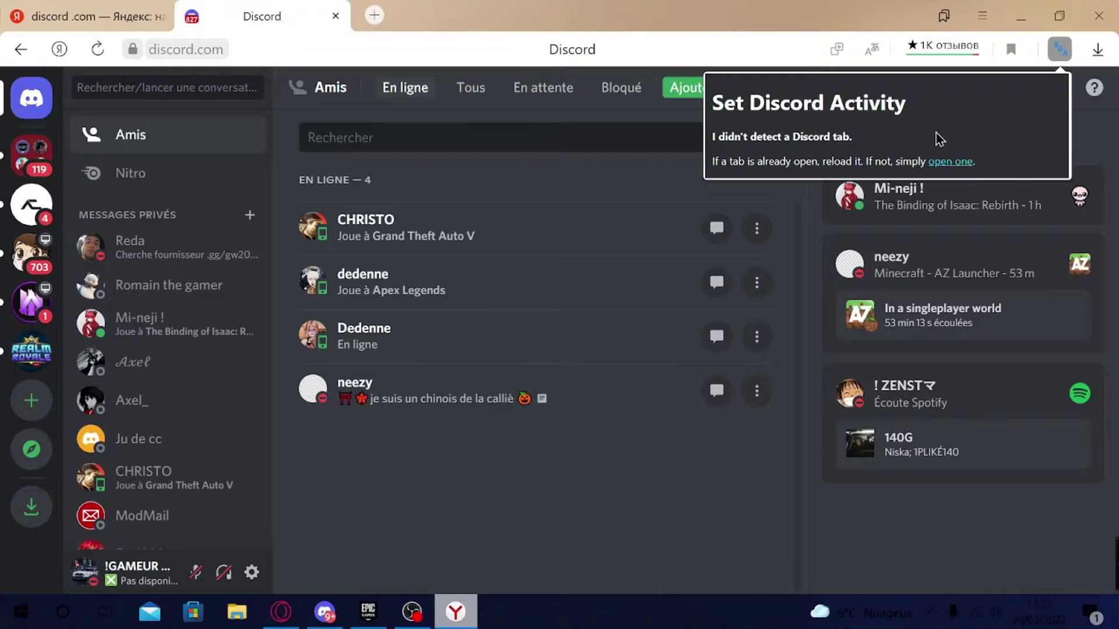
pyautogui.click(942, 164)
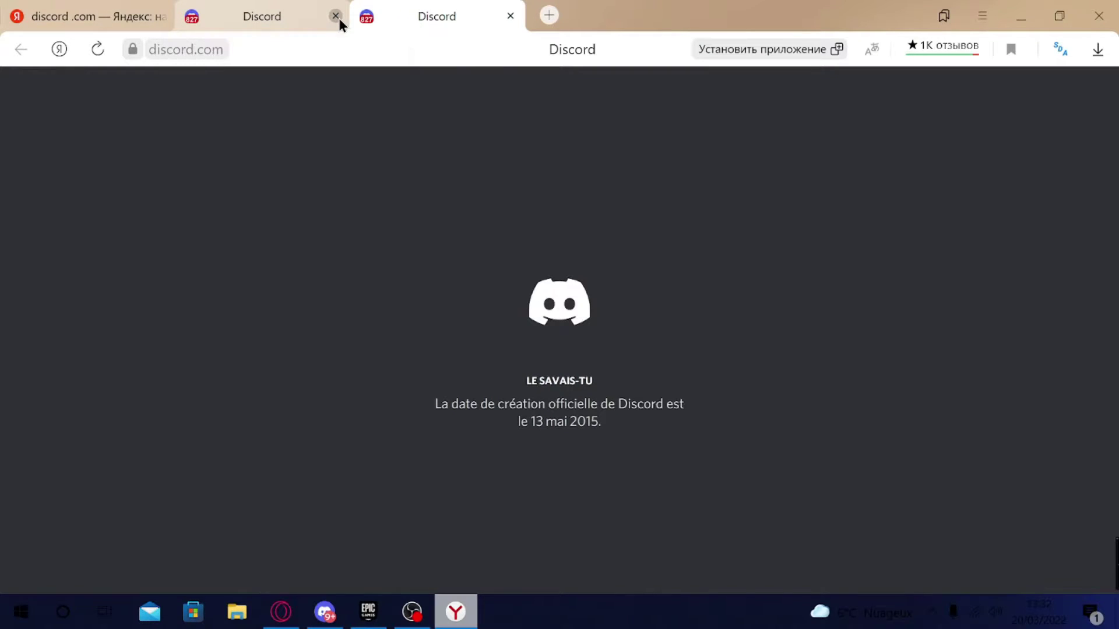
pyautogui.click(337, 17)
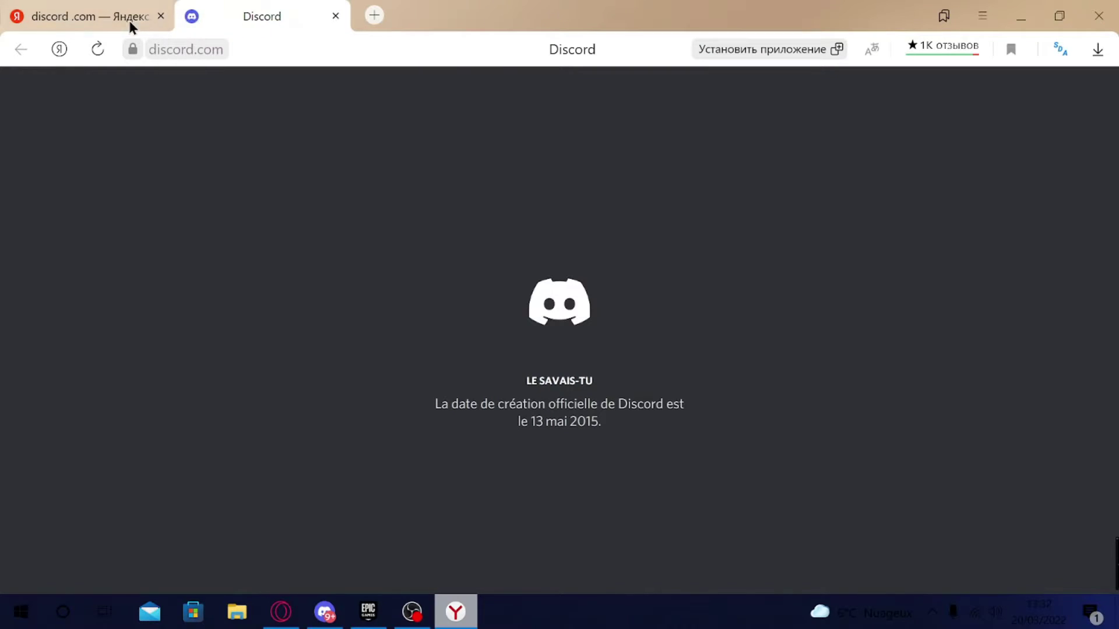
pyautogui.click(159, 17)
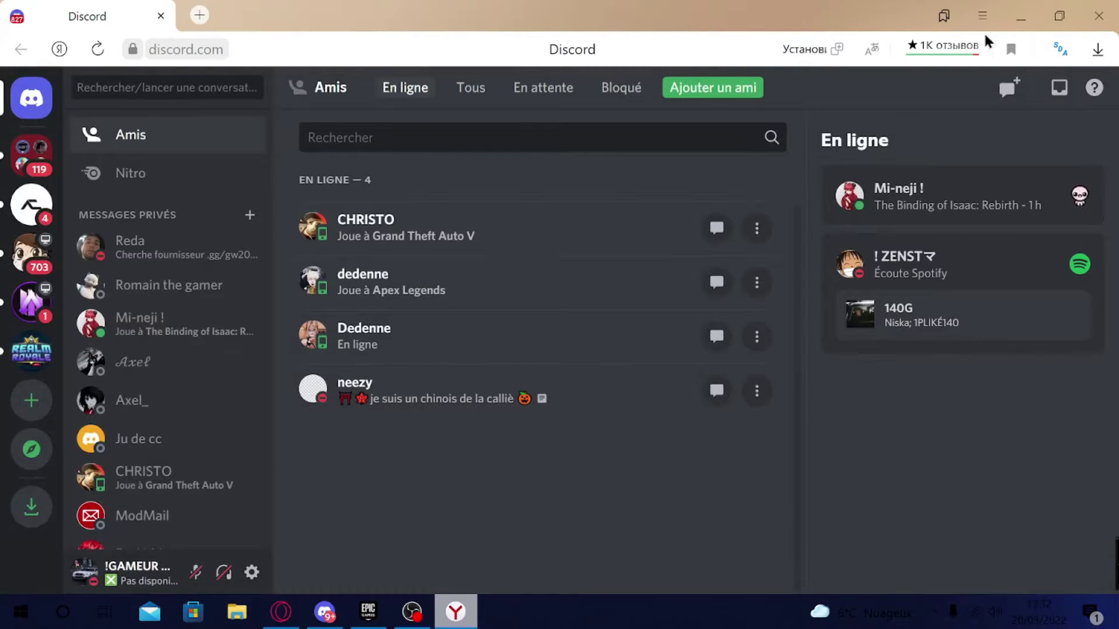
# In the Set Discord Activity extension, set the source to Custom and the activity type to Playing
pyautogui.click(1057, 55)
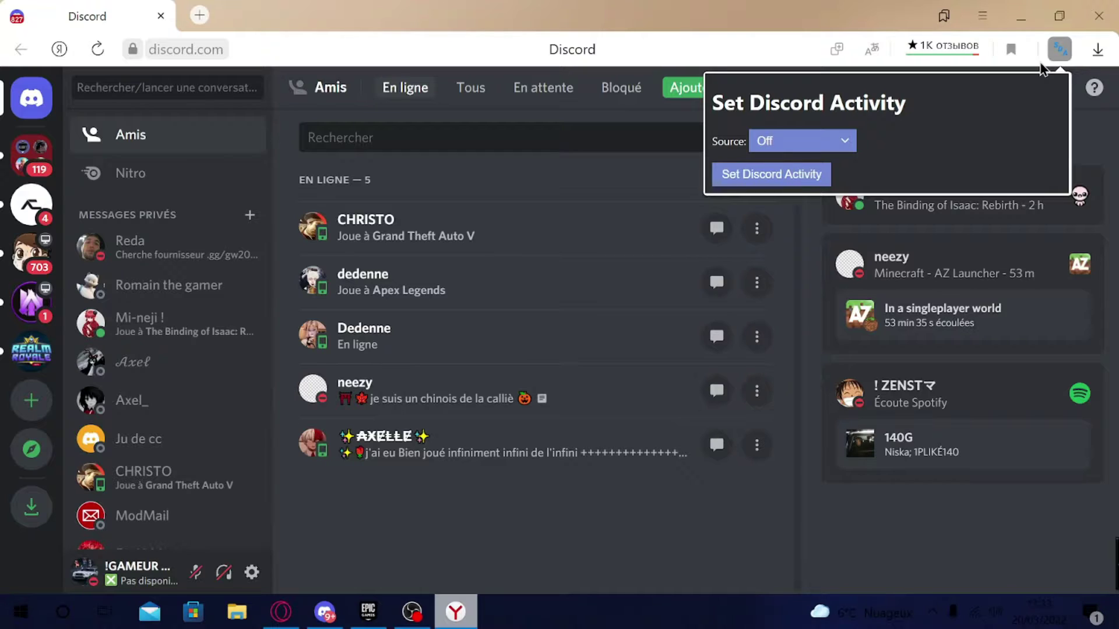
pyautogui.click(799, 143)
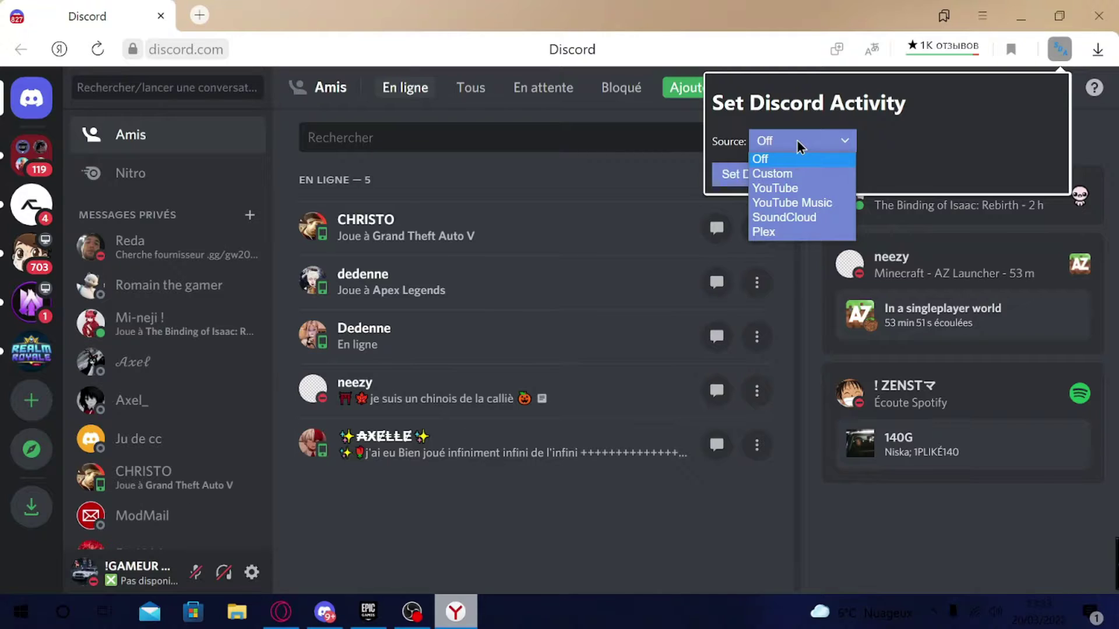
pyautogui.click(810, 175)
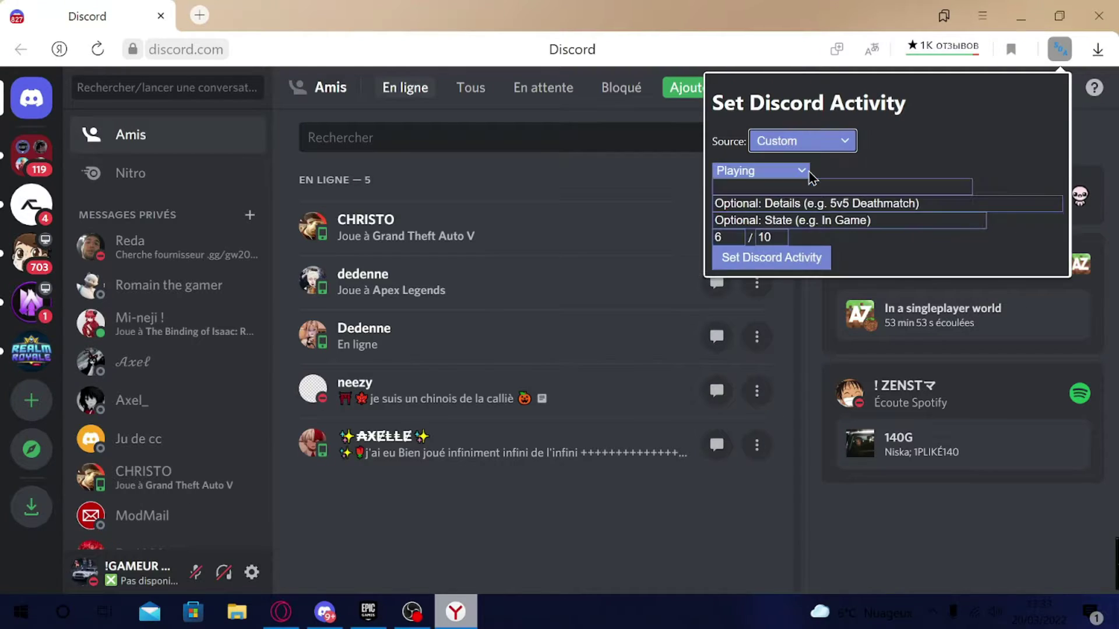
pyautogui.click(815, 146)
pyautogui.click(819, 146)
pyautogui.click(815, 149)
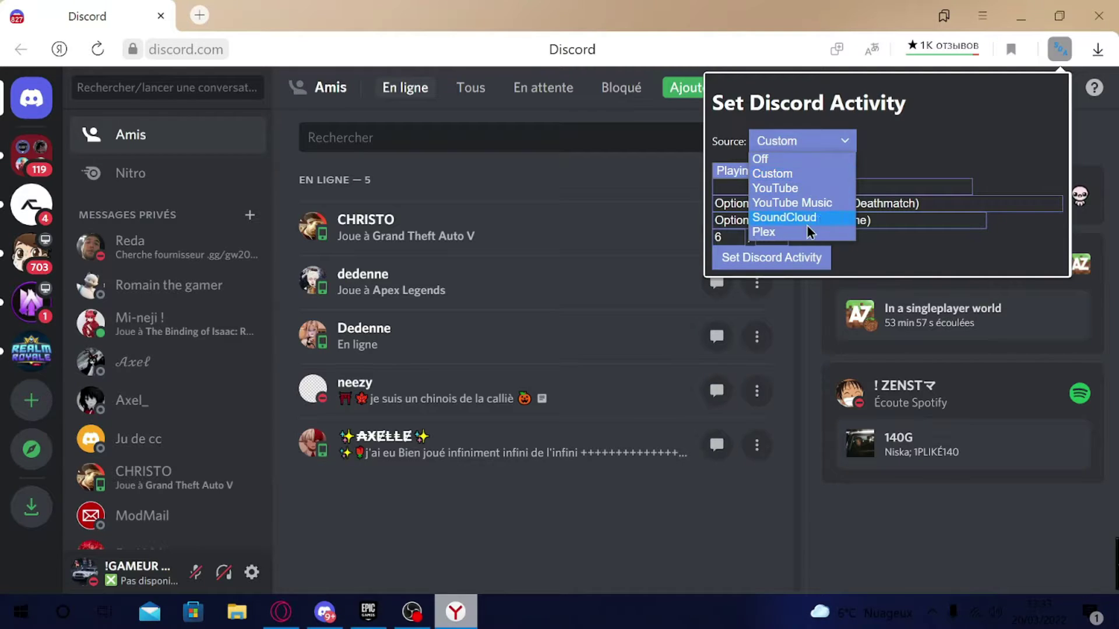
pyautogui.click(793, 173)
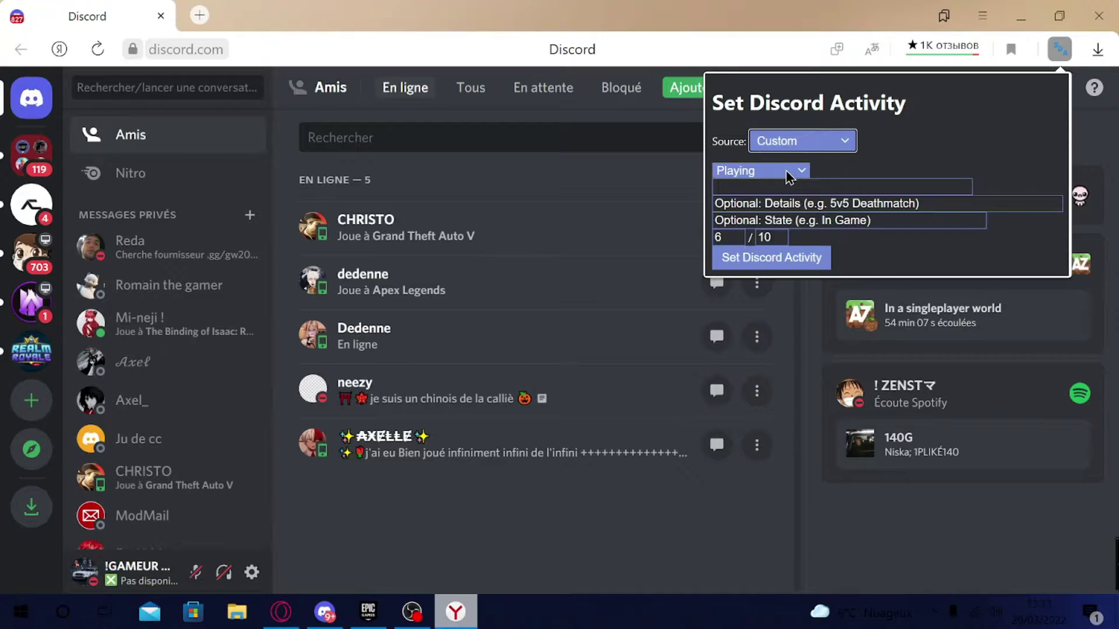
pyautogui.click(792, 173)
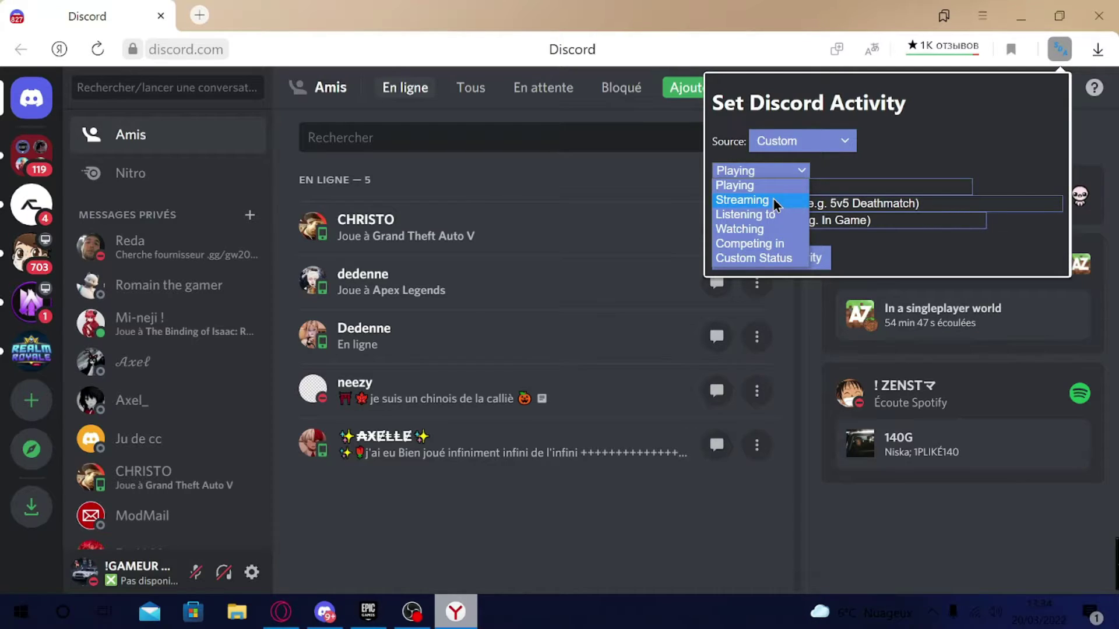
pyautogui.click(770, 186)
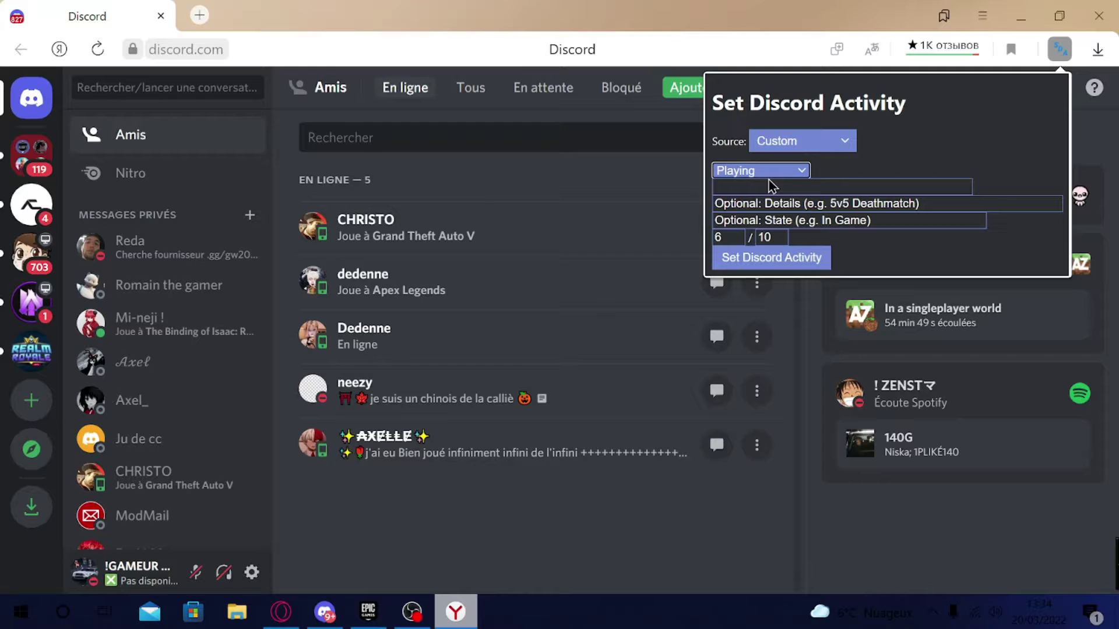
# Enter "JOUE A YANDEX" as the activity name
pyautogui.click(835, 185)
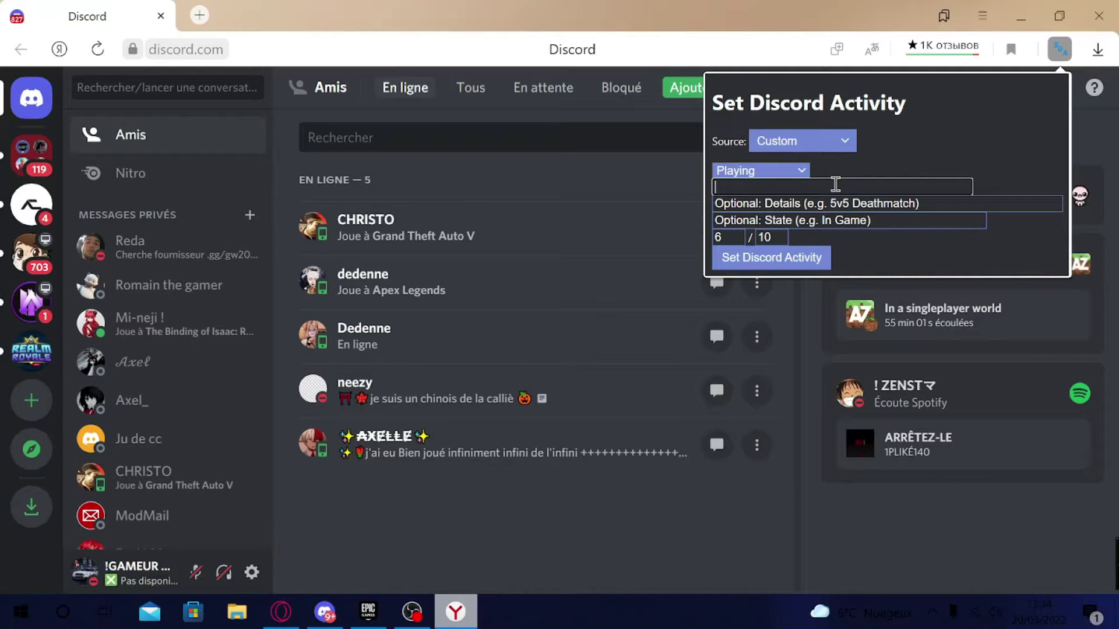
pyautogui.write('jou"')
pyautogui.press('BackSpace')
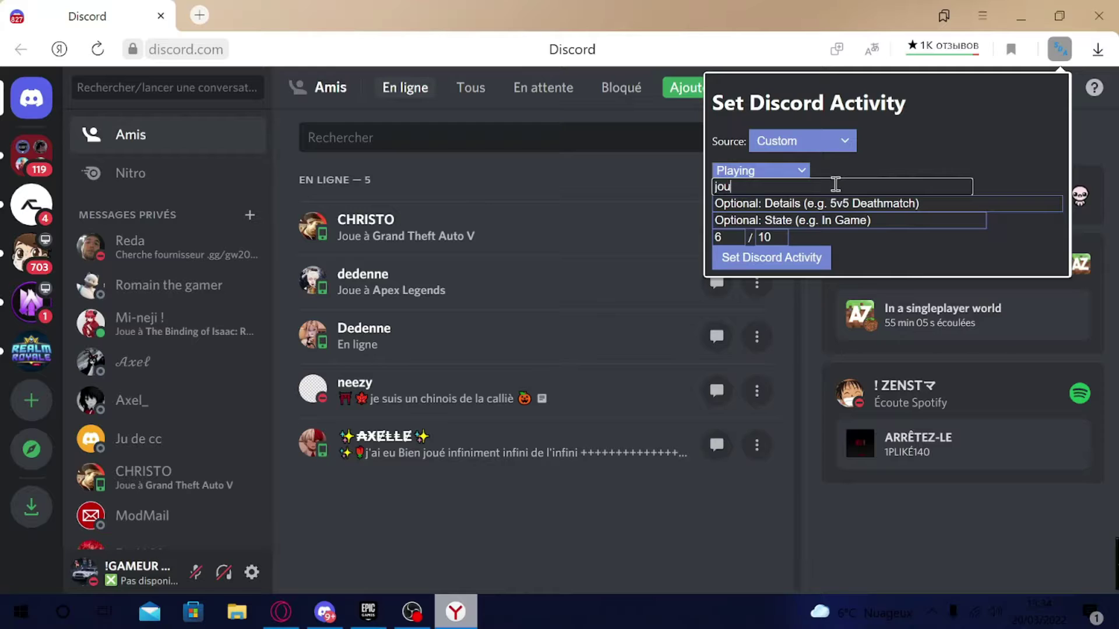
pyautogui.write('e a')
pyautogui.press('BackSpace')
pyautogui.press('BackSpace')
pyautogui.press('BackSpace')
pyautogui.press('BackSpace')
pyautogui.press('BackSpace')
pyautogui.press('BackSpace')
pyautogui.press('BackSpace')
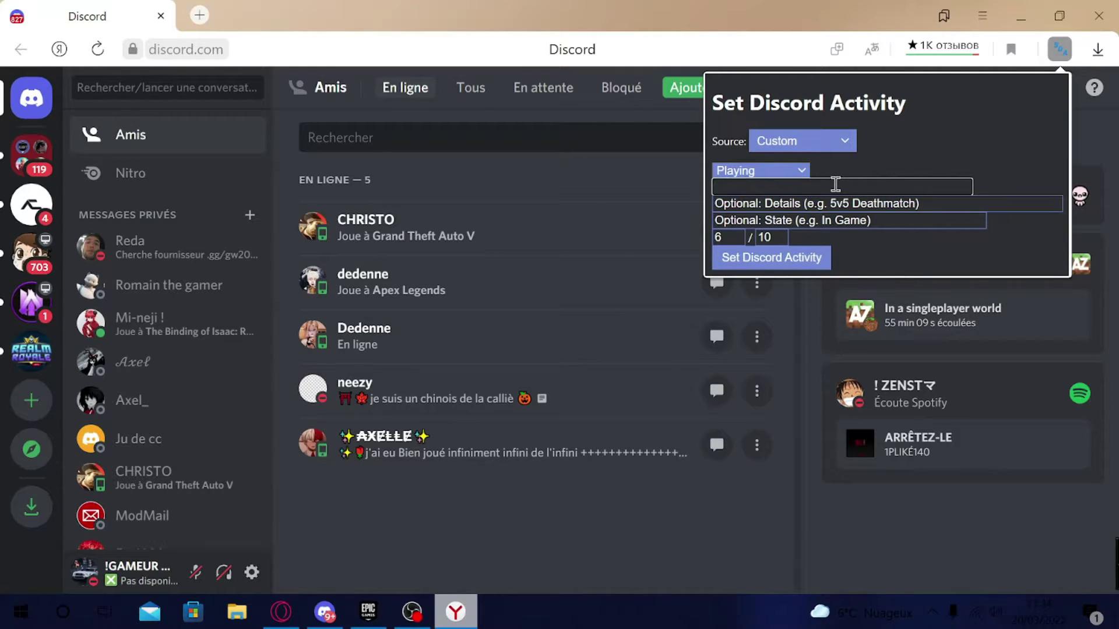
pyautogui.write('JOUE A')
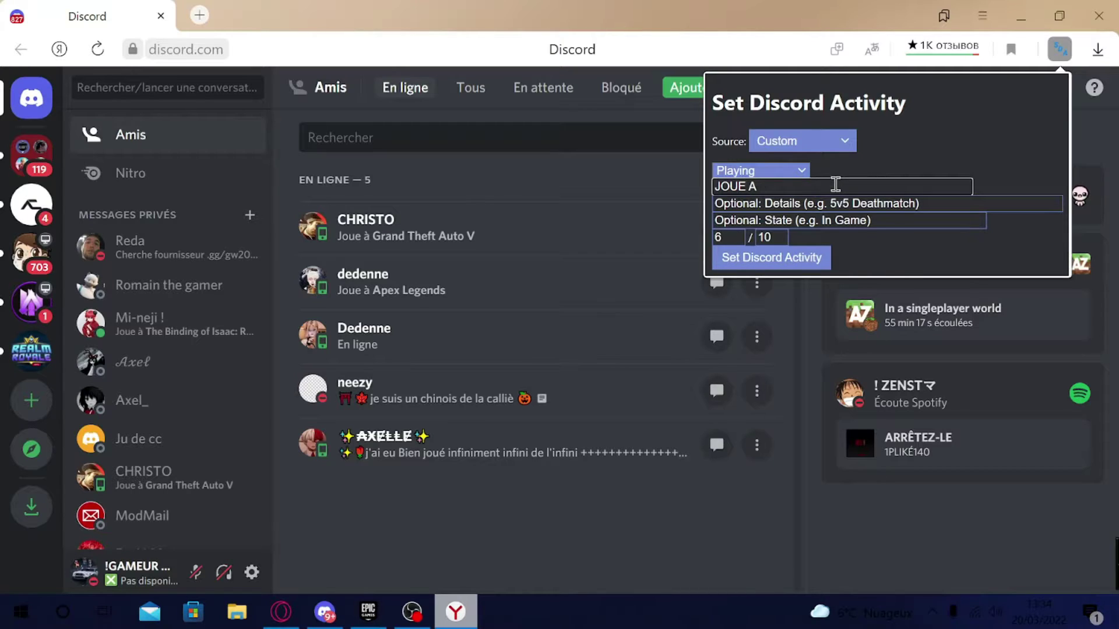
pyautogui.write('T')
pyautogui.press('BackSpace')
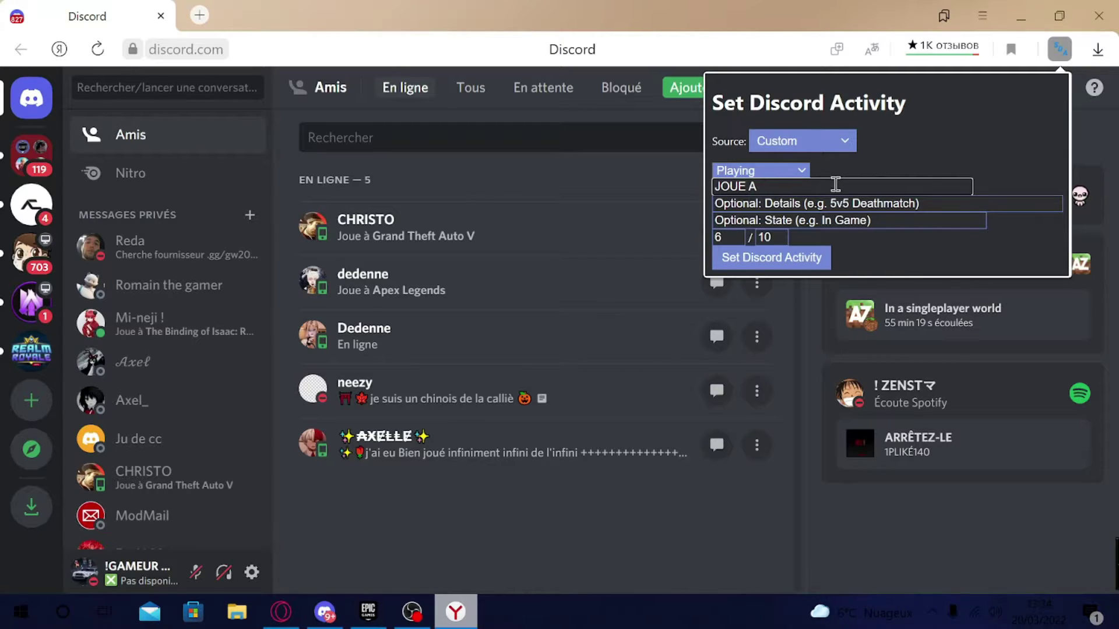
pyautogui.write('YANDEX')
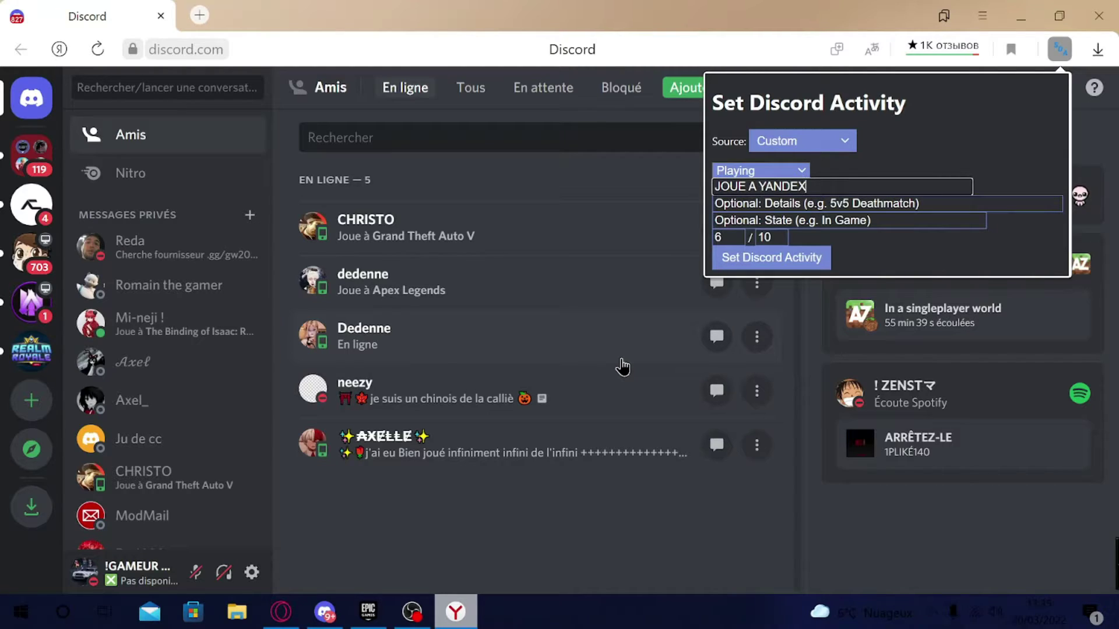
# Fill in the activity details with "discord pc" and the state with "solo", and apply the Discord activity
pyautogui.click(876, 203)
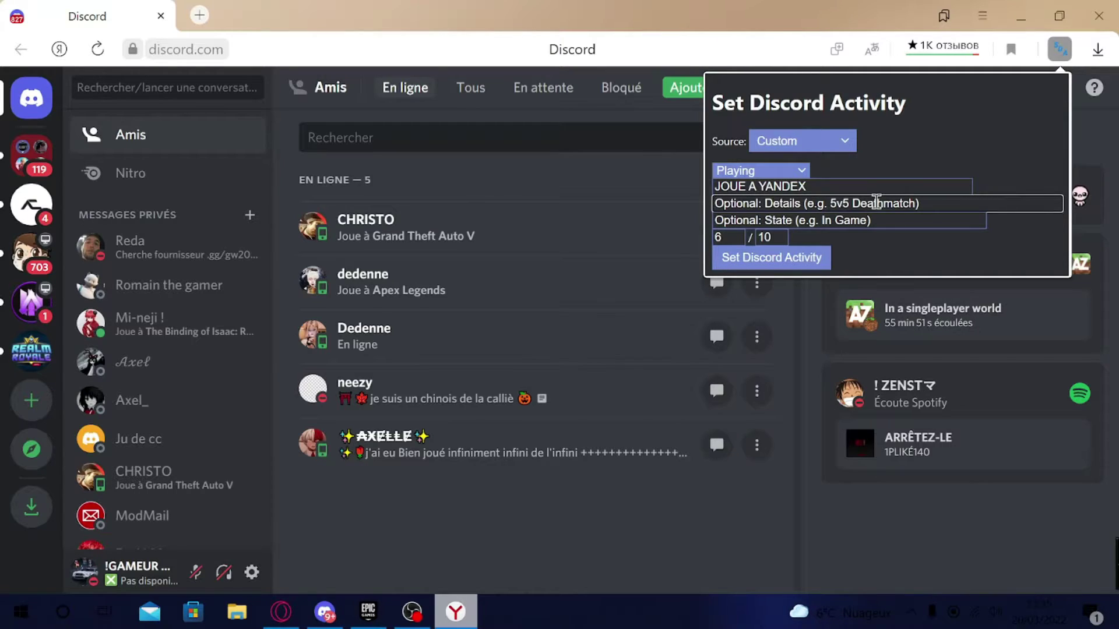
pyautogui.write('disc')
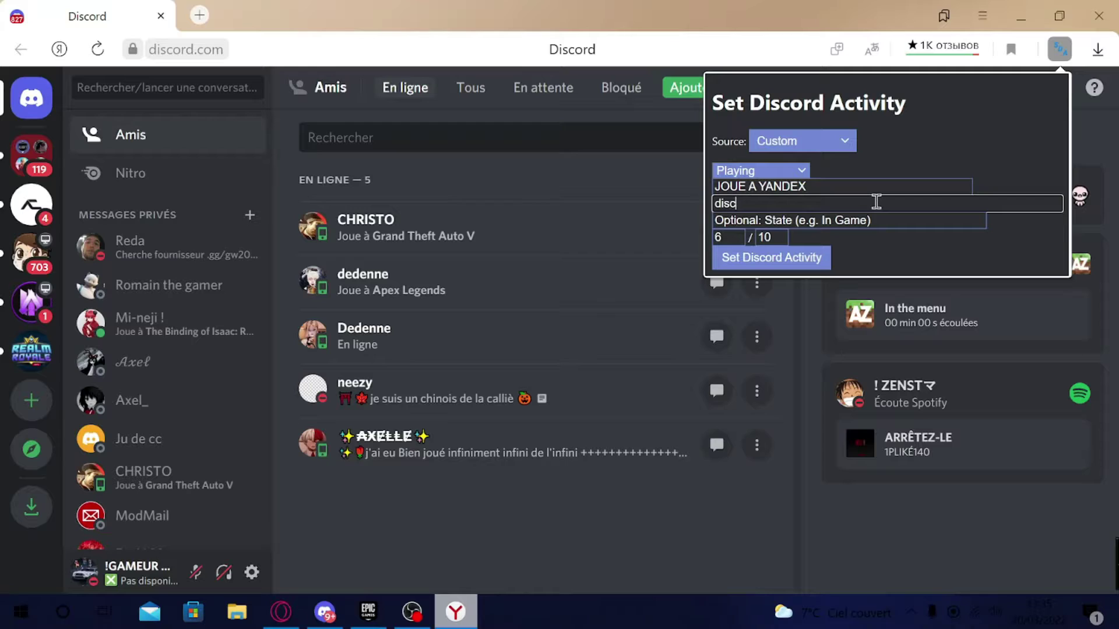
pyautogui.write('ord pc')
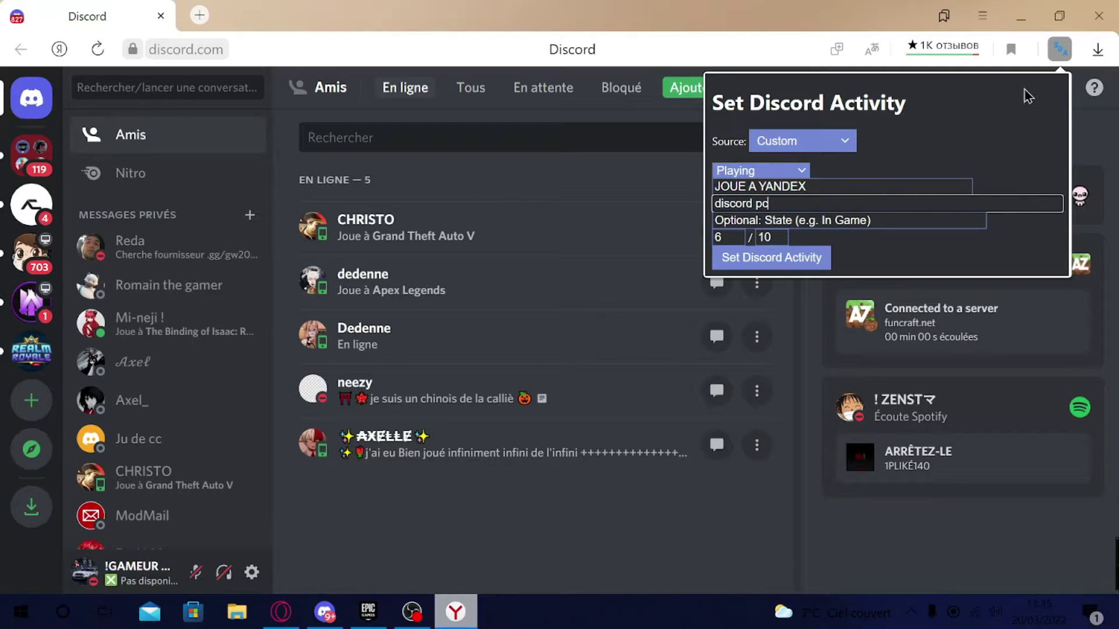
pyautogui.click(868, 222)
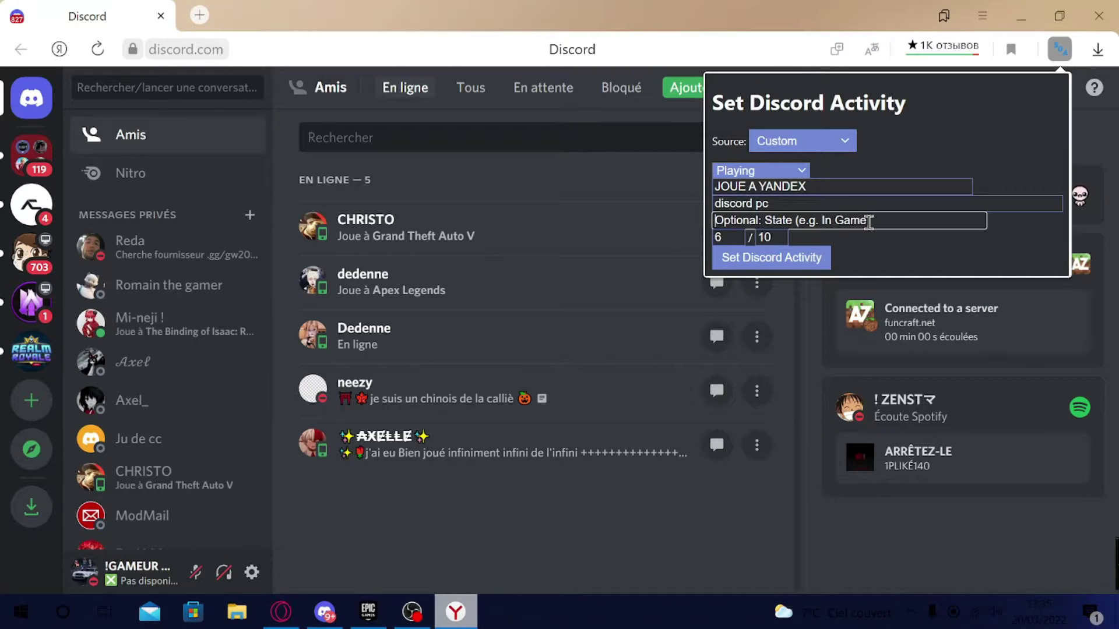
pyautogui.write('solo')
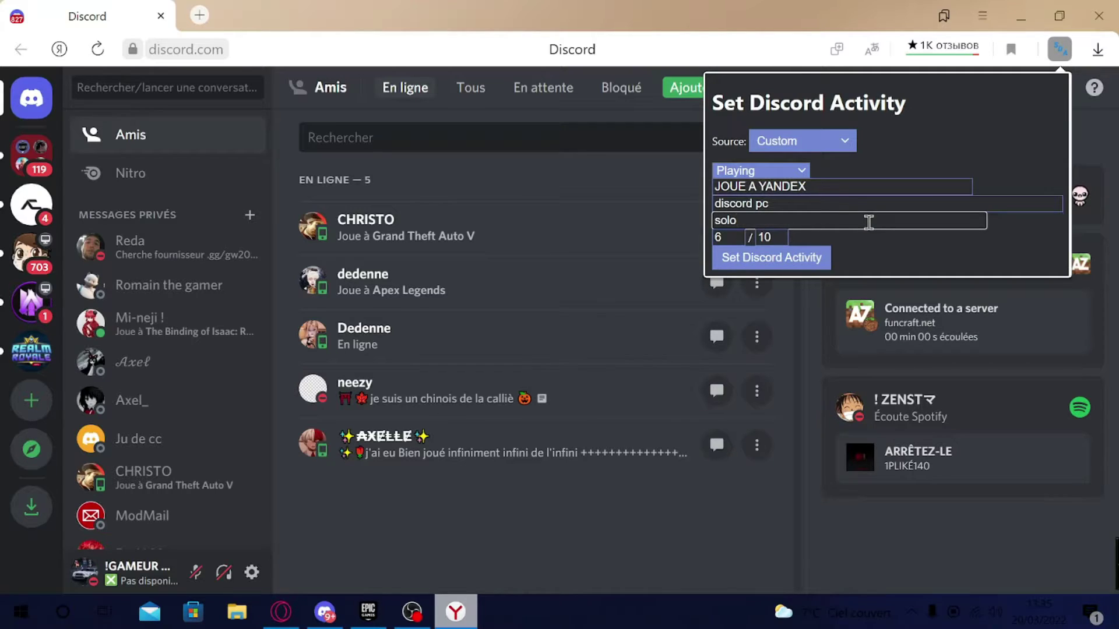
pyautogui.click(765, 263)
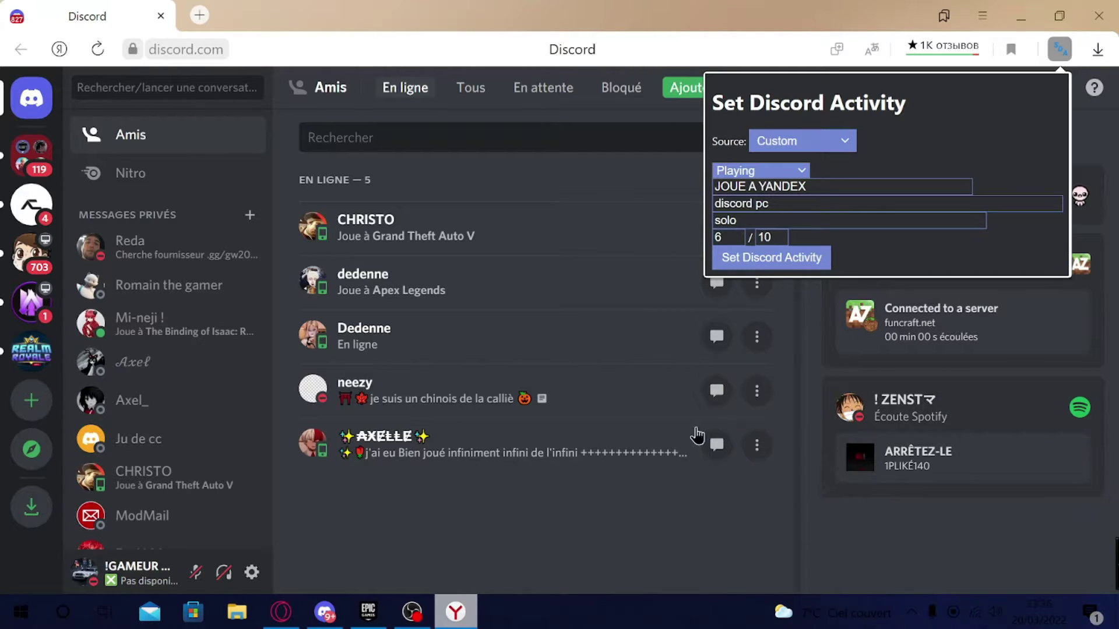
# Close the extension popup and switch to the Discord desktop app to check the server founder's displayed activity
pyautogui.click(844, 532)
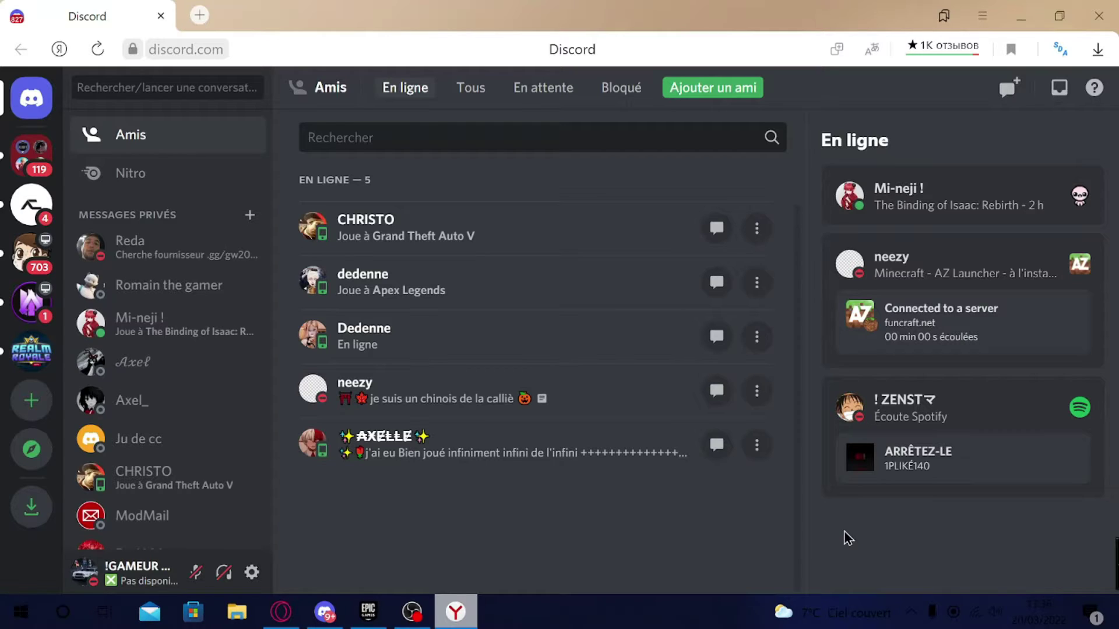
pyautogui.click(325, 611)
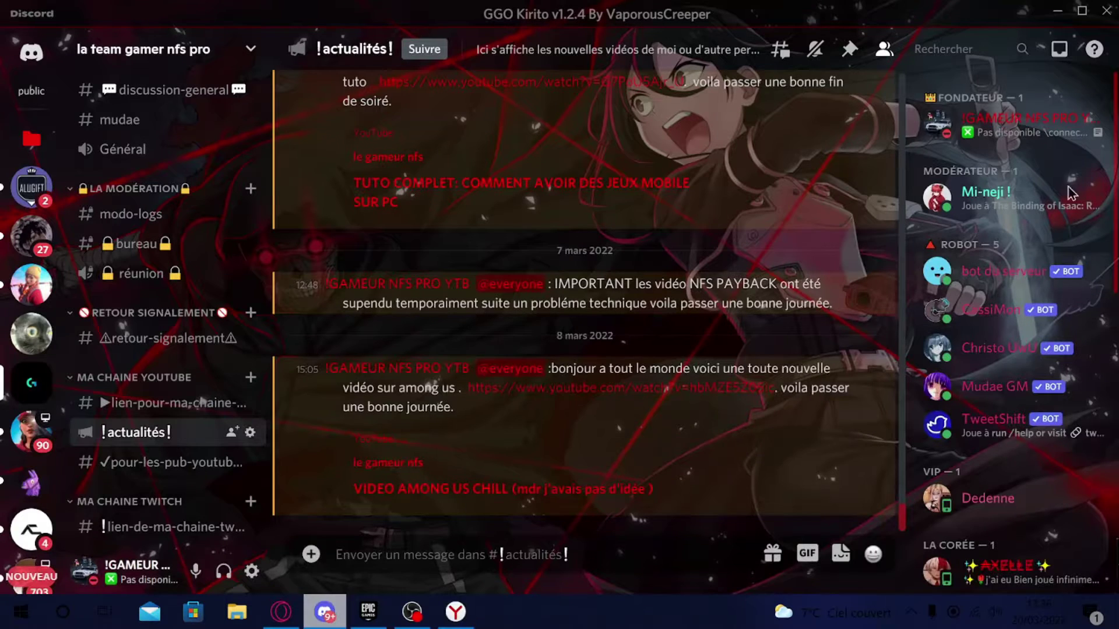
# Open the server founder's profile card to check the displayed playing activity, and close it
pyautogui.click(1011, 124)
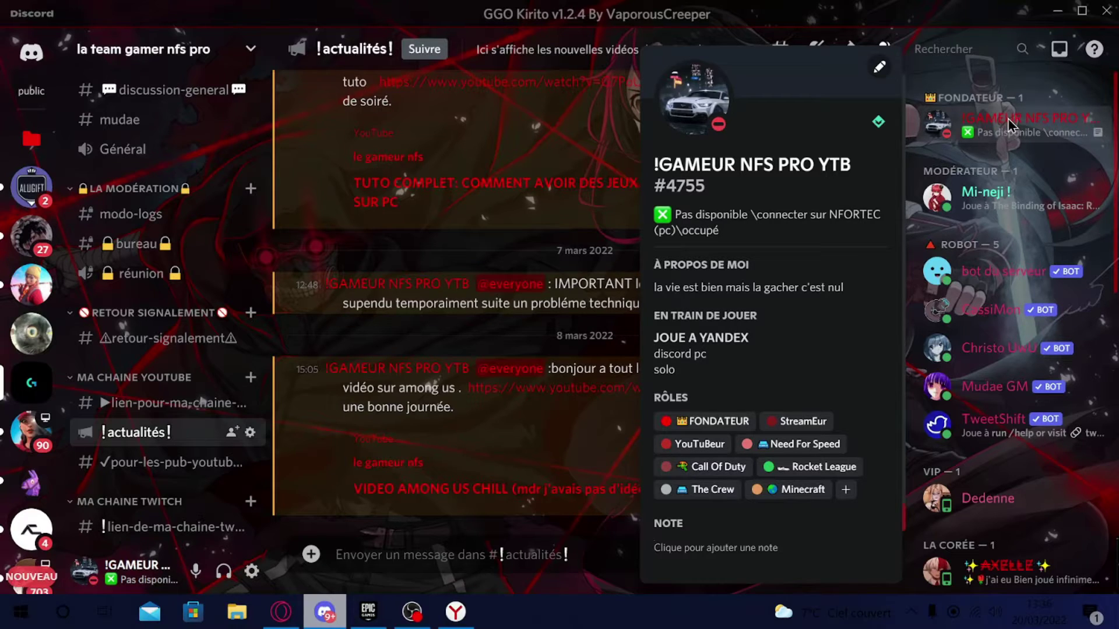
pyautogui.press('Escape')
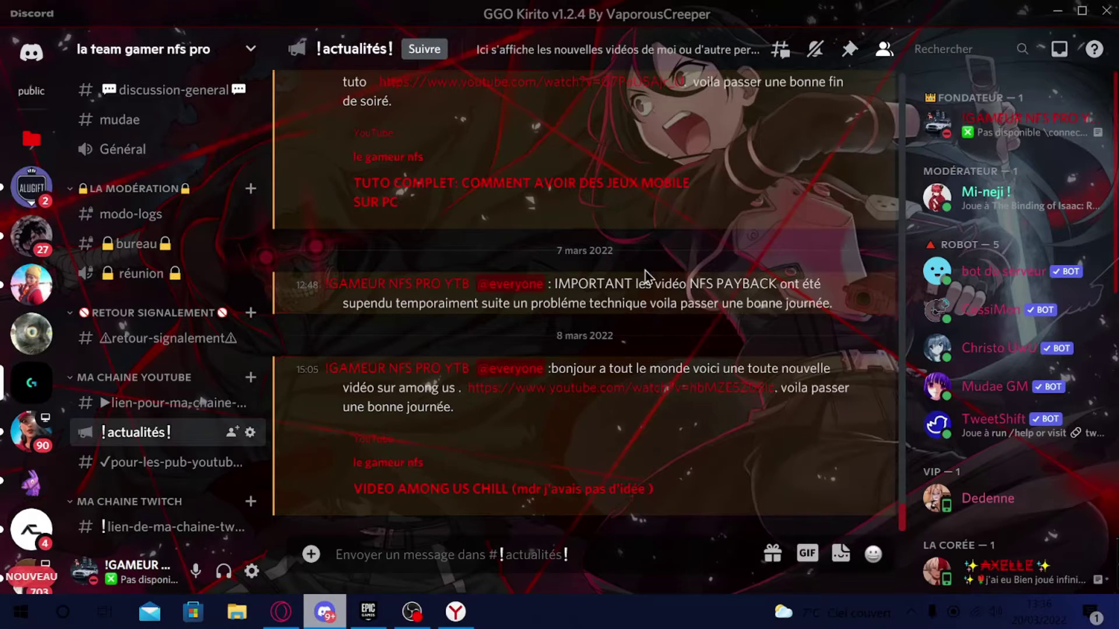
# Turn off showing the current activity as a status message in Discord's activity settings, and check the founder's profile card
pyautogui.click(252, 573)
pyautogui.scroll(-8, 211, 524)
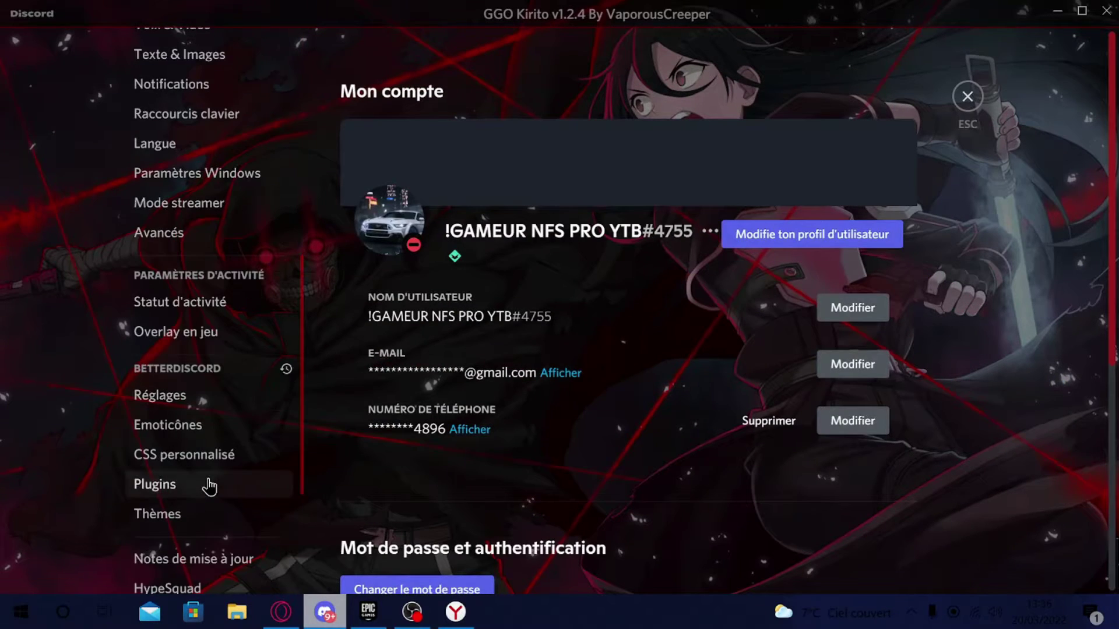
pyautogui.click(207, 302)
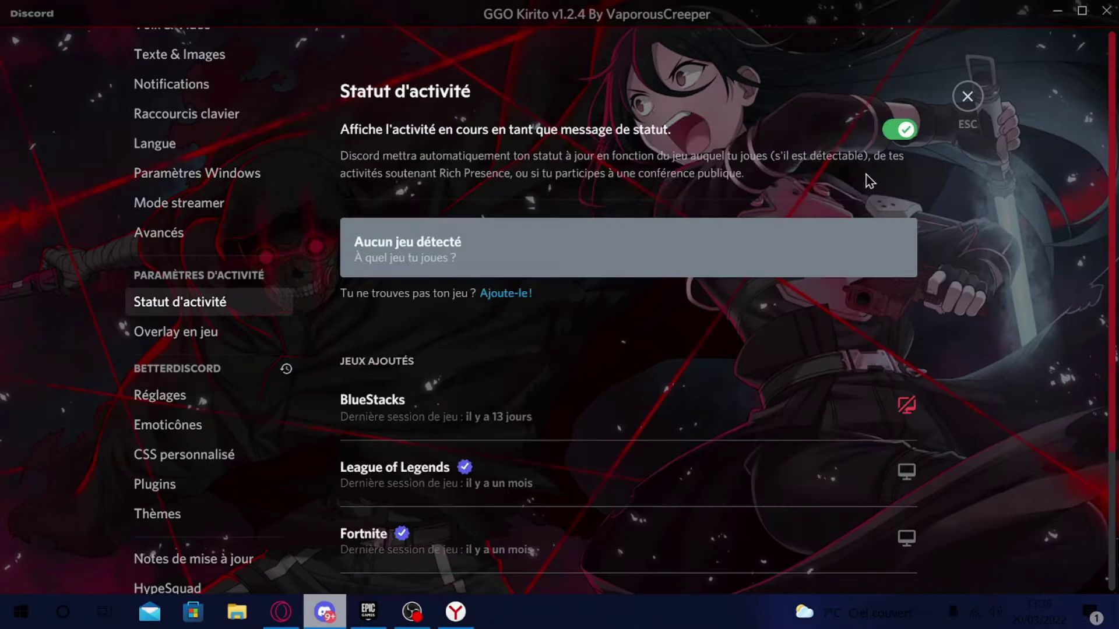
pyautogui.click(900, 130)
pyautogui.click(967, 97)
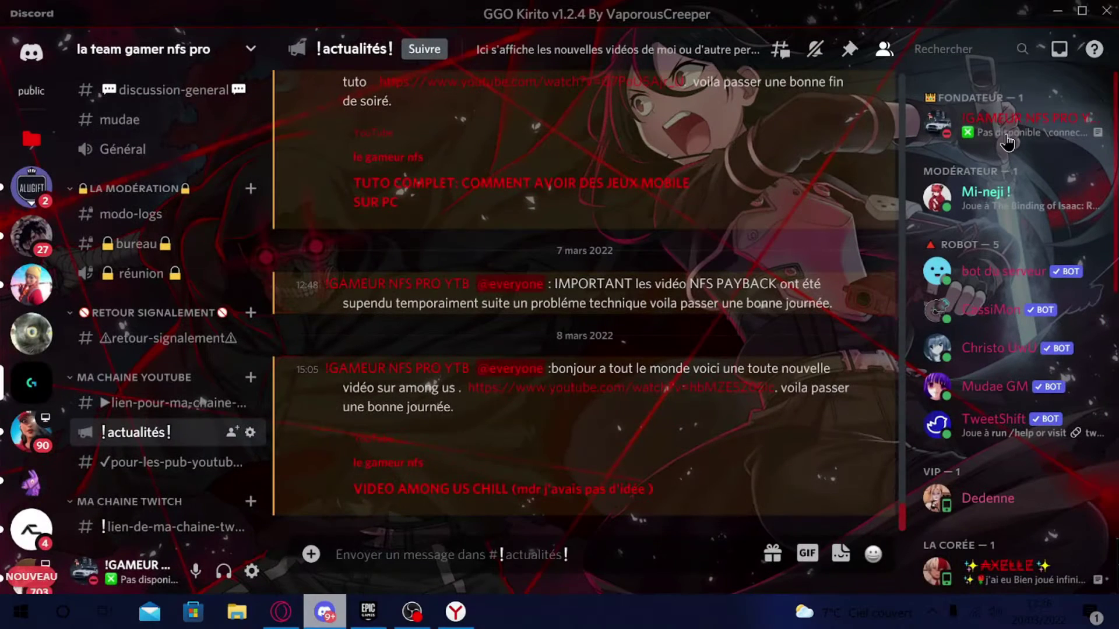
pyautogui.click(1007, 140)
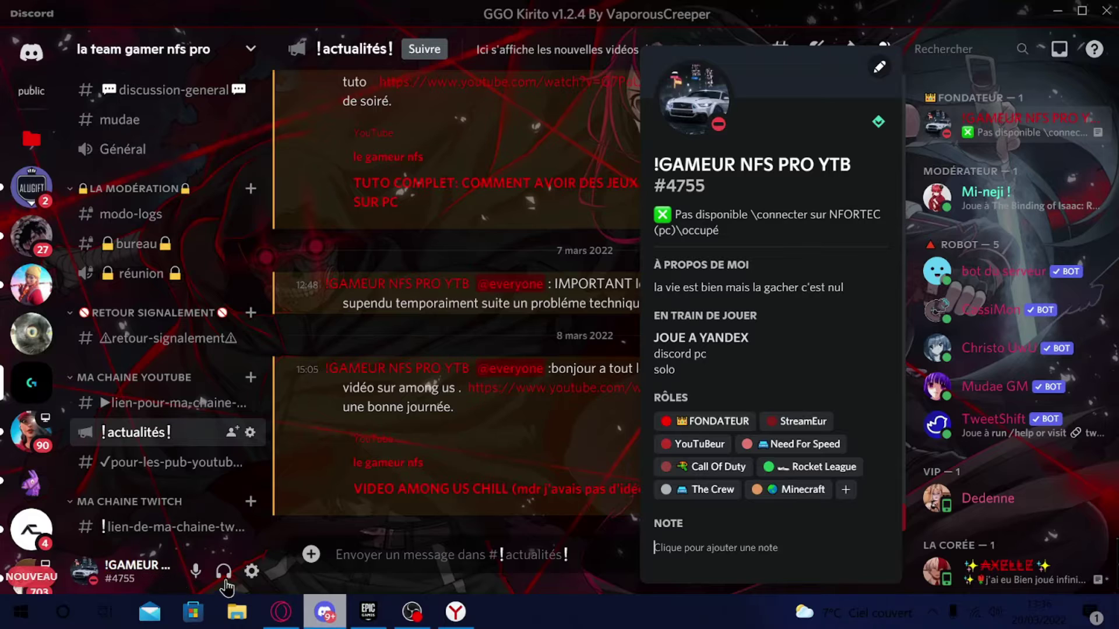
# Turn showing the current activity as a status message back on in Discord's activity status settings
pyautogui.click(251, 571)
pyautogui.scroll(-5, 242, 502)
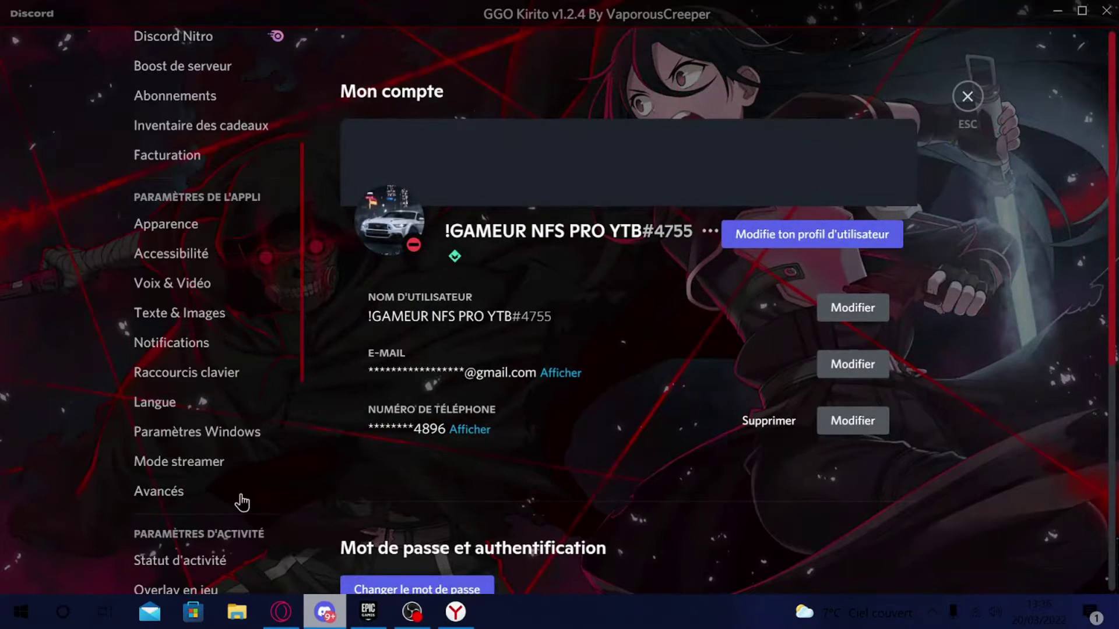
pyautogui.scroll(-3, 241, 502)
pyautogui.click(229, 391)
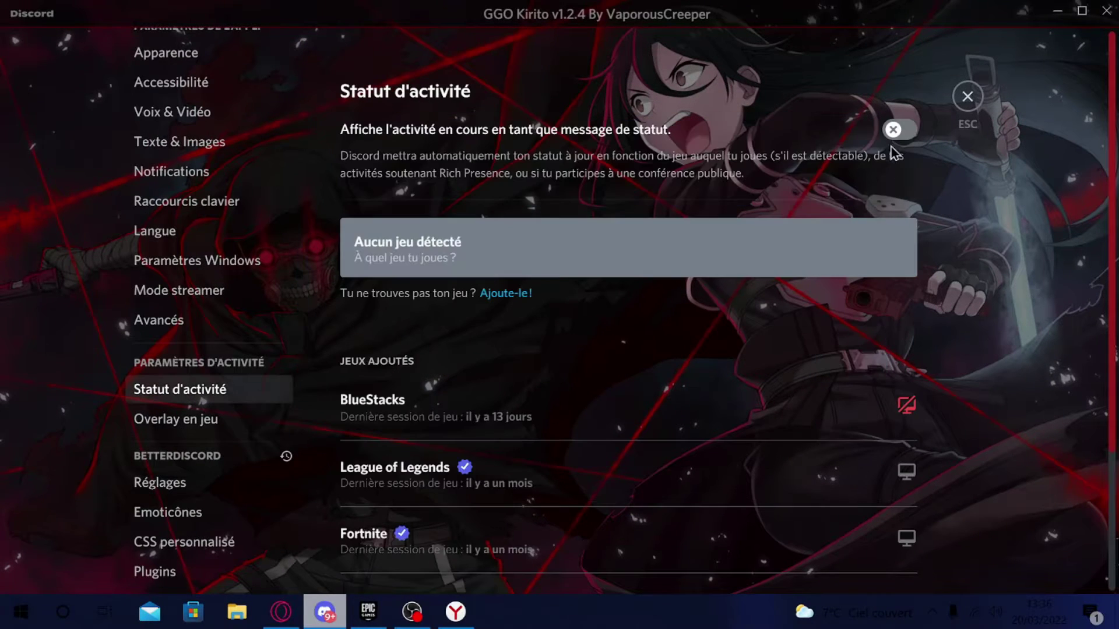
pyautogui.click(897, 130)
pyautogui.click(967, 97)
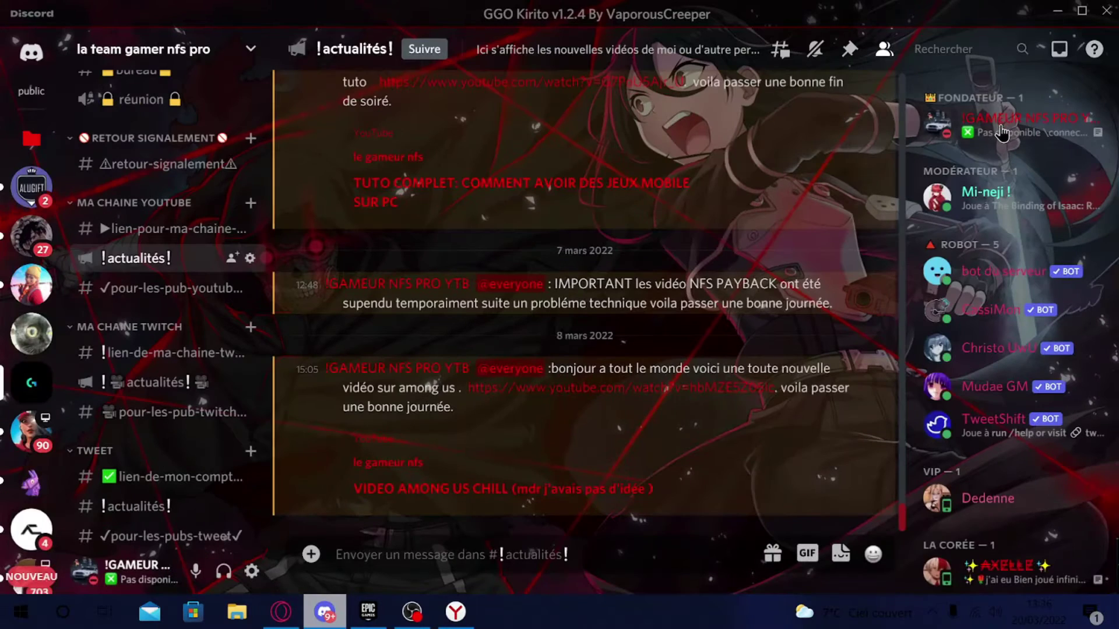
# Open the founder's full profile, review its activity and user information, and close it
pyautogui.click(1001, 133)
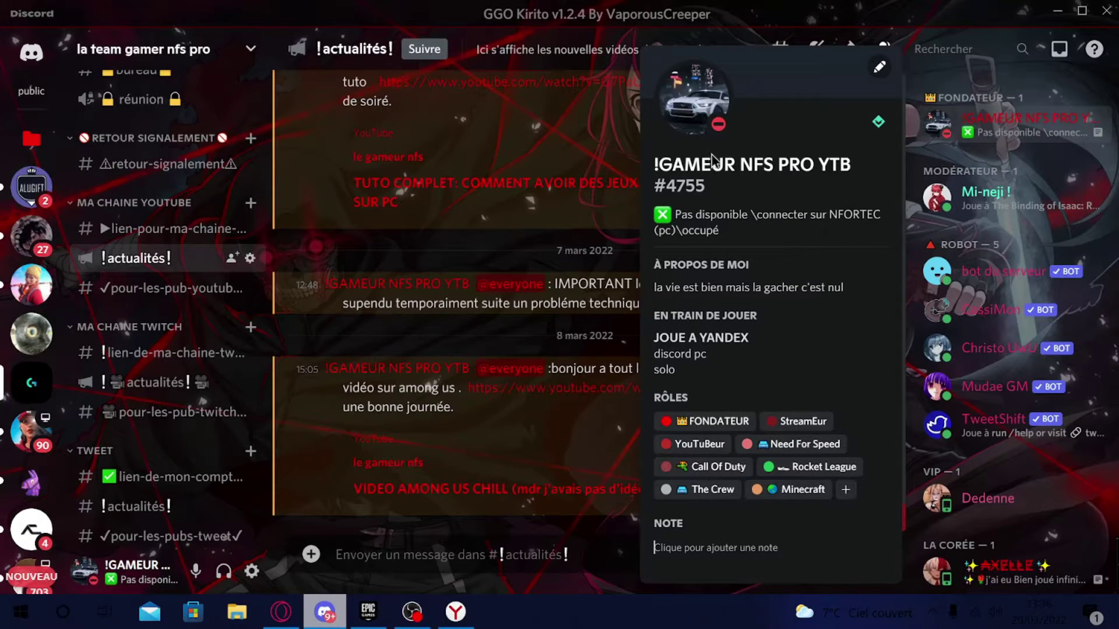
pyautogui.click(695, 116)
pyautogui.click(434, 314)
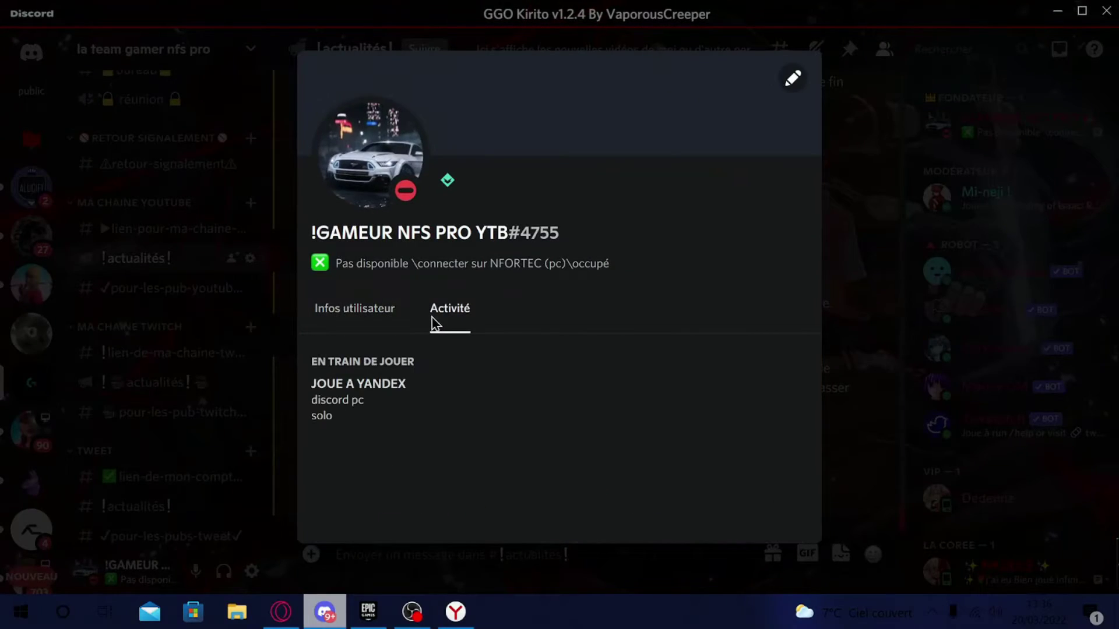
pyautogui.click(384, 308)
pyautogui.click(1108, 305)
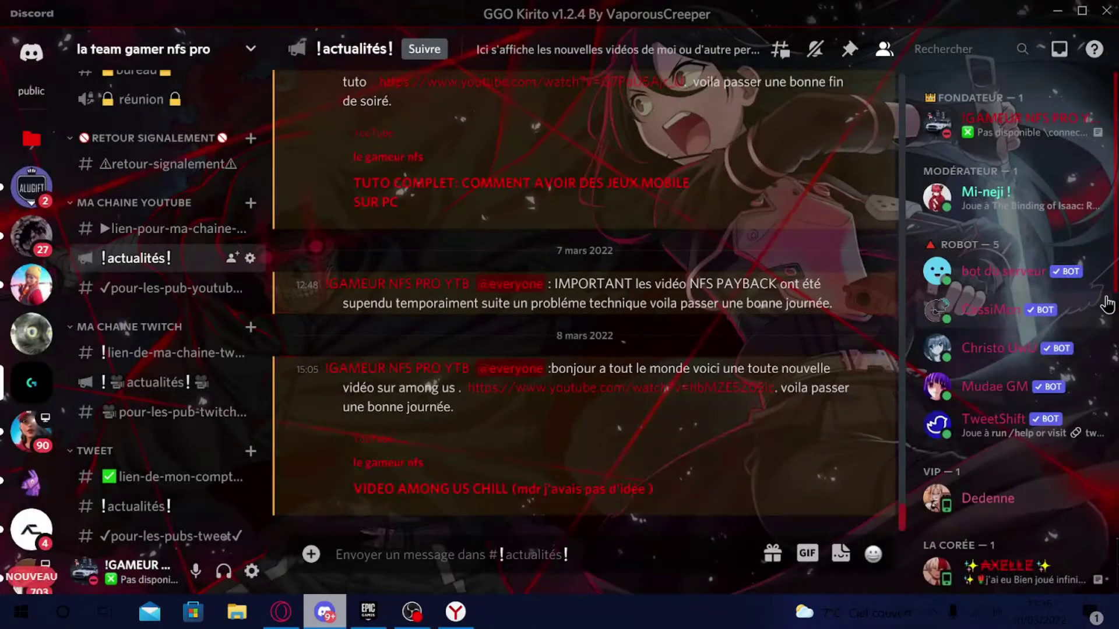
pyautogui.click(1071, 587)
pyautogui.click(1071, 587)
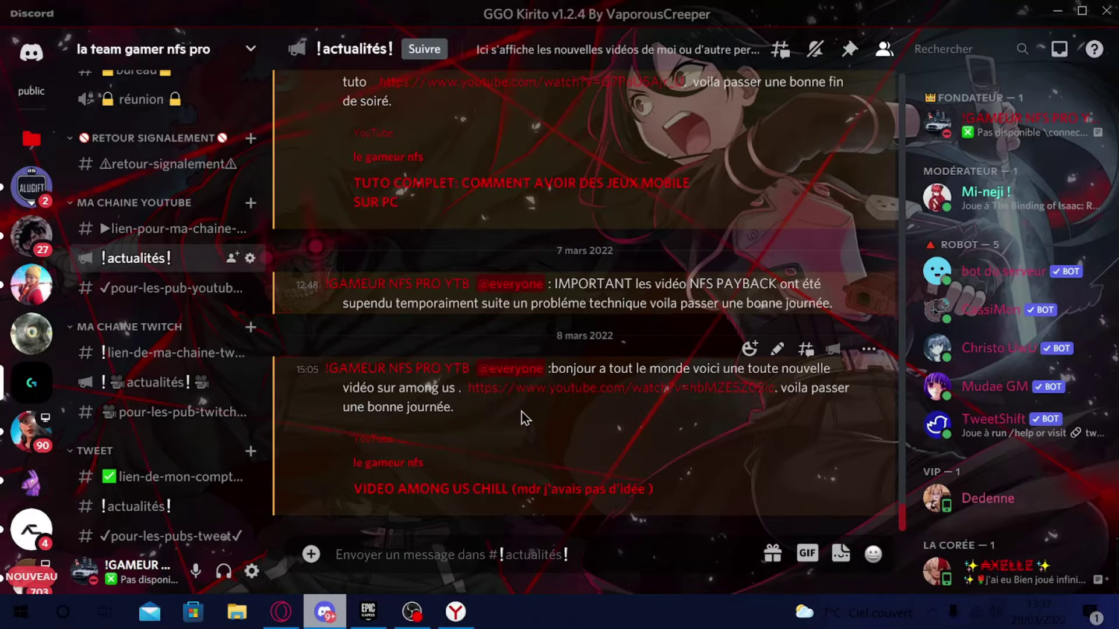
# Switch to Yandex Browser and back to the Discord desktop app to check the activity on the founder's profile card
pyautogui.click(455, 611)
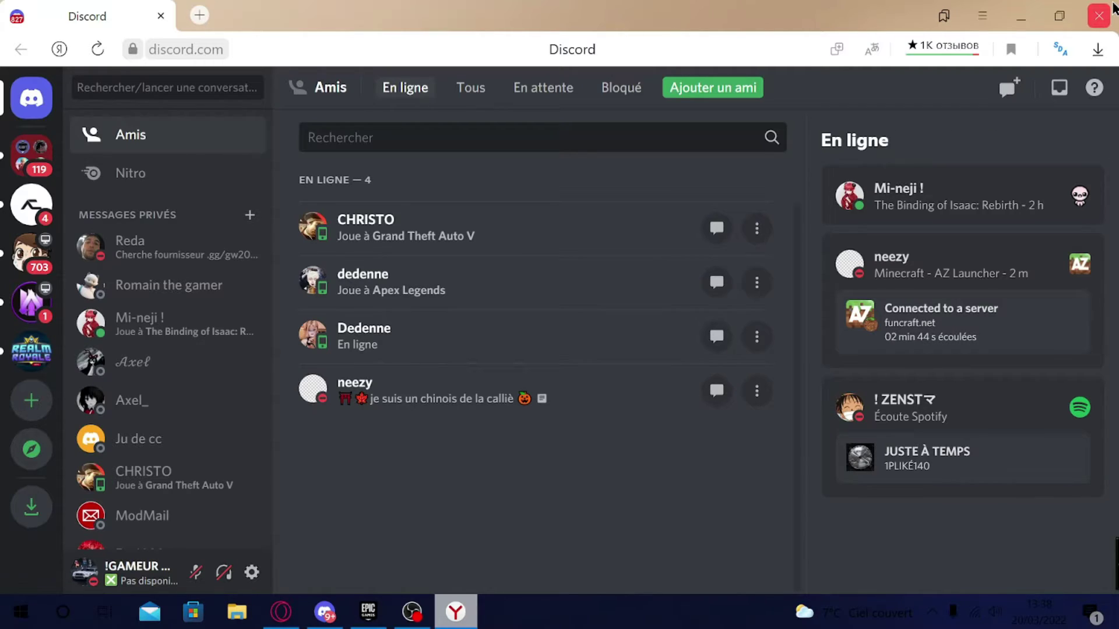
pyautogui.click(325, 612)
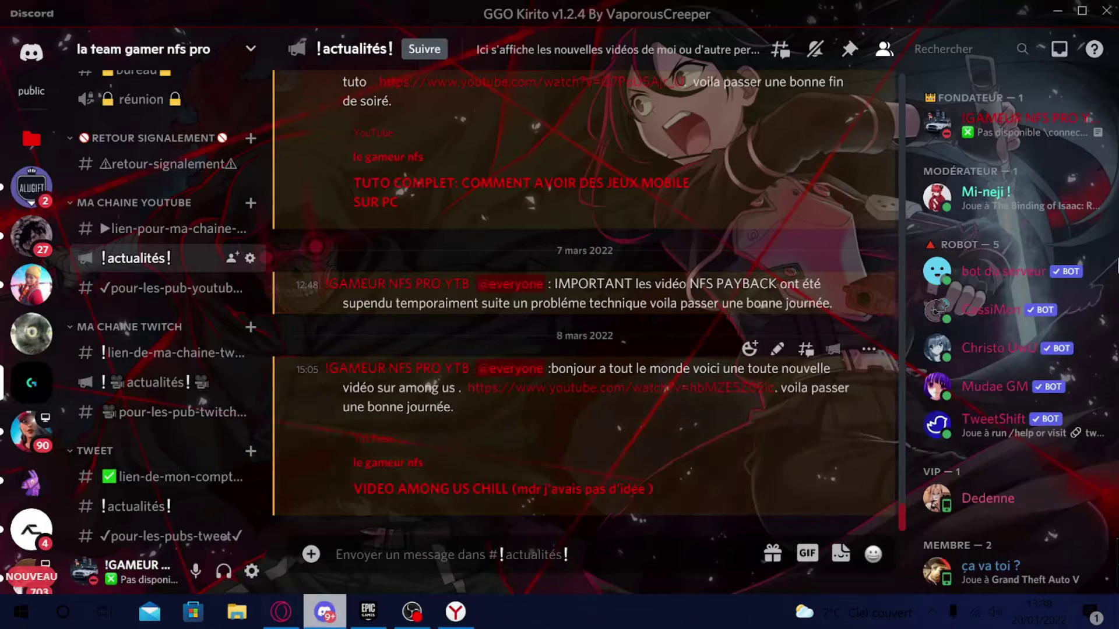
pyautogui.click(1021, 137)
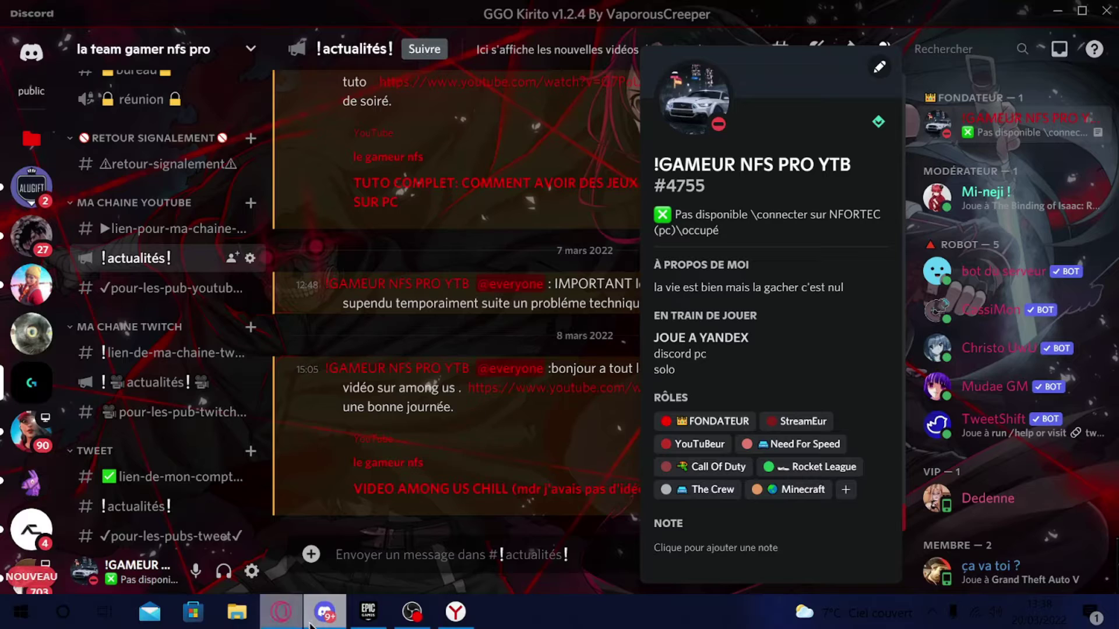
# Return to Yandex Browser and set the activity type to Streaming in the Set Discord Activity extension
pyautogui.click(455, 612)
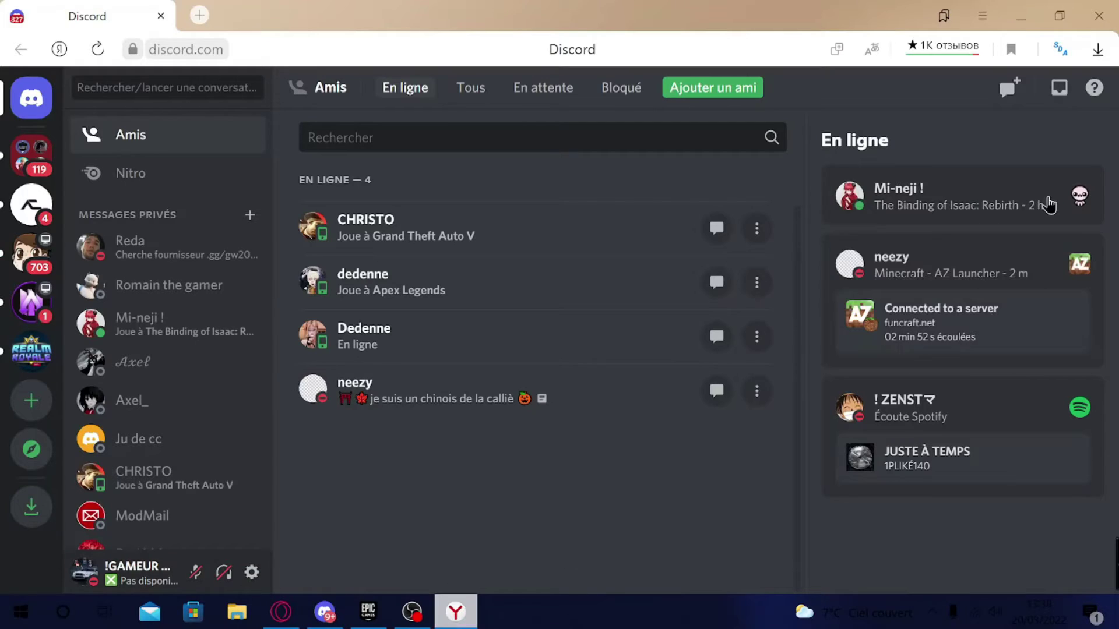
pyautogui.click(1060, 51)
pyautogui.click(789, 171)
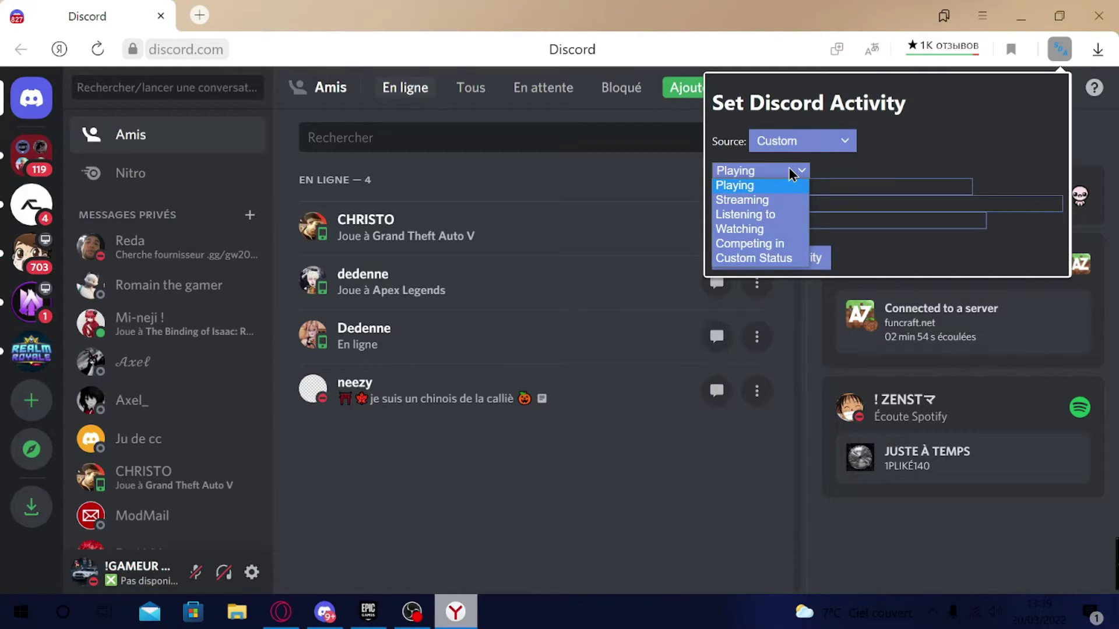
pyautogui.click(781, 200)
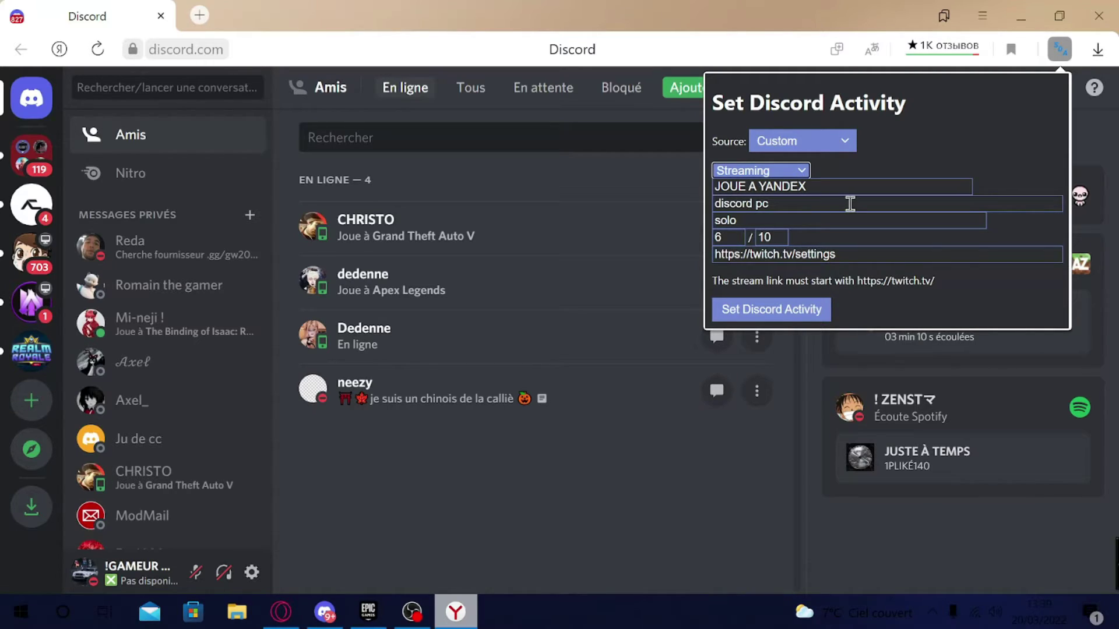
# Replace the activity name with "STREME"
pyautogui.click(831, 185)
pyautogui.press('BackSpace')
pyautogui.press('BackSpace')
pyautogui.press('BackSpace')
pyautogui.press('BackSpace')
pyautogui.press('BackSpace')
pyautogui.press('BackSpace')
pyautogui.press('BackSpace')
pyautogui.press('BackSpace')
pyautogui.press('BackSpace')
pyautogui.press('BackSpace')
pyautogui.press('BackSpace')
pyautogui.press('BackSpace')
pyautogui.press('BackSpace')
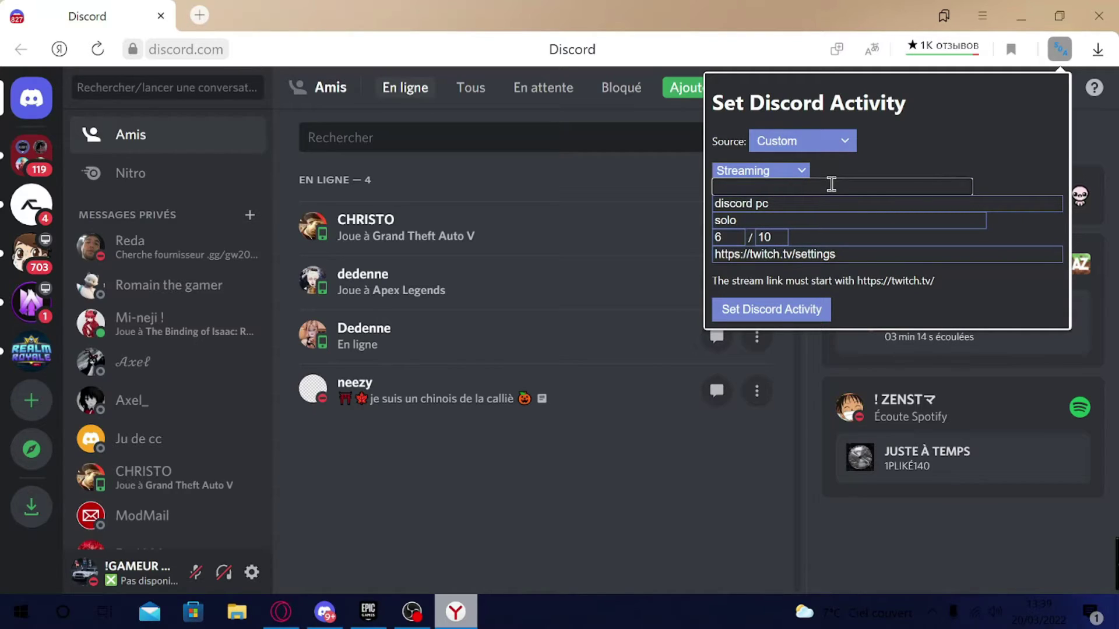
pyautogui.write('STREME')
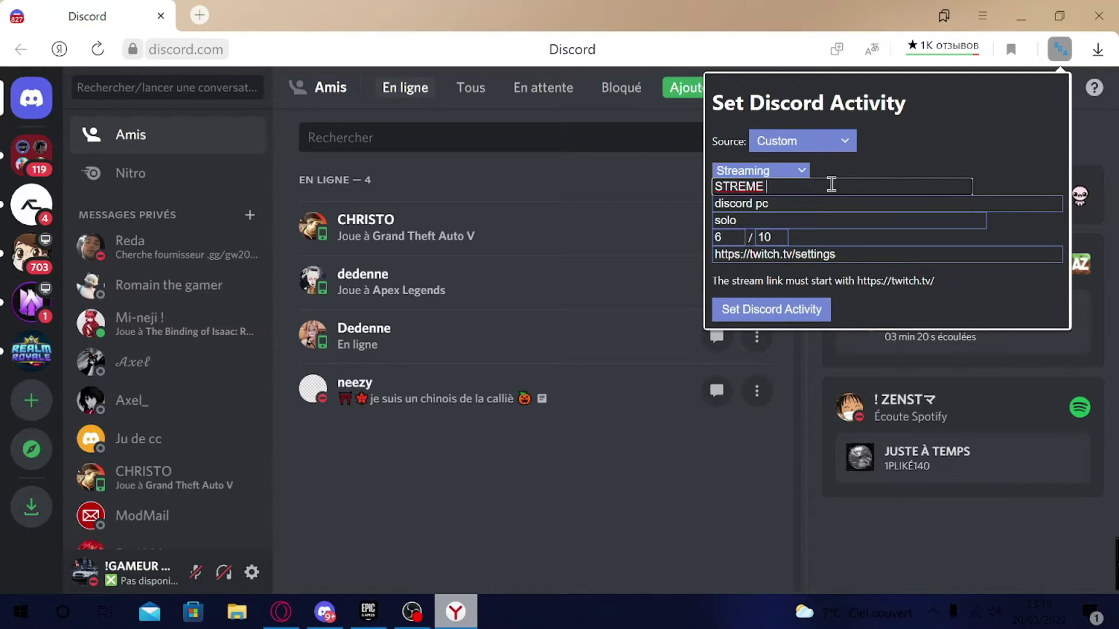
# Change the streaming activity's name to "LIVE YOUTUBE TUTO"
pyautogui.press('BackSpace')
pyautogui.press('BackSpace')
pyautogui.press('BackSpace')
pyautogui.press('BackSpace')
pyautogui.press('BackSpace')
pyautogui.press('BackSpace')
pyautogui.press('BackSpace')
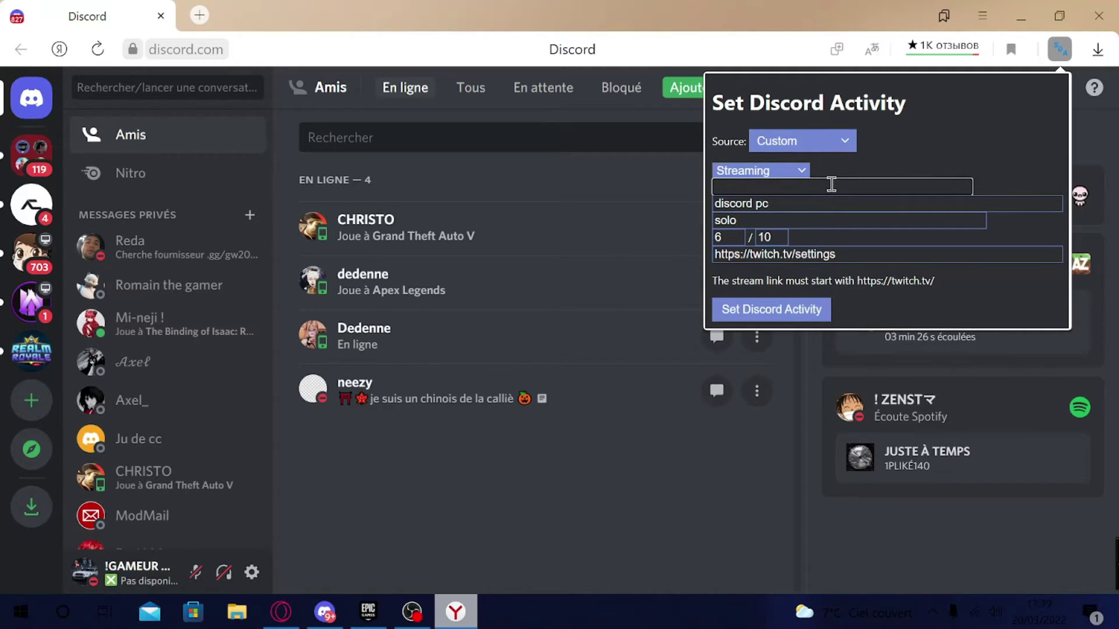
pyautogui.write('LIVE TUTO')
pyautogui.hotkey('ctrl', 'BackSpace')
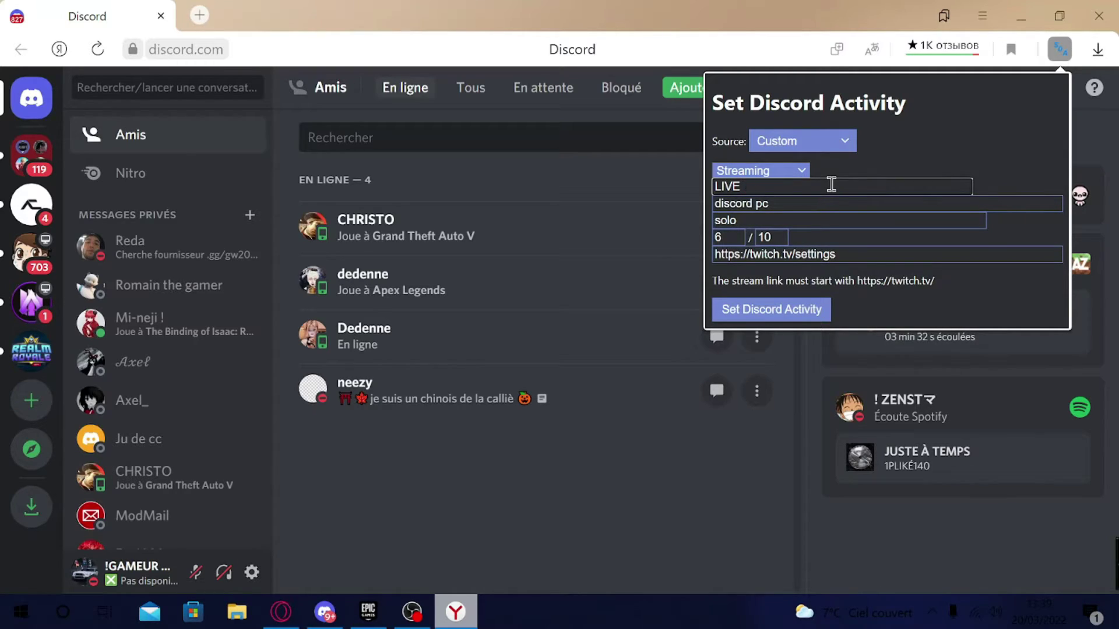
pyautogui.write('YOUTUBE ')
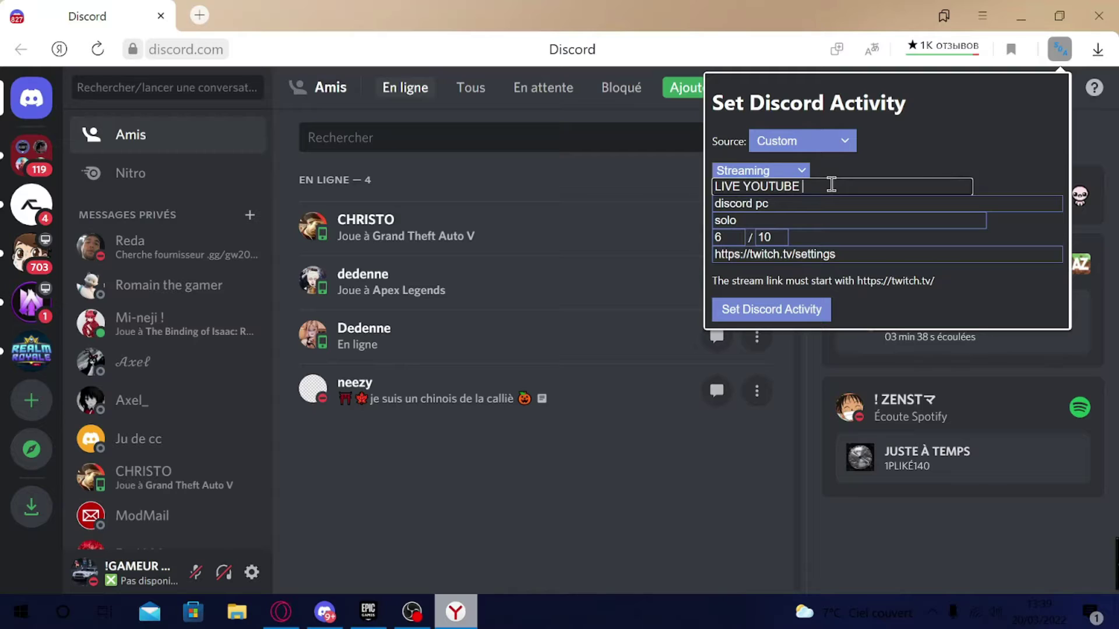
pyautogui.write('TUTO')
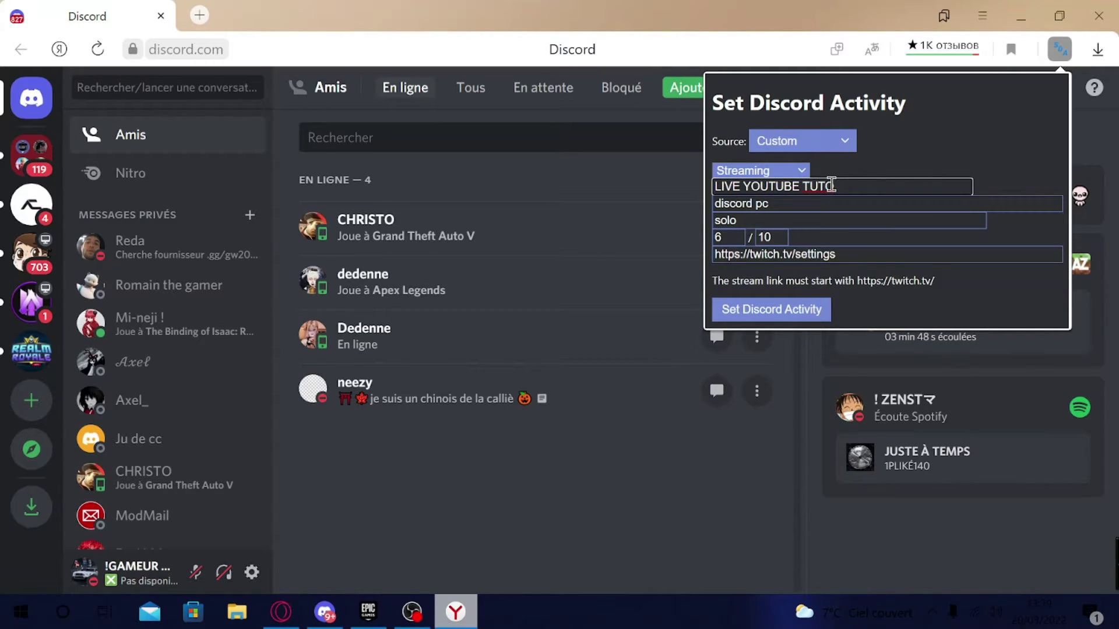
# Clear the details and state of the "LIVE YOUTUBE TUTO" activity
pyautogui.moveTo(816, 205); pyautogui.dragTo(721, 205)
pyautogui.press('BackSpace')
pyautogui.press('BackSpace')
pyautogui.doubleClick(764, 220)
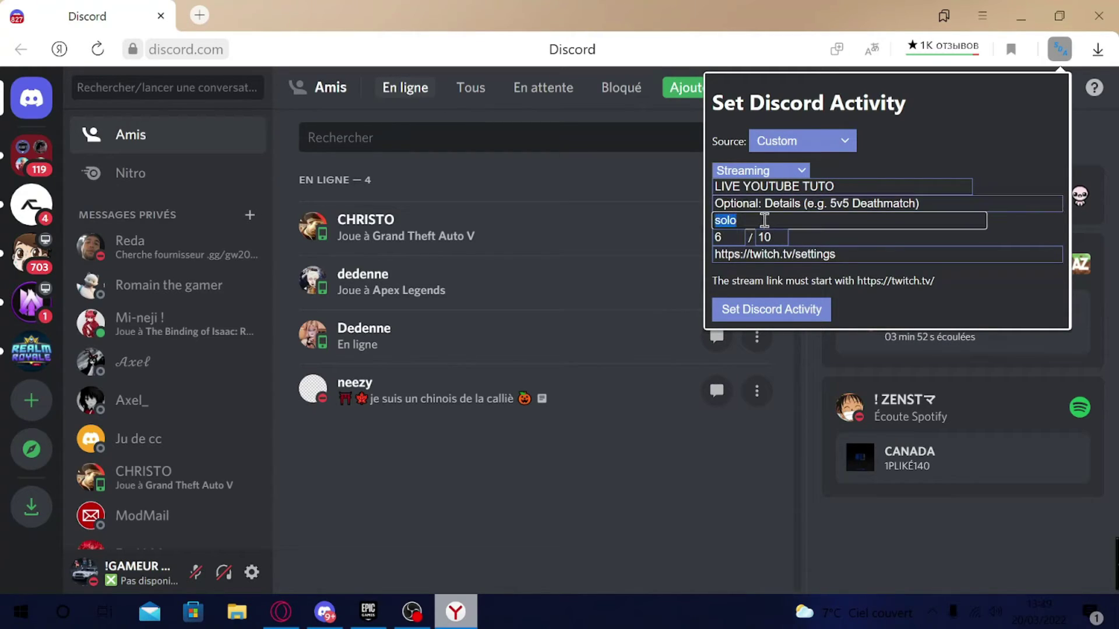
pyautogui.press('BackSpace')
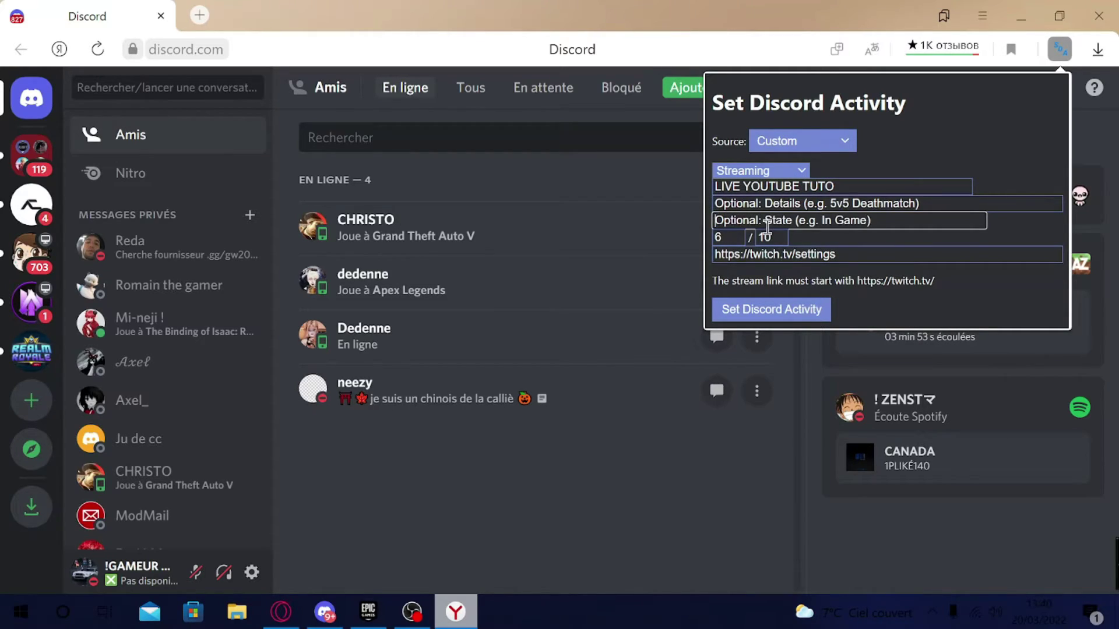
# Set the system headphones volume to 94 and bring Yandex Browser back to the front
pyautogui.click(996, 613)
pyautogui.scroll(13, 998, 571)
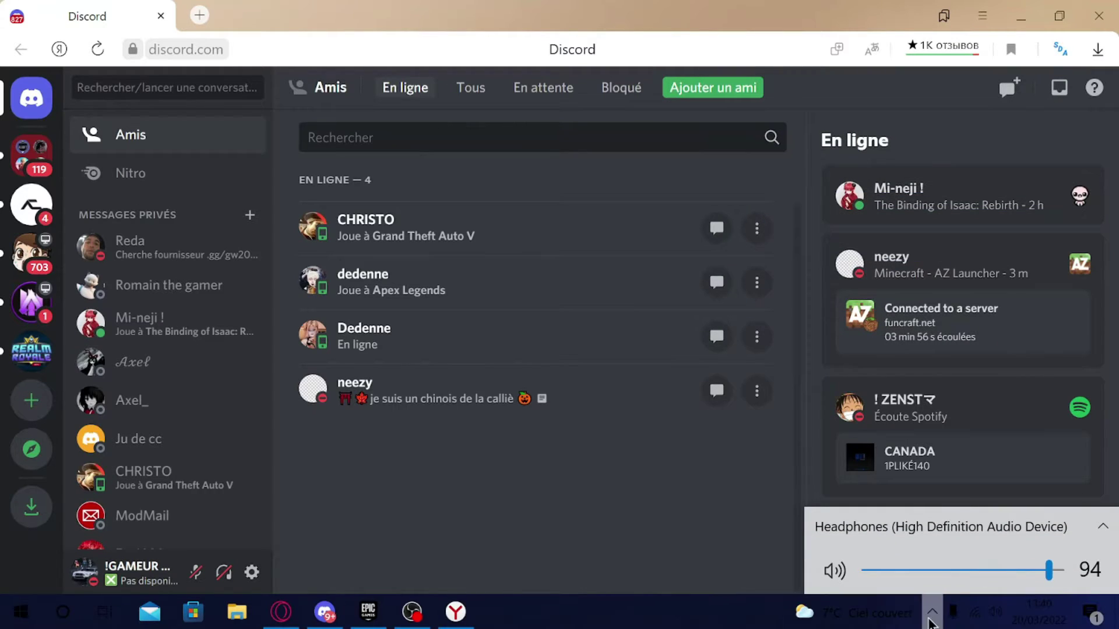
pyautogui.click(412, 612)
pyautogui.click(452, 617)
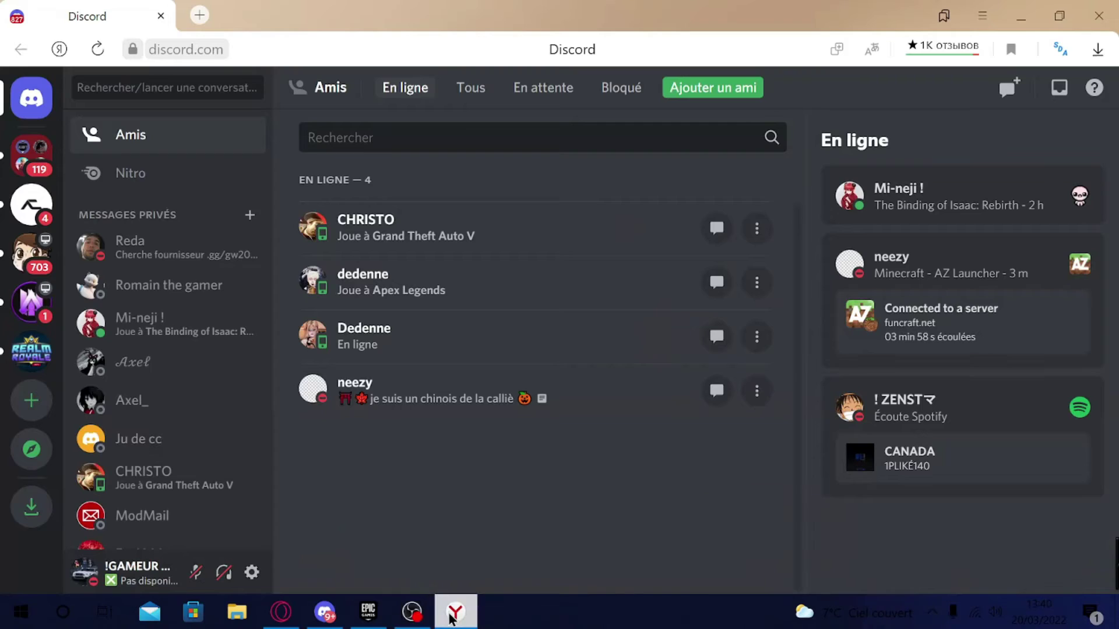
# In the Set Discord Activity extension, set the activity type to Streaming and the activity name to "LIVE YOUTUBE"
pyautogui.click(1059, 49)
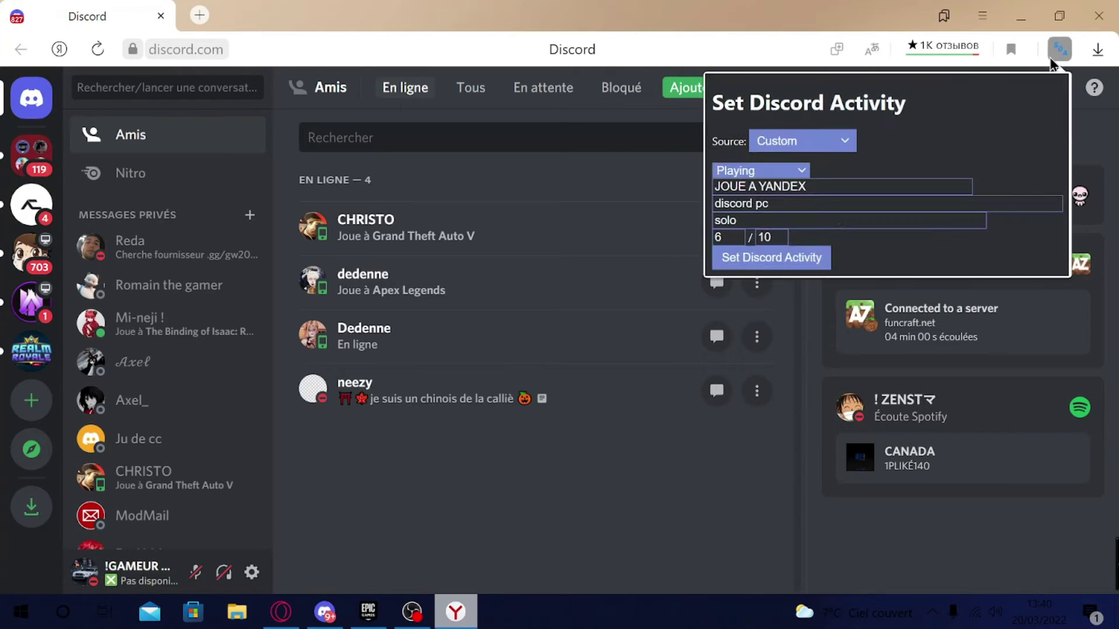
pyautogui.click(793, 182)
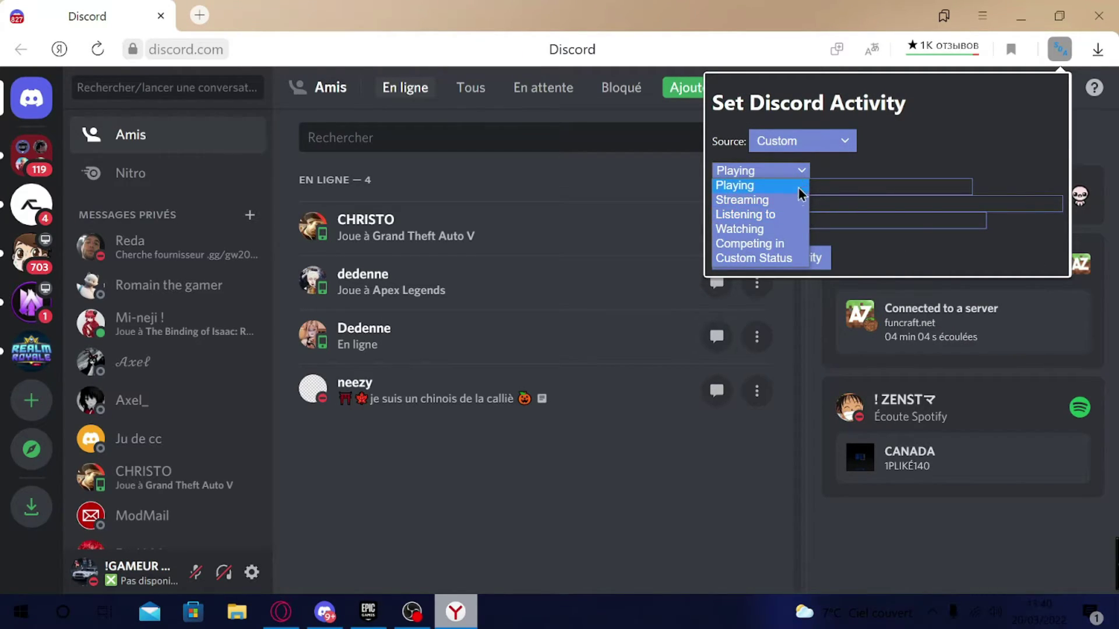
pyautogui.click(796, 205)
pyautogui.moveTo(799, 186); pyautogui.dragTo(708, 199)
pyautogui.doubleClick(810, 190)
pyautogui.moveTo(810, 190); pyautogui.dragTo(724, 193)
pyautogui.press('BackSpace')
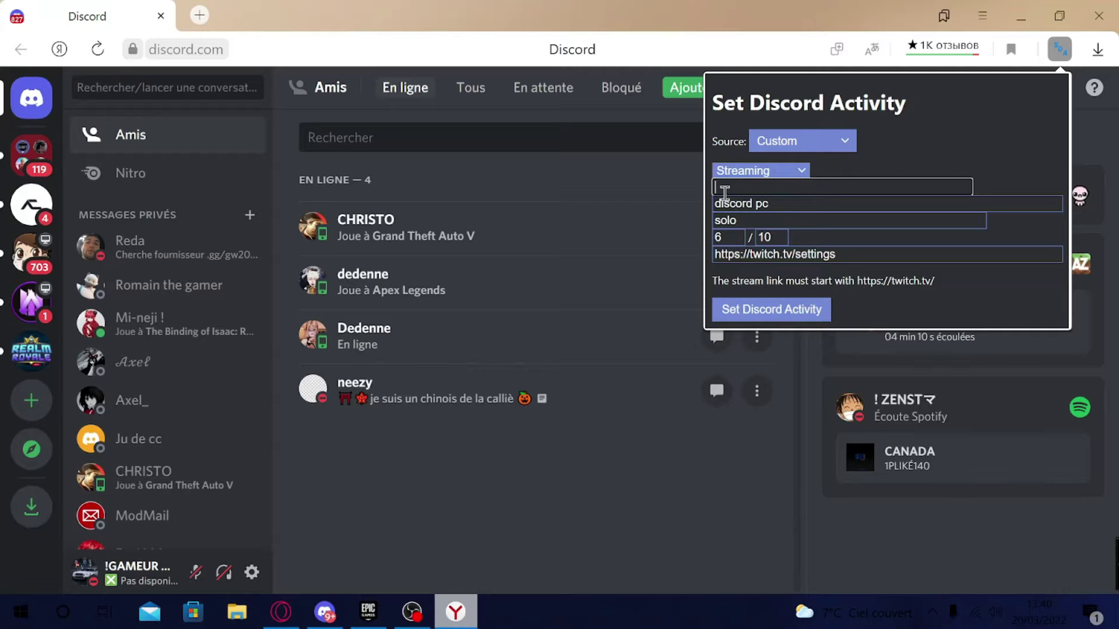
pyautogui.write('LIVE YOUTUBE')
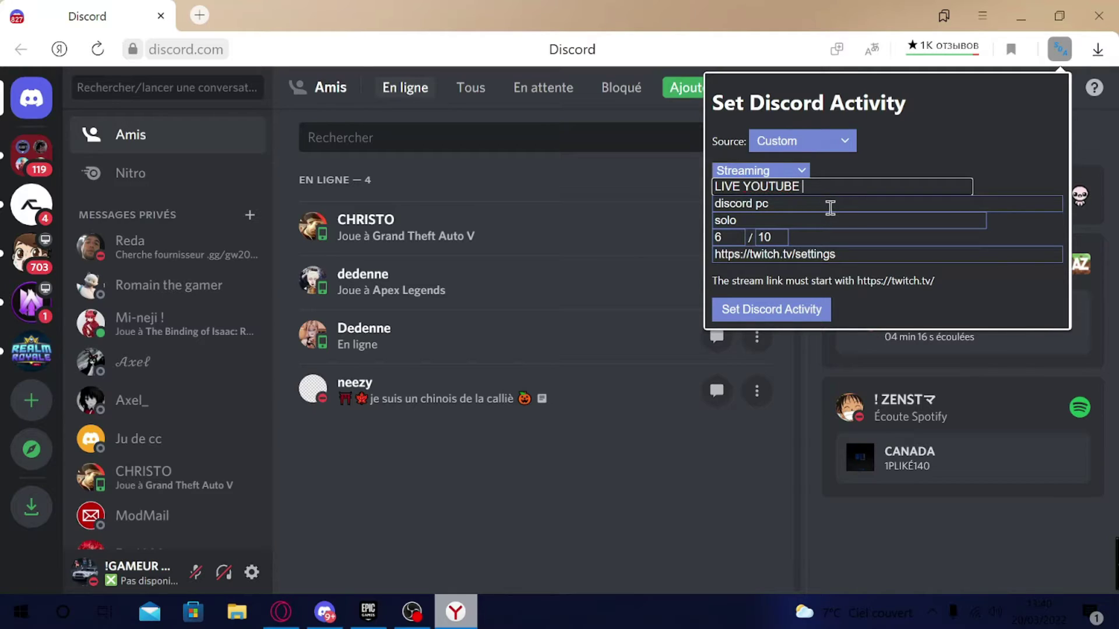
# Clear the optional details and state of the "LIVE YOUTUBE" streaming activity
pyautogui.click(825, 205)
pyautogui.moveTo(825, 205); pyautogui.dragTo(709, 204)
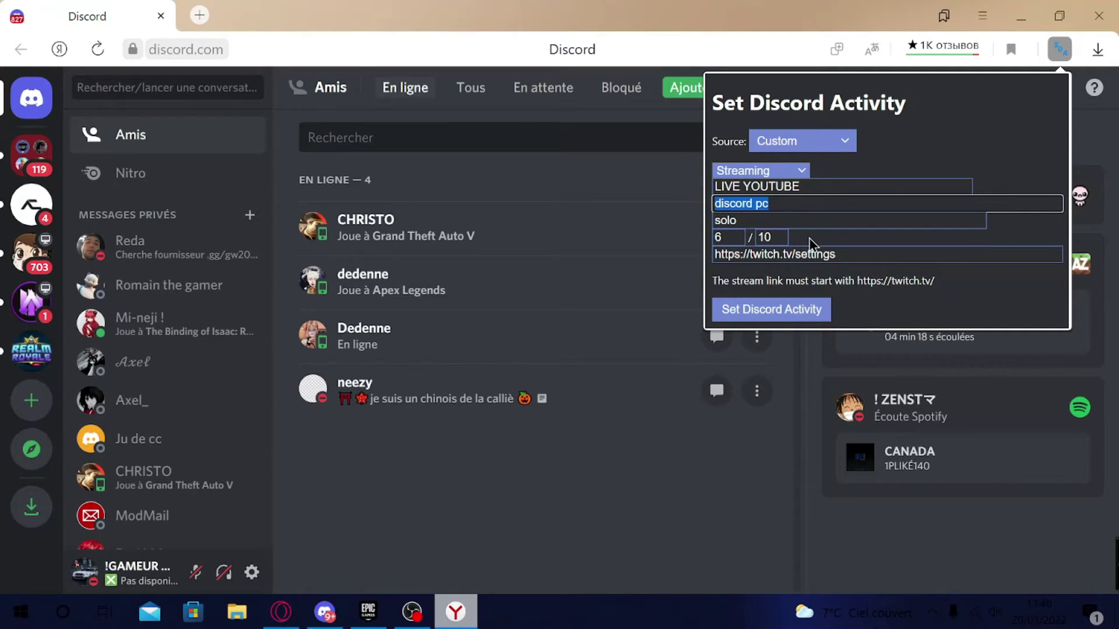
pyautogui.press('BackSpace')
pyautogui.press('Tab')
pyautogui.press('BackSpace')
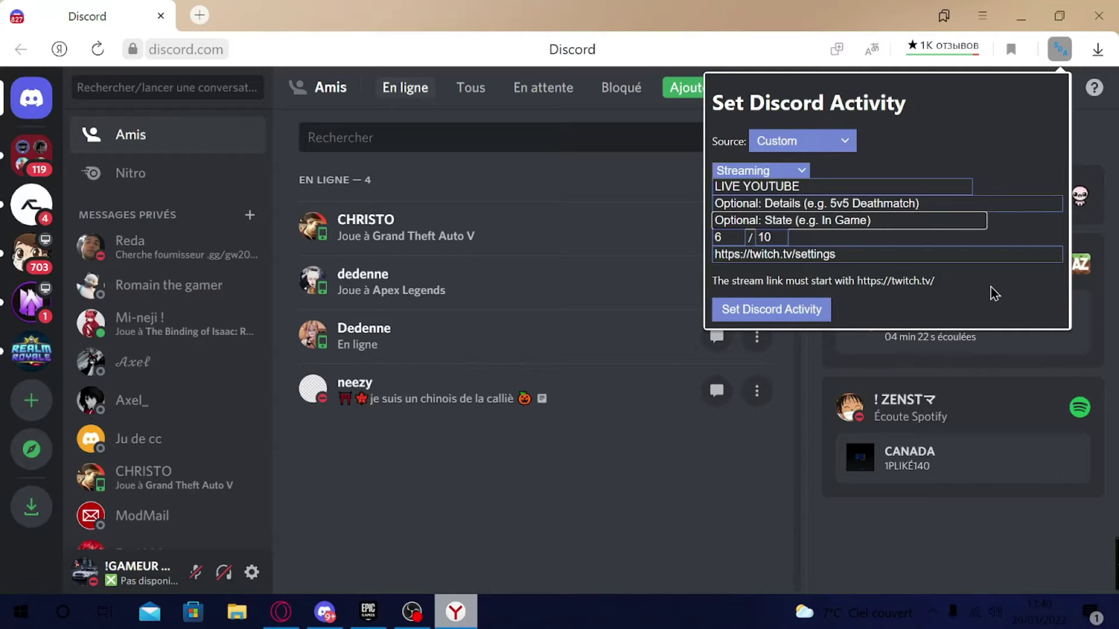
# Check the streaming activity on the profile in the Discord app and return to Yandex Browser
pyautogui.press('Tab')
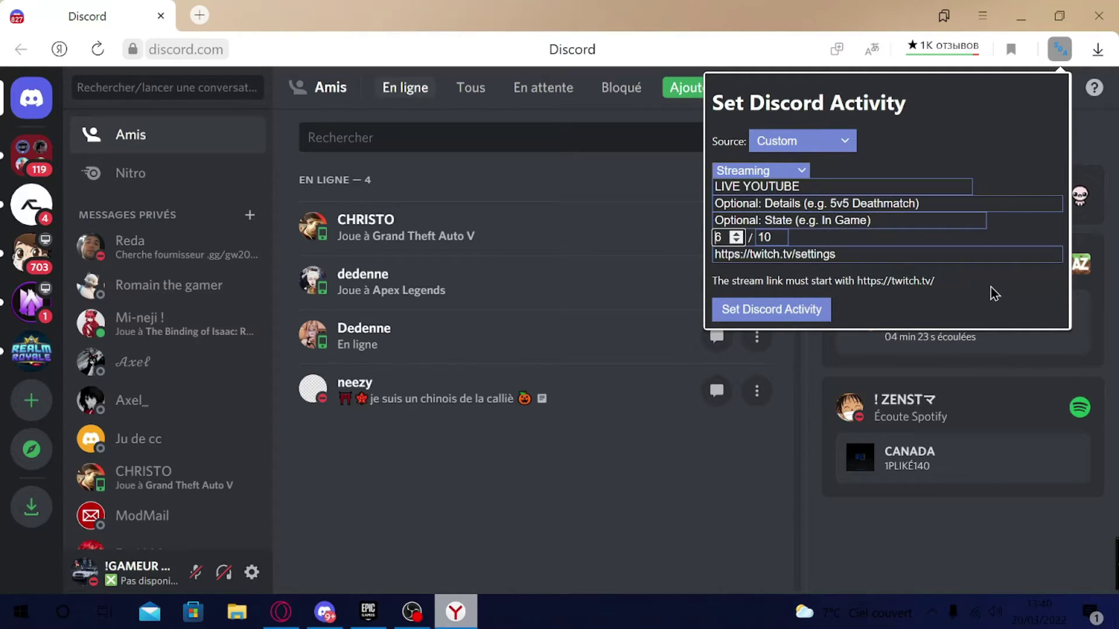
pyautogui.click(834, 254)
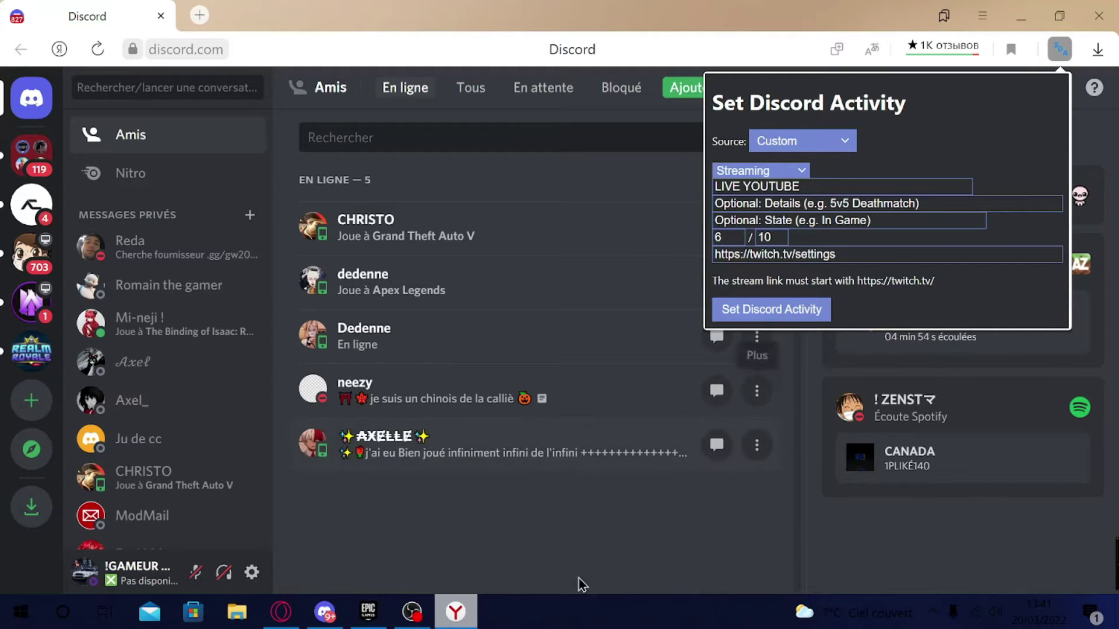
pyautogui.click(325, 612)
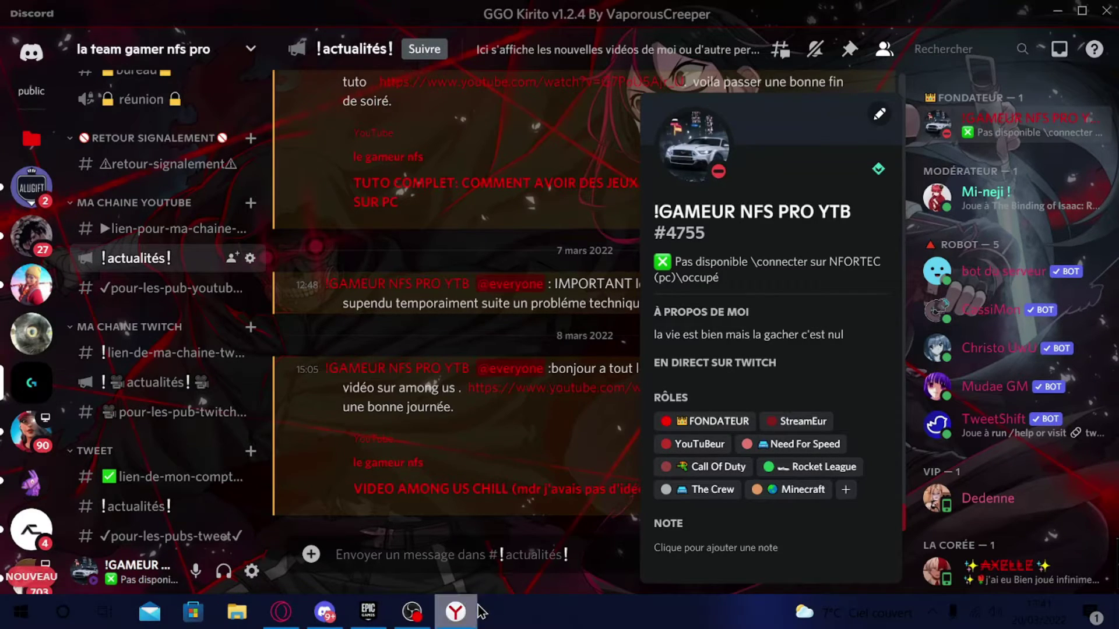
pyautogui.click(456, 611)
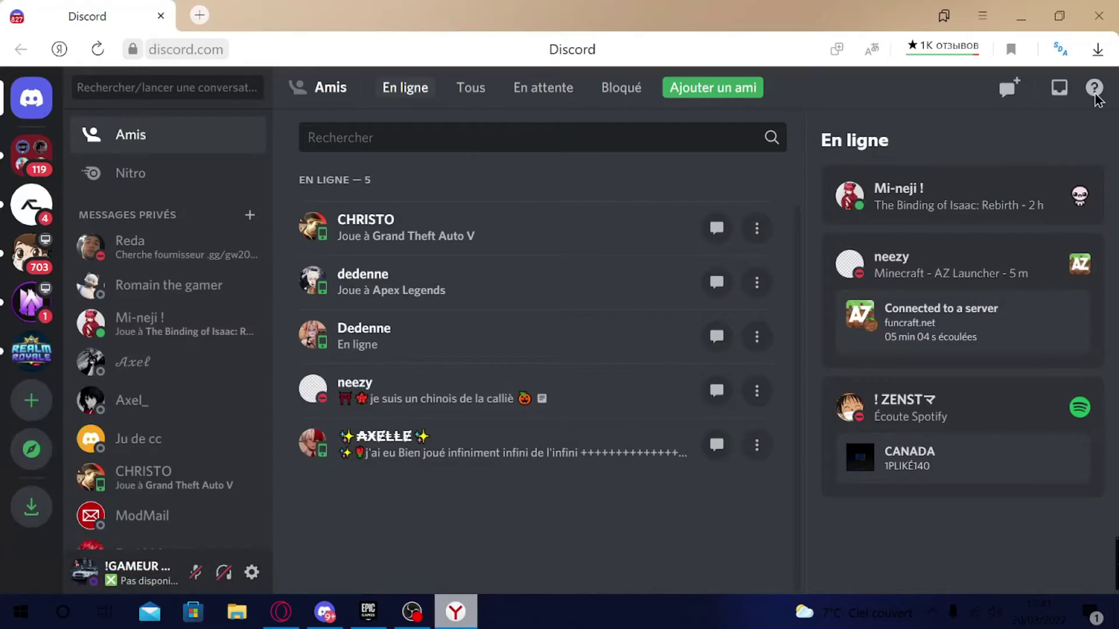
# Try YouTube as the source in the Set Discord Activity extension, and switch the source back to Custom
pyautogui.click(1060, 49)
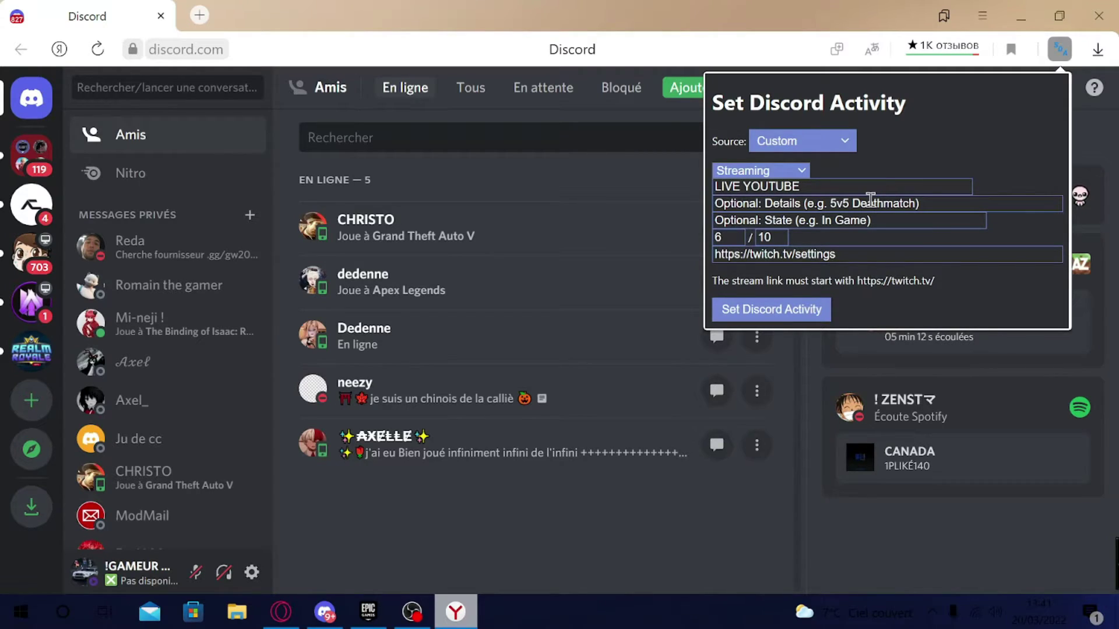
pyautogui.click(778, 175)
pyautogui.click(777, 175)
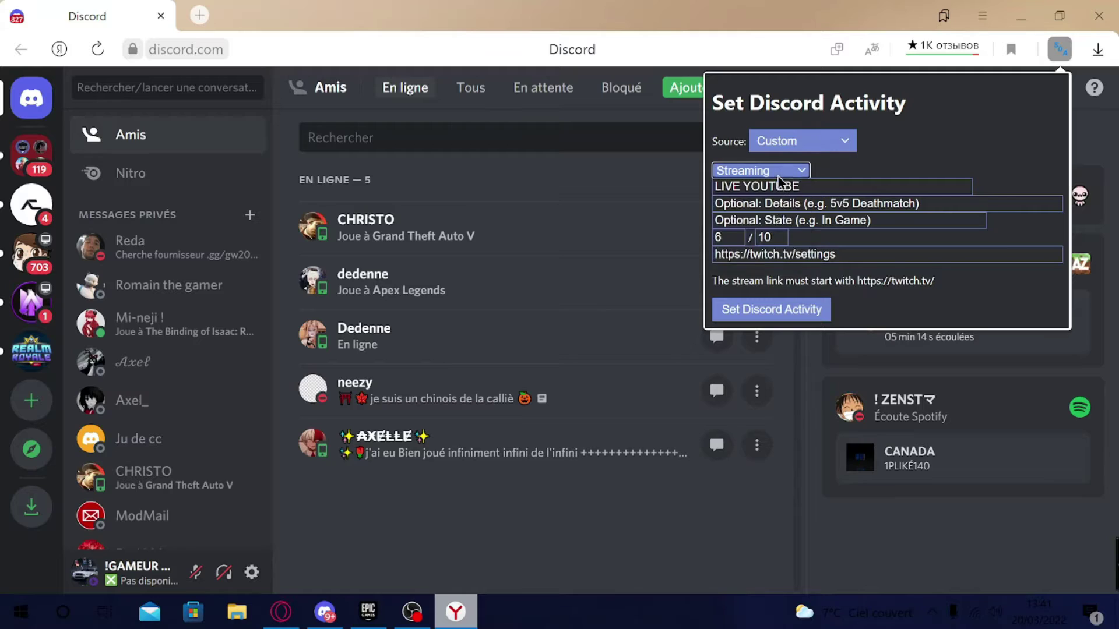
pyautogui.click(802, 141)
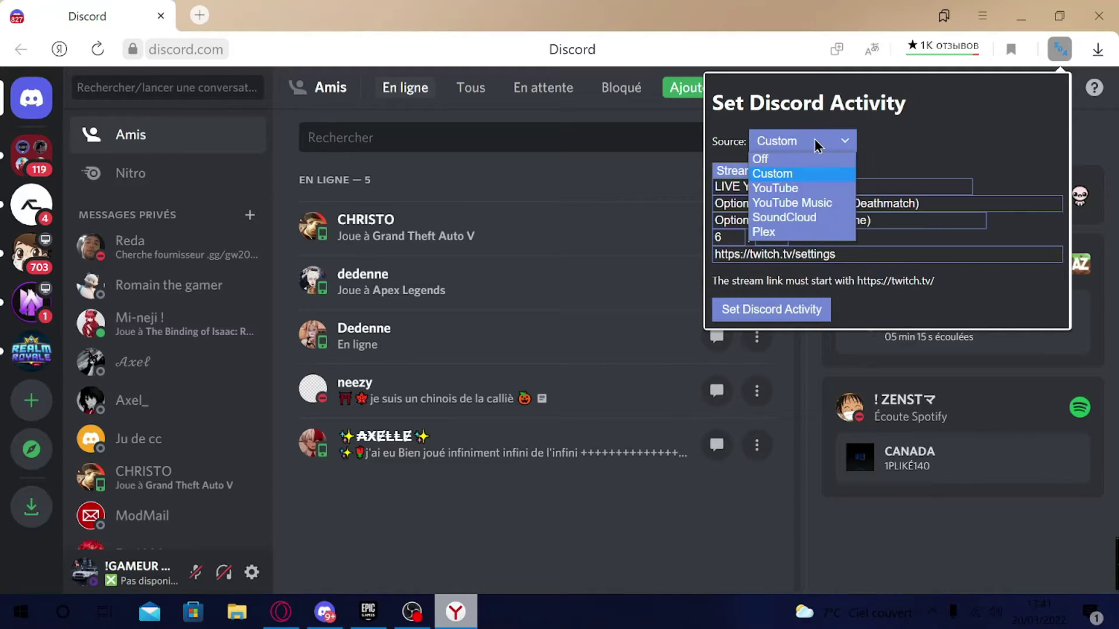
pyautogui.click(803, 189)
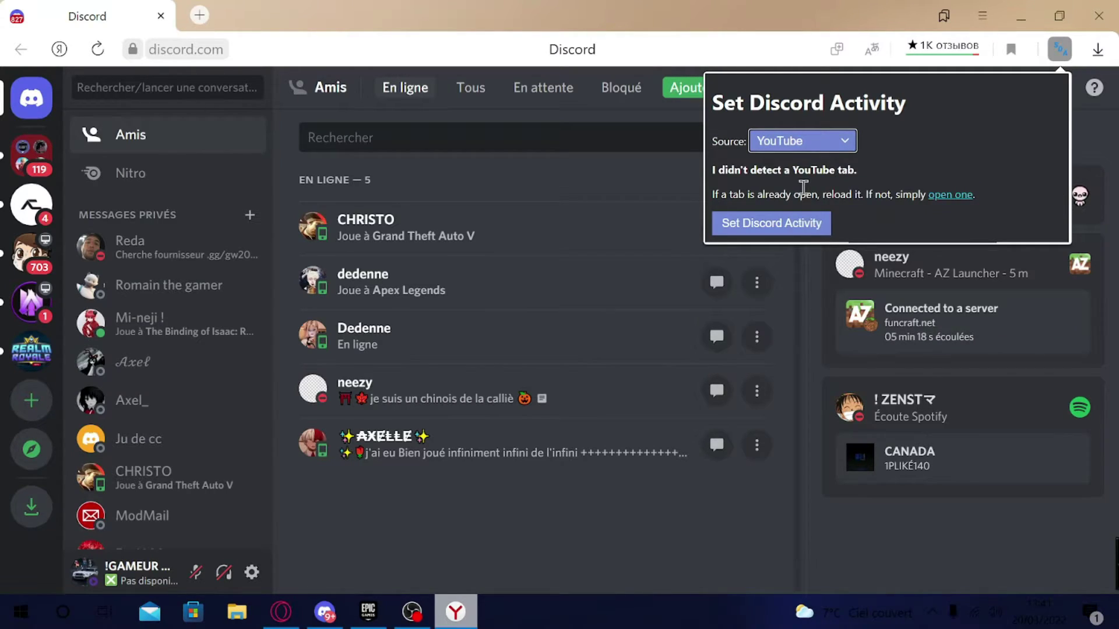
pyautogui.click(803, 147)
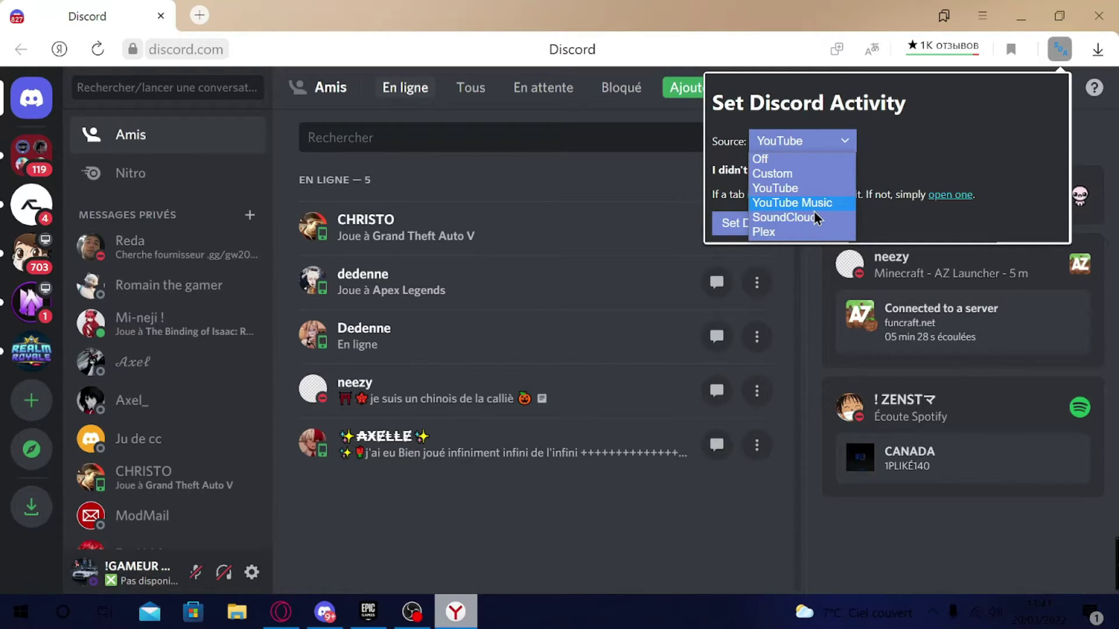
pyautogui.click(813, 174)
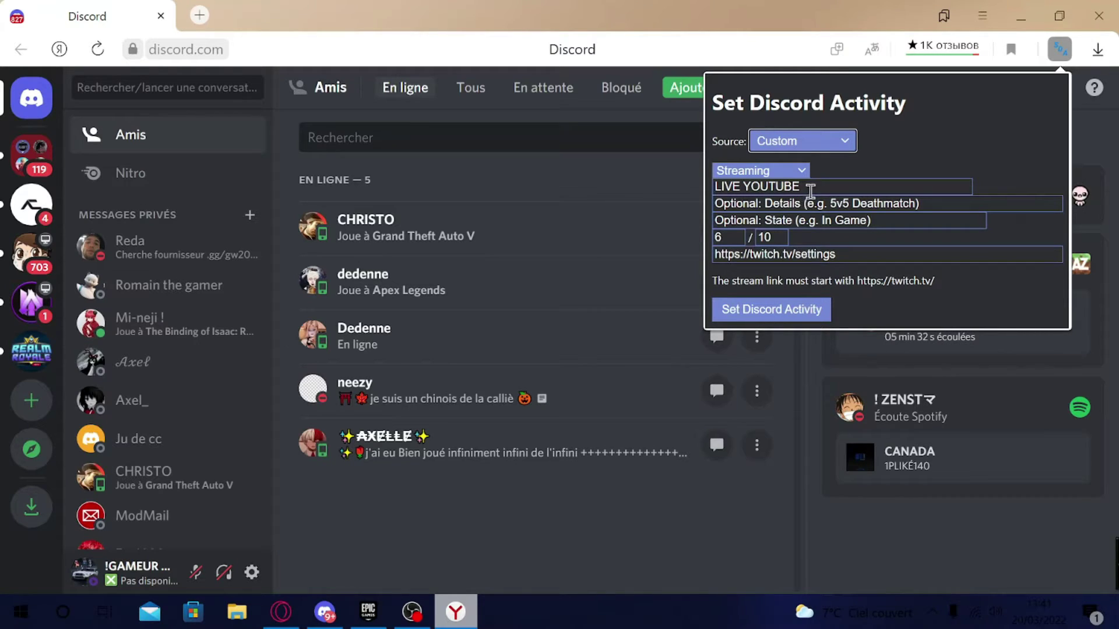
# Apply the custom streaming activity again and check it on the profile in the Discord app
pyautogui.click(813, 311)
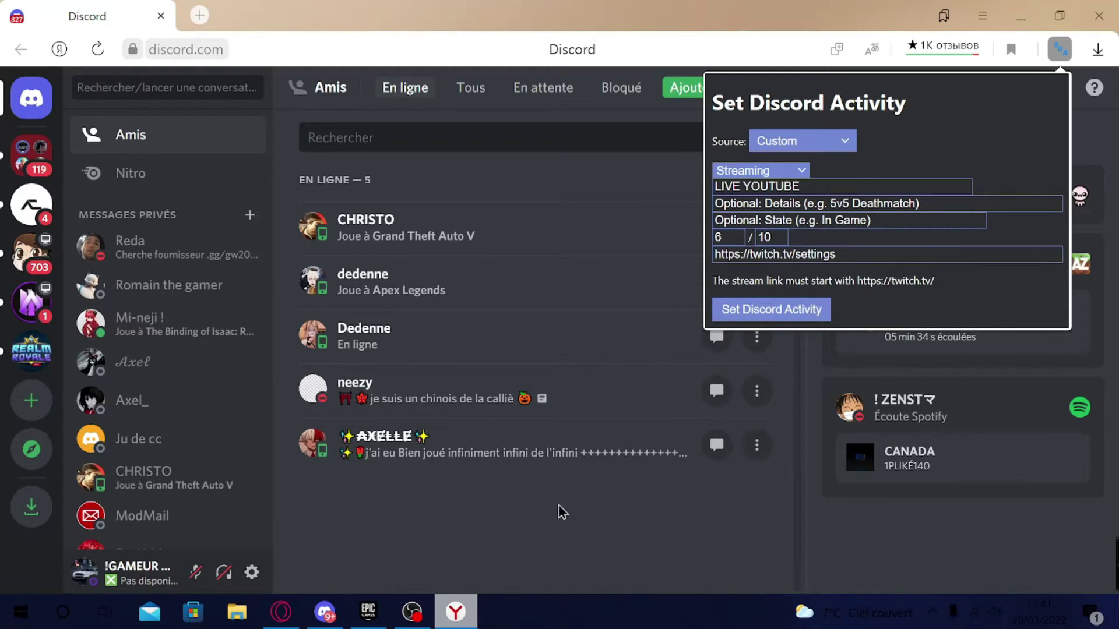
pyautogui.click(324, 611)
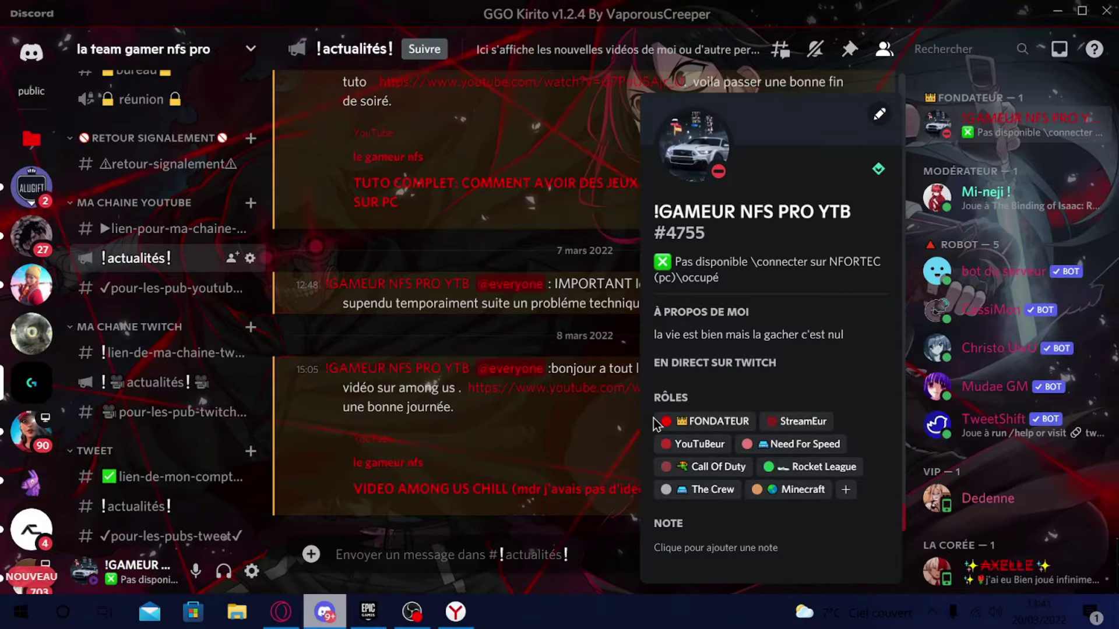
pyautogui.click(455, 612)
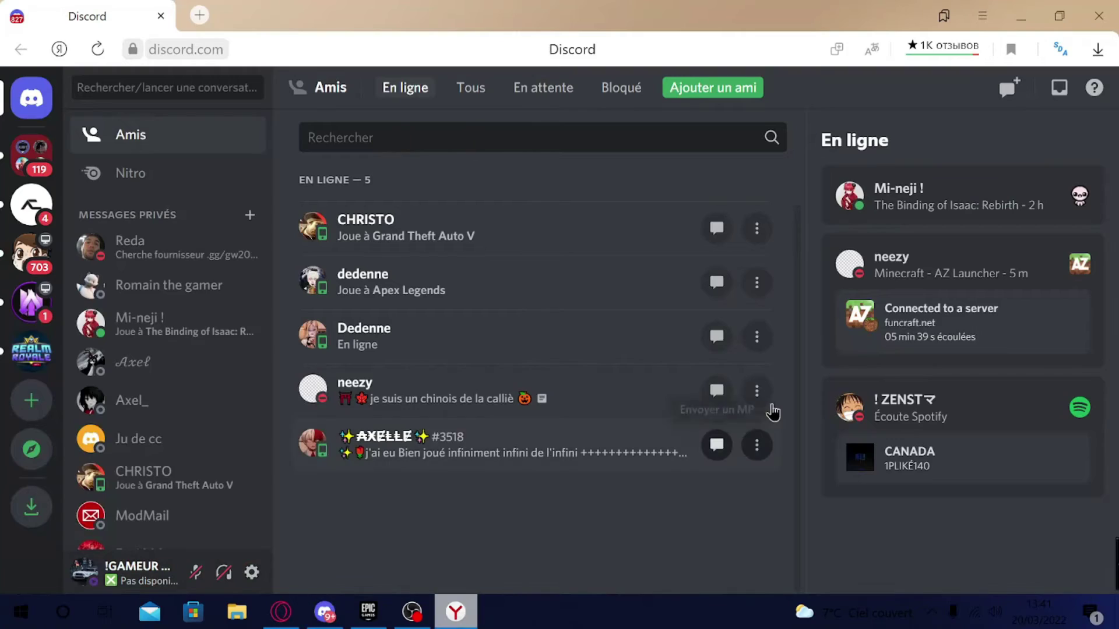
# Try "live" as the details and state of the "LIVE YOUTUBE" streaming activity, and clear both texts
pyautogui.click(1059, 49)
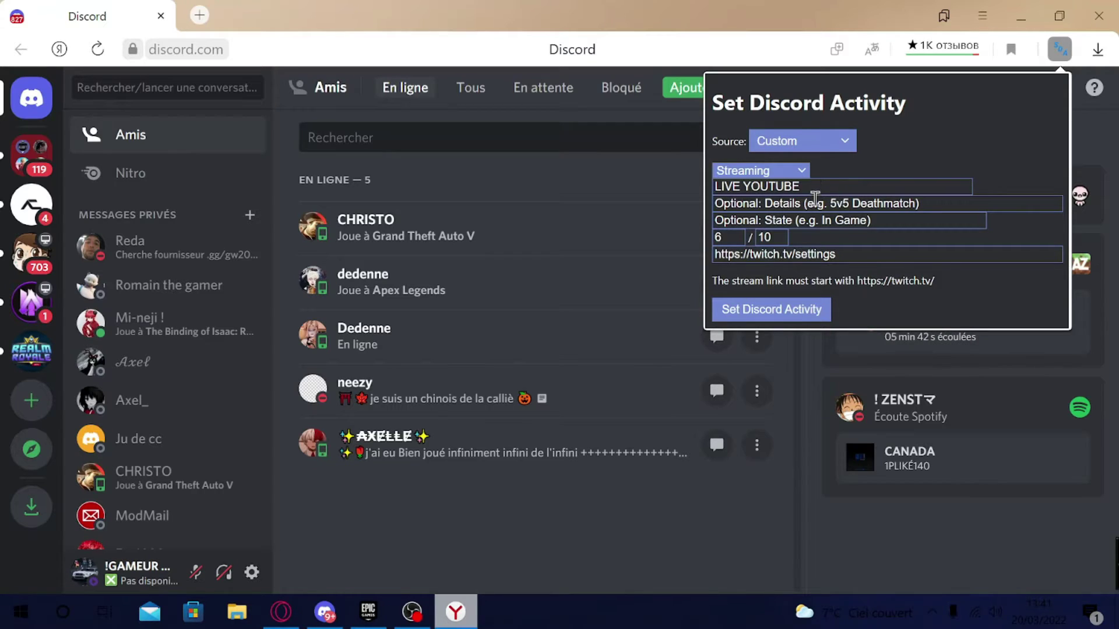
pyautogui.click(815, 202)
pyautogui.write('li')
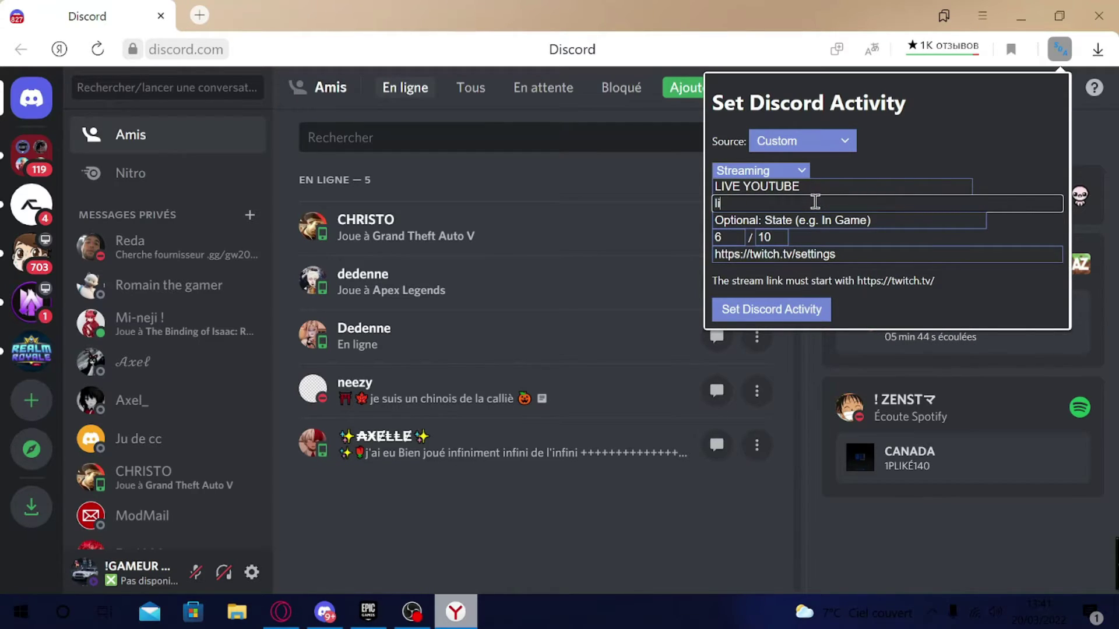
pyautogui.write('ve')
pyautogui.press('BackSpace')
pyautogui.press('BackSpace')
pyautogui.press('BackSpace')
pyautogui.press('BackSpace')
pyautogui.press('Tab')
pyautogui.write('live')
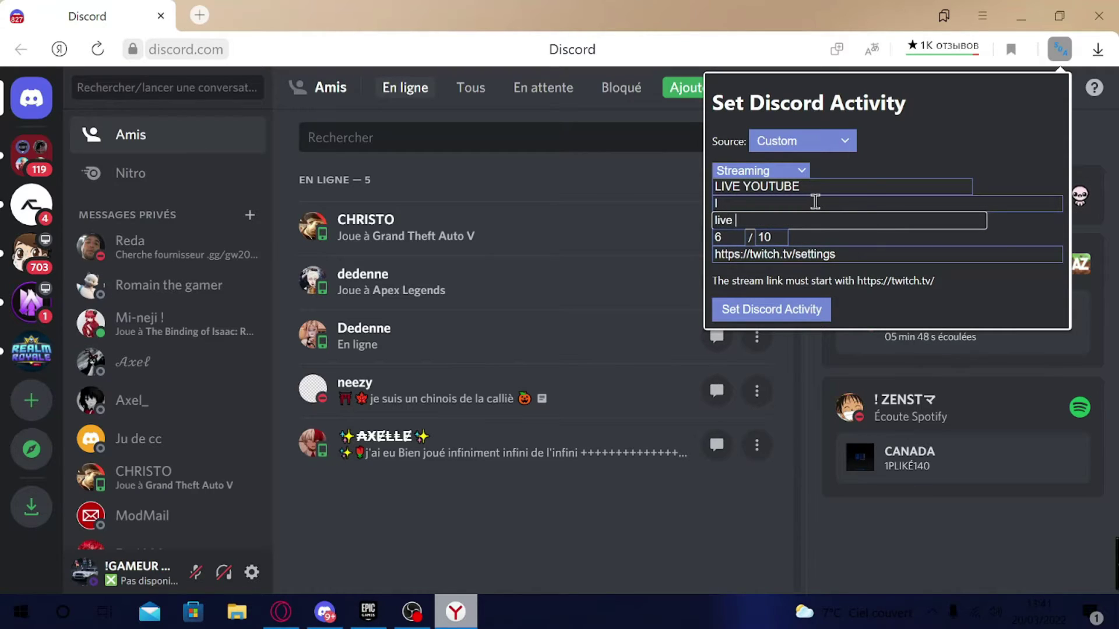
pyautogui.press('BackSpace')
pyautogui.press('BackSpace')
pyautogui.press('BackSpace')
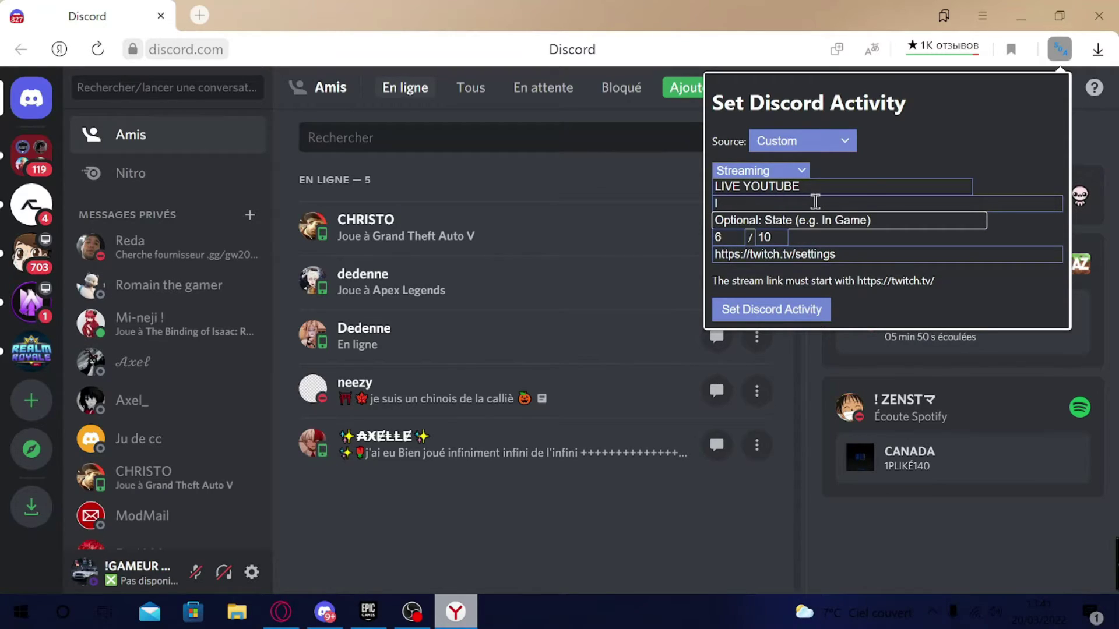
pyautogui.press('Tab')
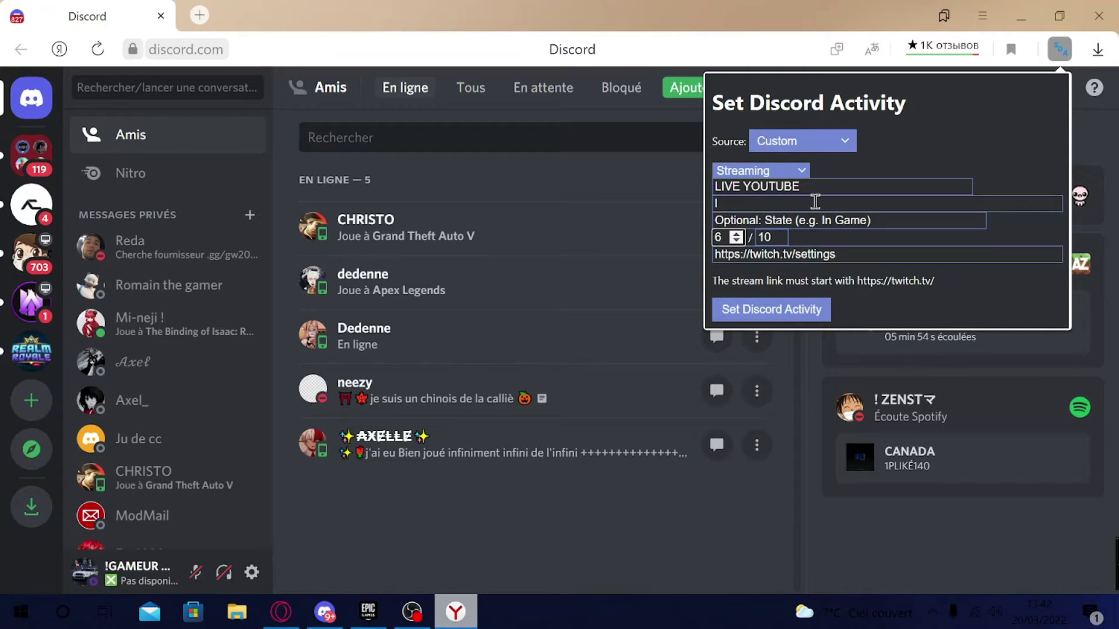
pyautogui.write('E')
pyautogui.click(819, 199)
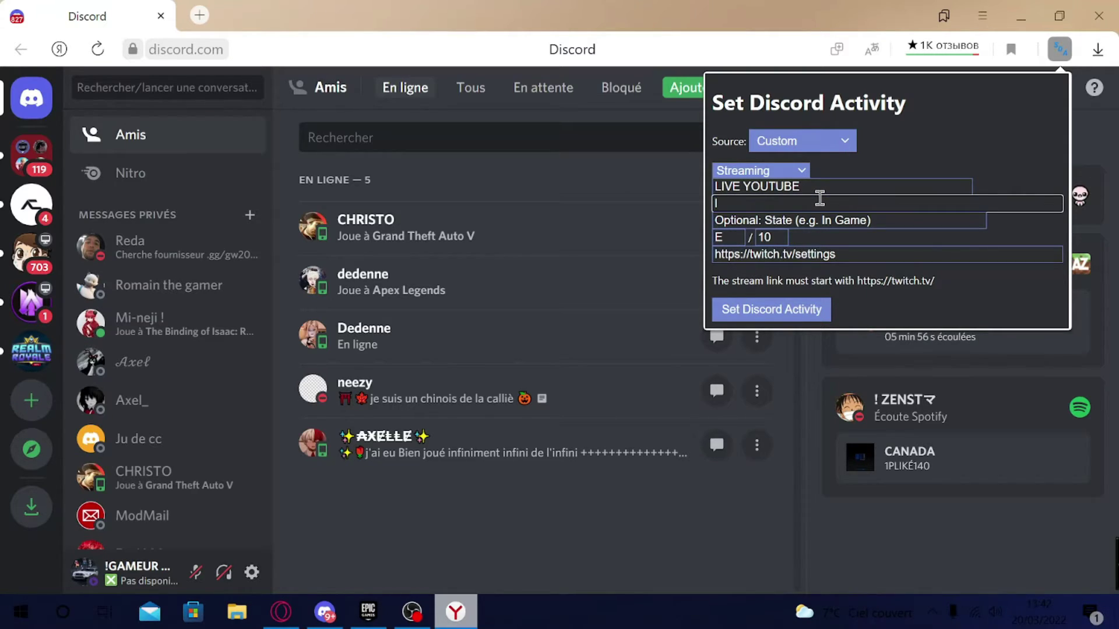
pyautogui.press('BackSpace')
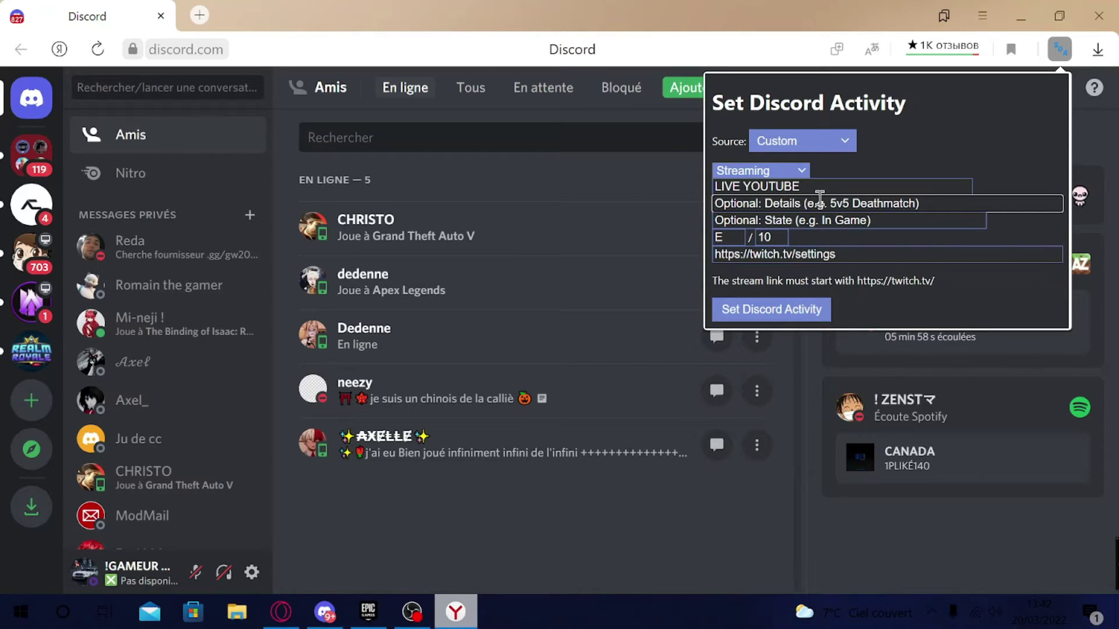
# Set the details of the streaming activity to "LIVE YOUTUBE" and apply the activity
pyautogui.write('YO')
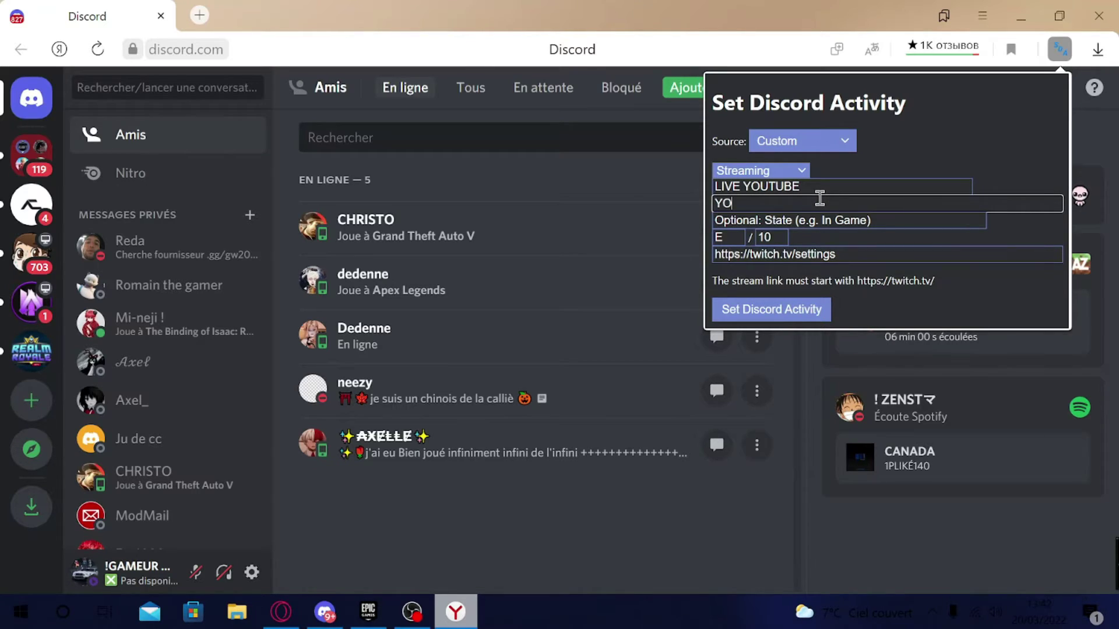
pyautogui.write('UTUB++')
pyautogui.press('BackSpace')
pyautogui.press('BackSpace')
pyautogui.press('BackSpace')
pyautogui.press('BackSpace')
pyautogui.press('BackSpace')
pyautogui.press('BackSpace')
pyautogui.press('BackSpace')
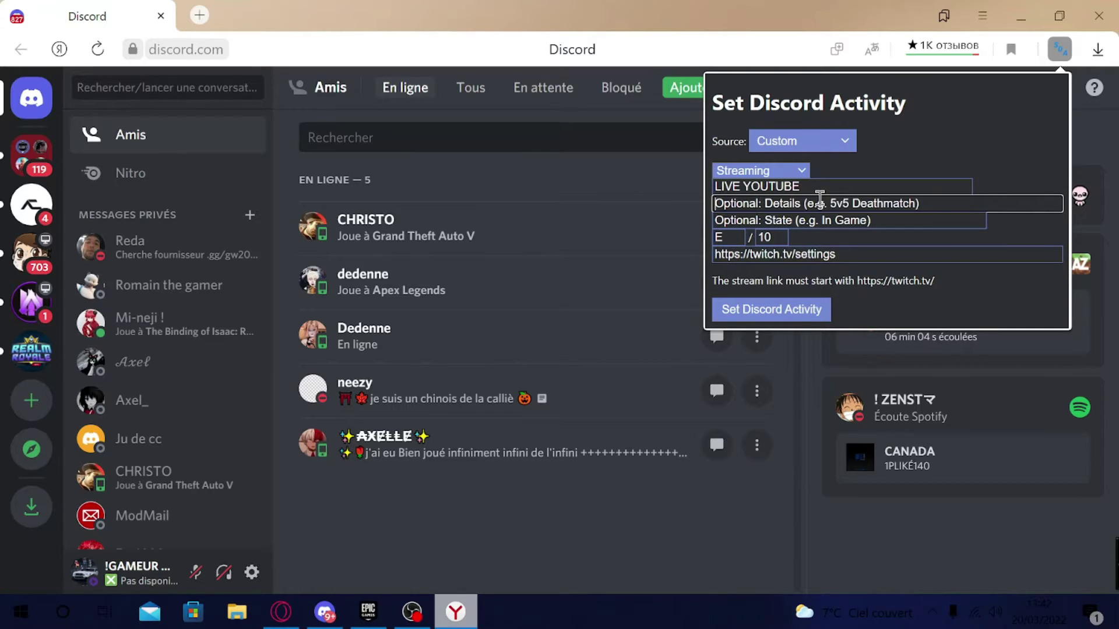
pyautogui.write('LIVE Y')
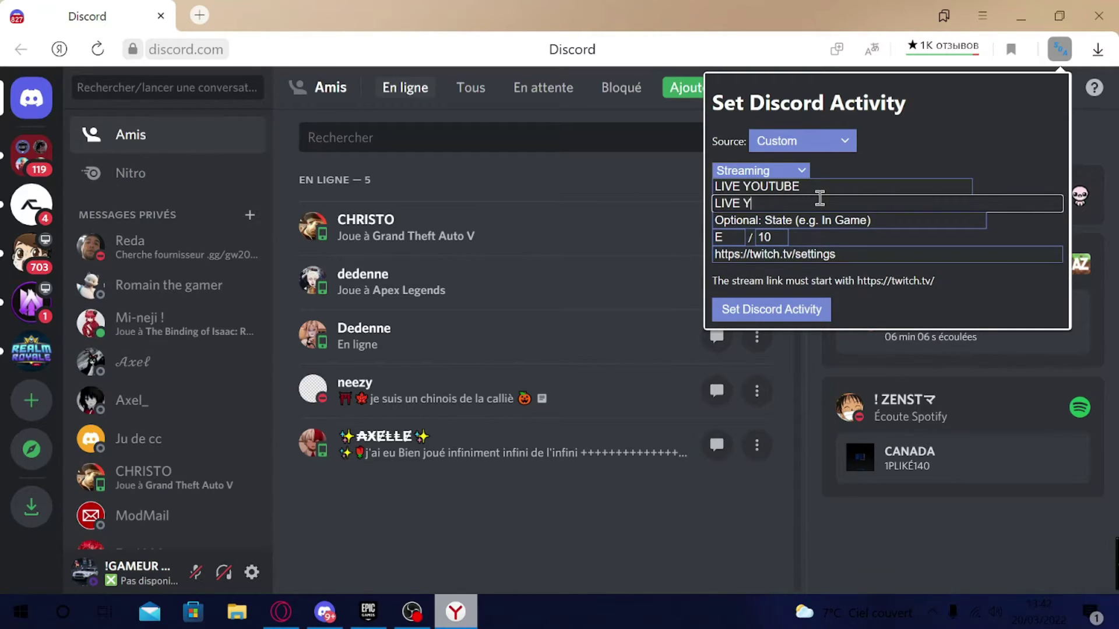
pyautogui.write('OUTUBE')
pyautogui.click(804, 310)
# Examine the live streaming section of the profile in the Discord app for the "LIVE YOUTUBE" title
pyautogui.click(291, 623)
pyautogui.click(456, 611)
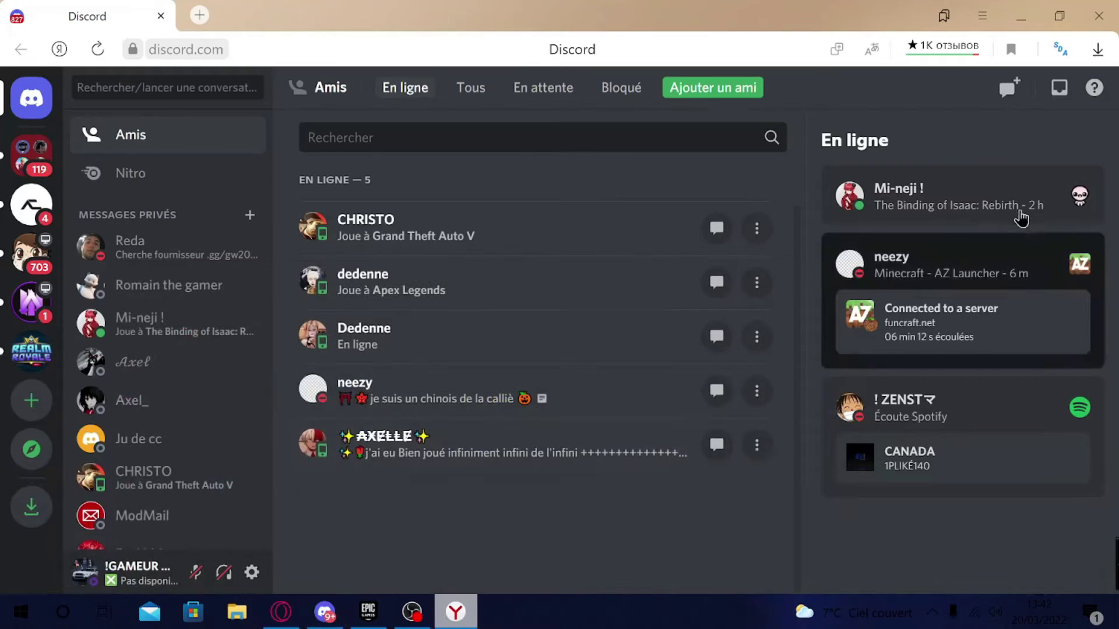
pyautogui.click(325, 612)
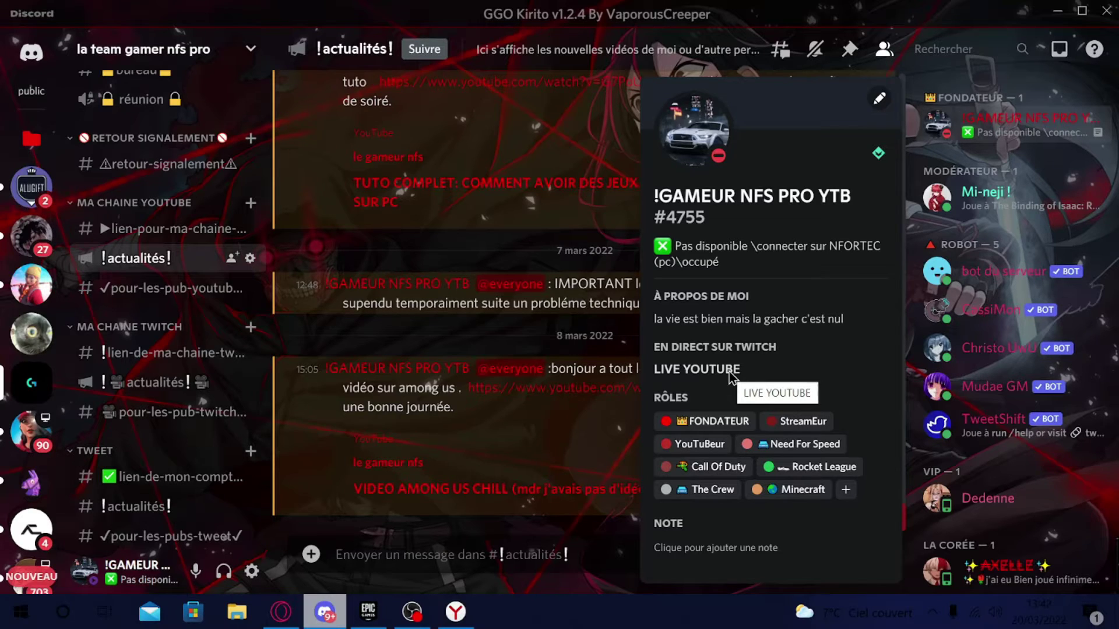
# In Opera, open the channel's "LIVE CHILL LEAGUE OF LEGEND (WILD RIFT) (FR)" video, paused, and copy its web address
pyautogui.hotkey('alt', 'Tab')
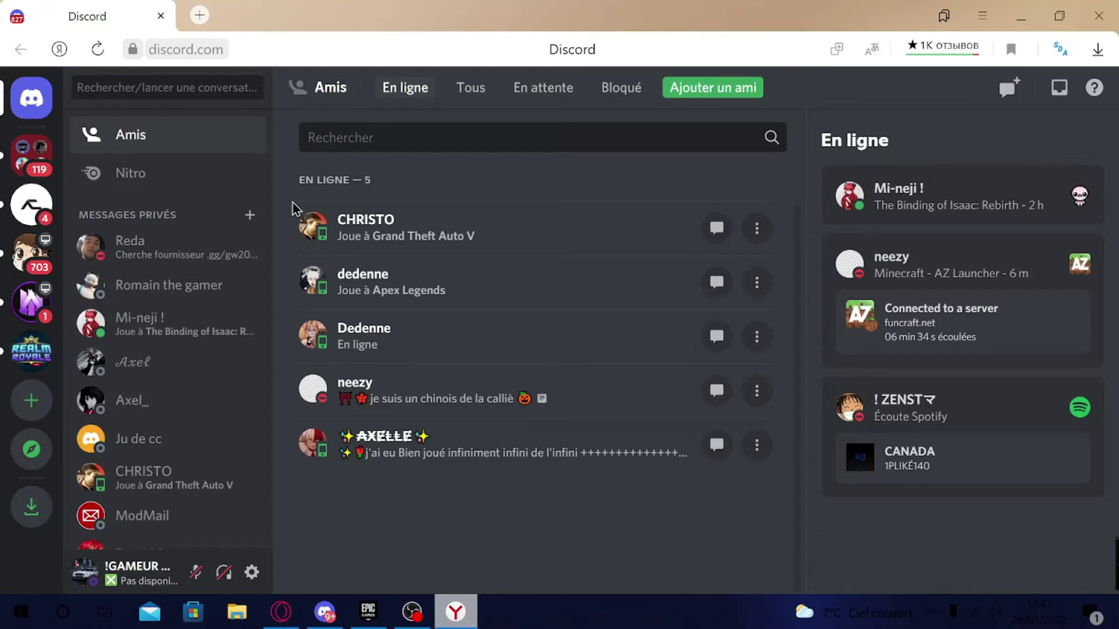
pyautogui.hotkey('alt', 'Tab')
pyautogui.scroll(-3, 362, 469)
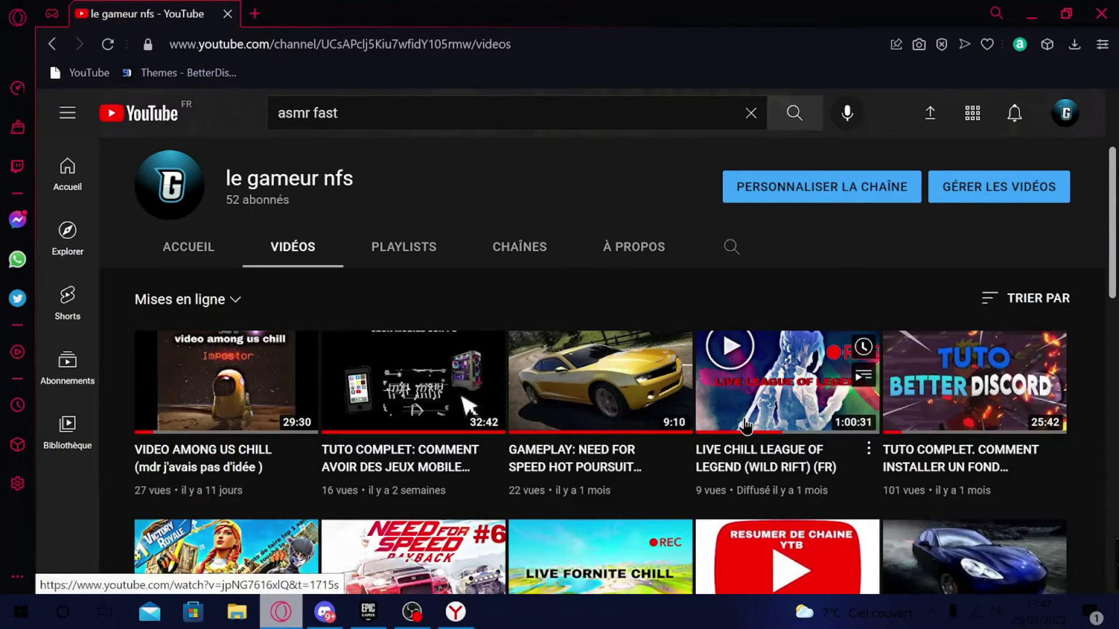
pyautogui.click(746, 425)
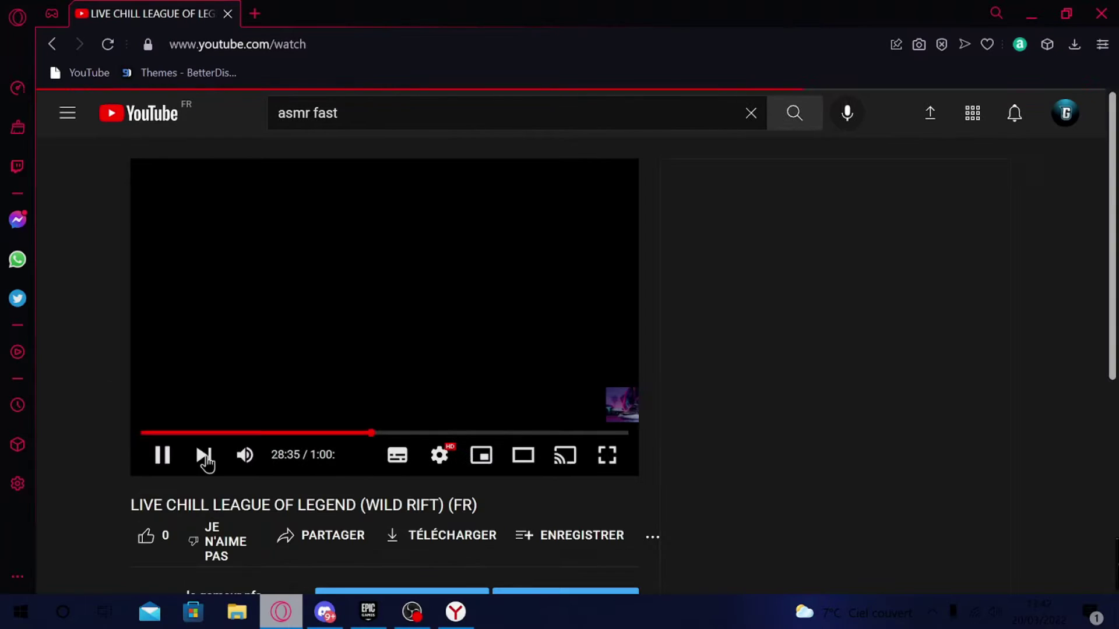
pyautogui.click(163, 457)
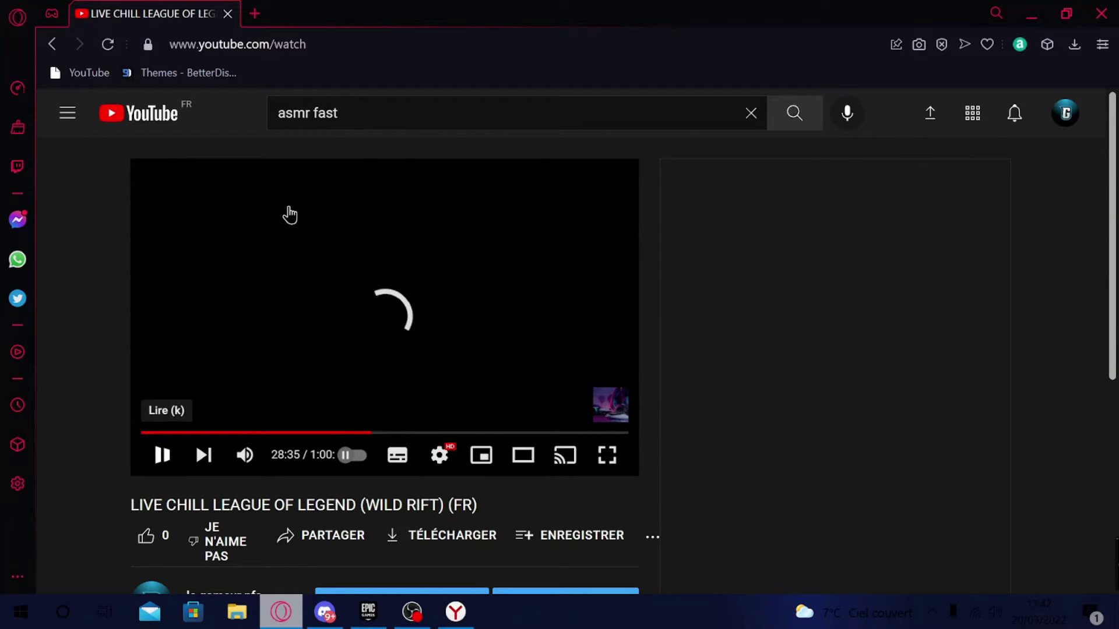
pyautogui.rightClick(242, 46)
pyautogui.click(277, 112)
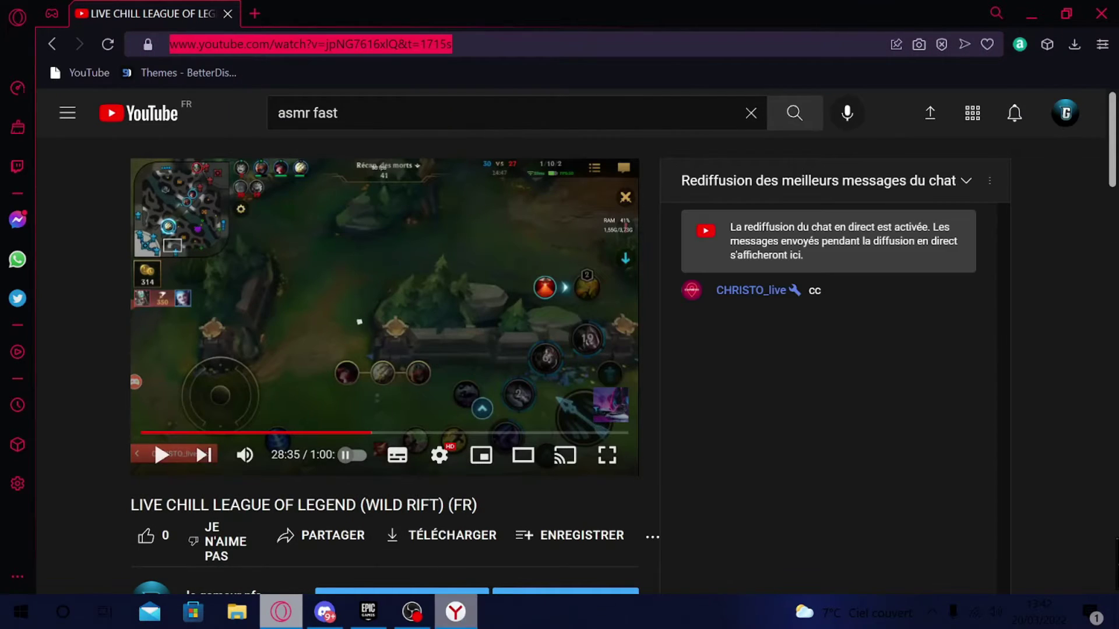
pyautogui.click(455, 612)
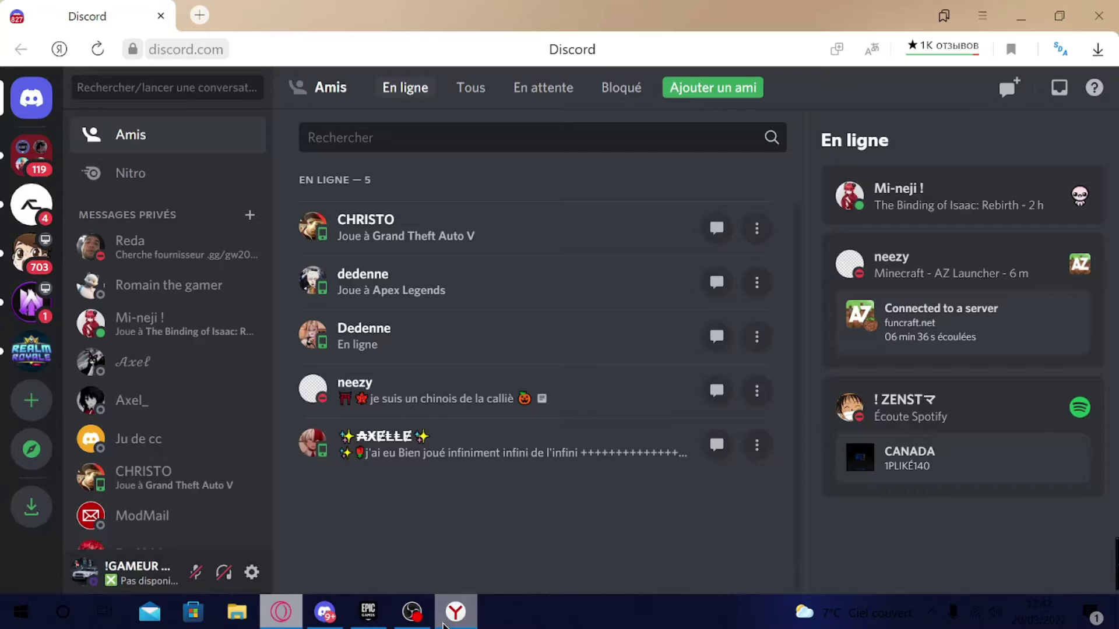
pyautogui.click(1068, 52)
pyautogui.doubleClick(846, 254)
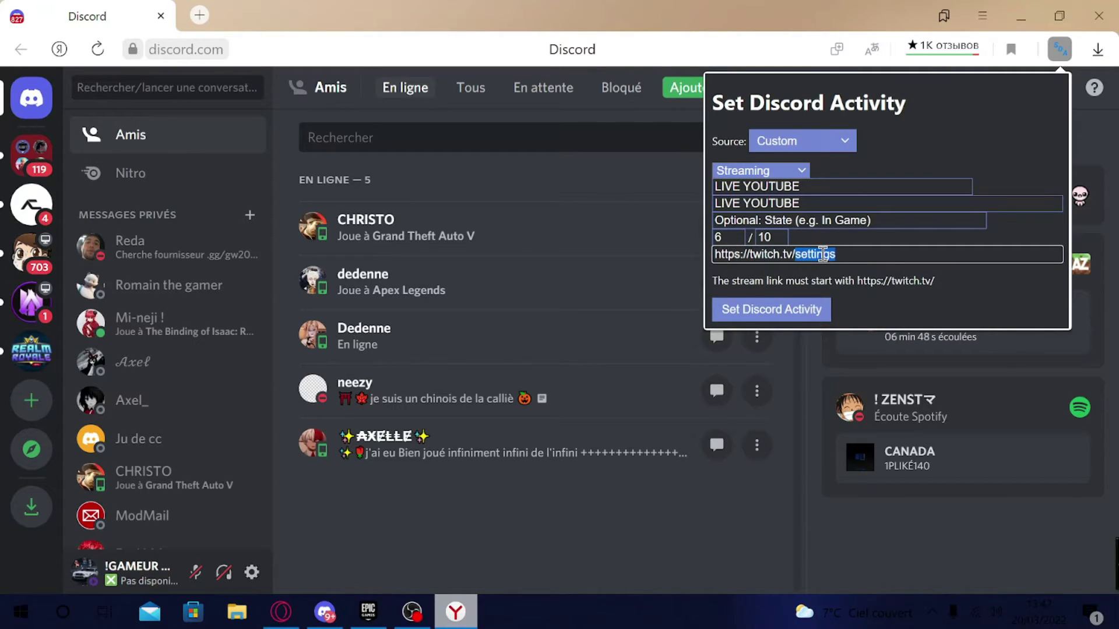
pyautogui.press('BackSpace')
pyautogui.press('BackSpace')
pyautogui.press('BackSpace')
pyautogui.press('BackSpace')
pyautogui.press('BackSpace')
pyautogui.press('BackSpace')
pyautogui.press('BackSpace')
pyautogui.press('BackSpace')
pyautogui.press('BackSpace')
pyautogui.press('BackSpace')
pyautogui.press('BackSpace')
pyautogui.press('BackSpace')
pyautogui.press('BackSpace')
pyautogui.press('BackSpace')
pyautogui.press('BackSpace')
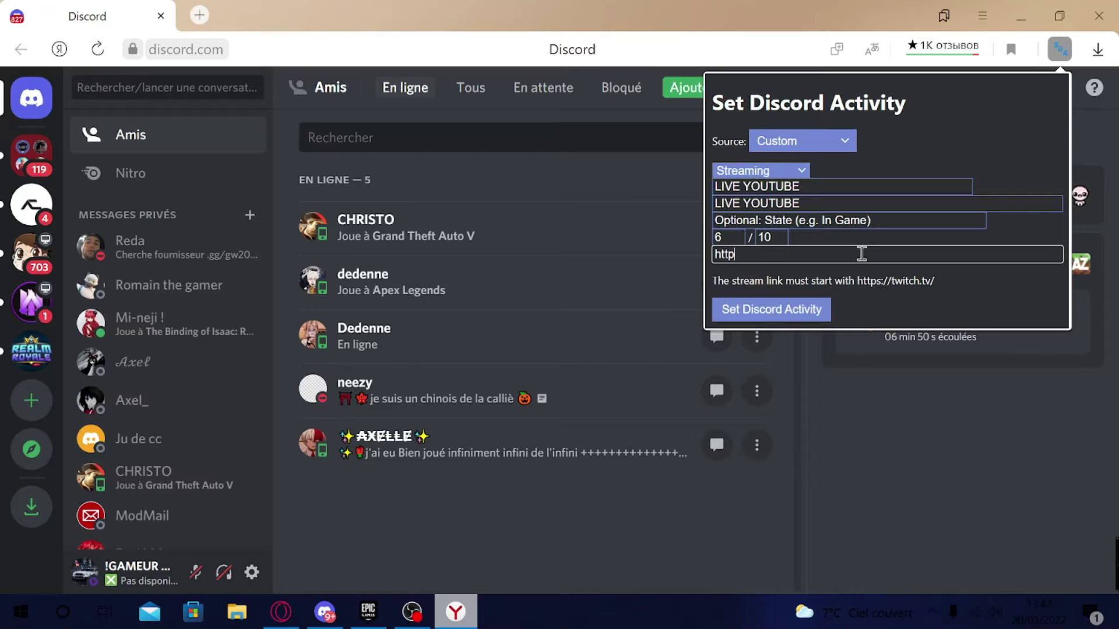
pyautogui.press('BackSpace')
pyautogui.press('BackSpace')
pyautogui.press('BackSpace')
pyautogui.press('BackSpace')
pyautogui.rightClick(861, 254)
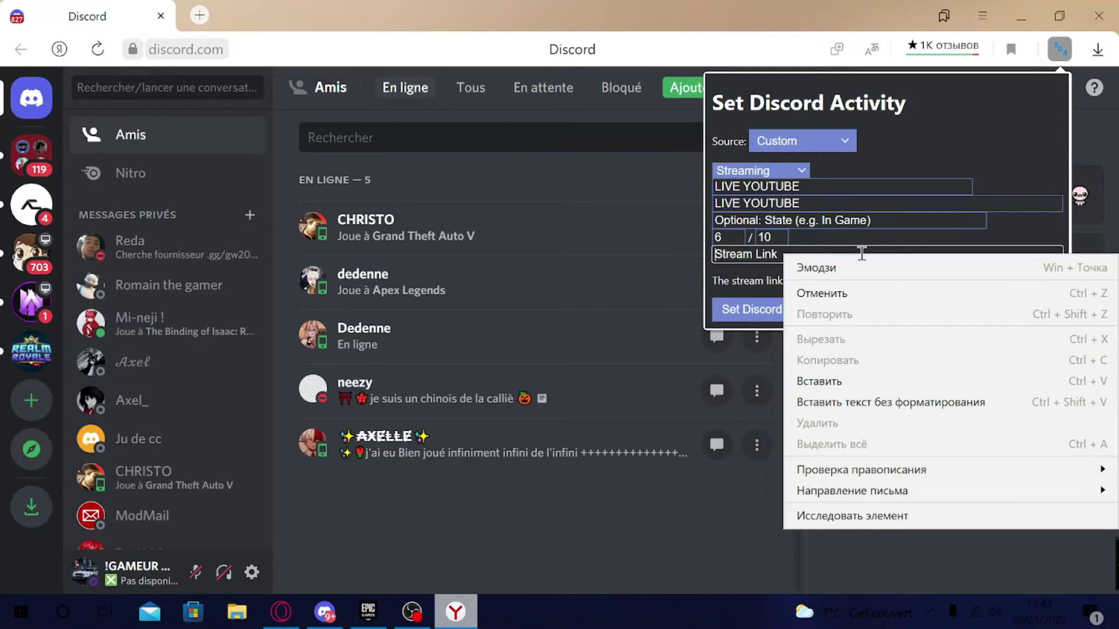
pyautogui.click(849, 380)
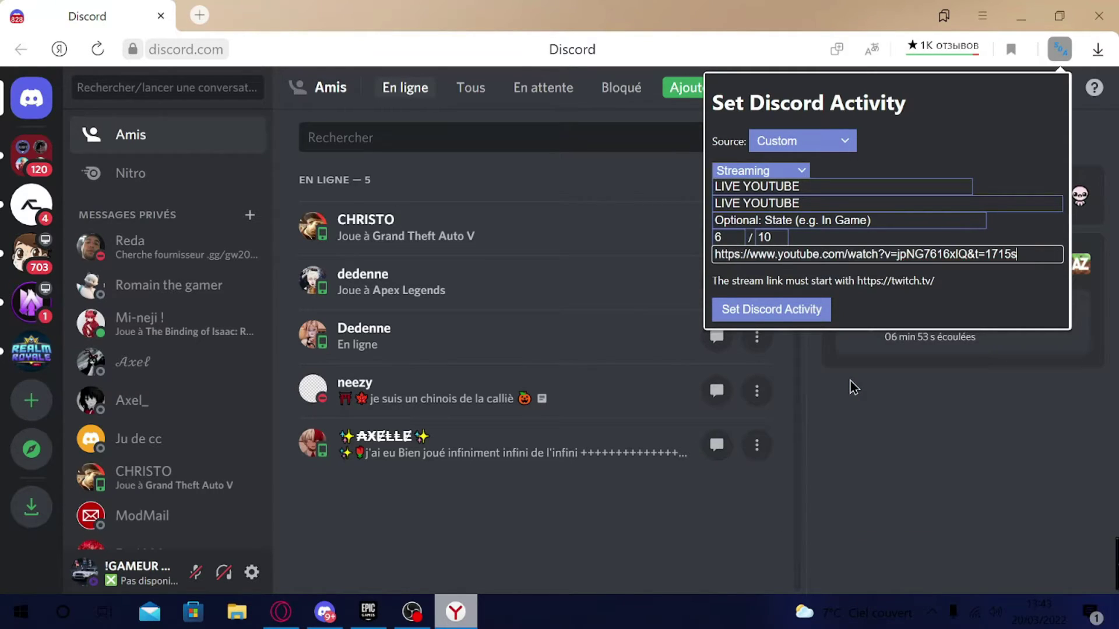
# Apply the streaming activity with the YouTube link and check the live section of the profile in the Discord app
pyautogui.click(813, 314)
pyautogui.click(325, 612)
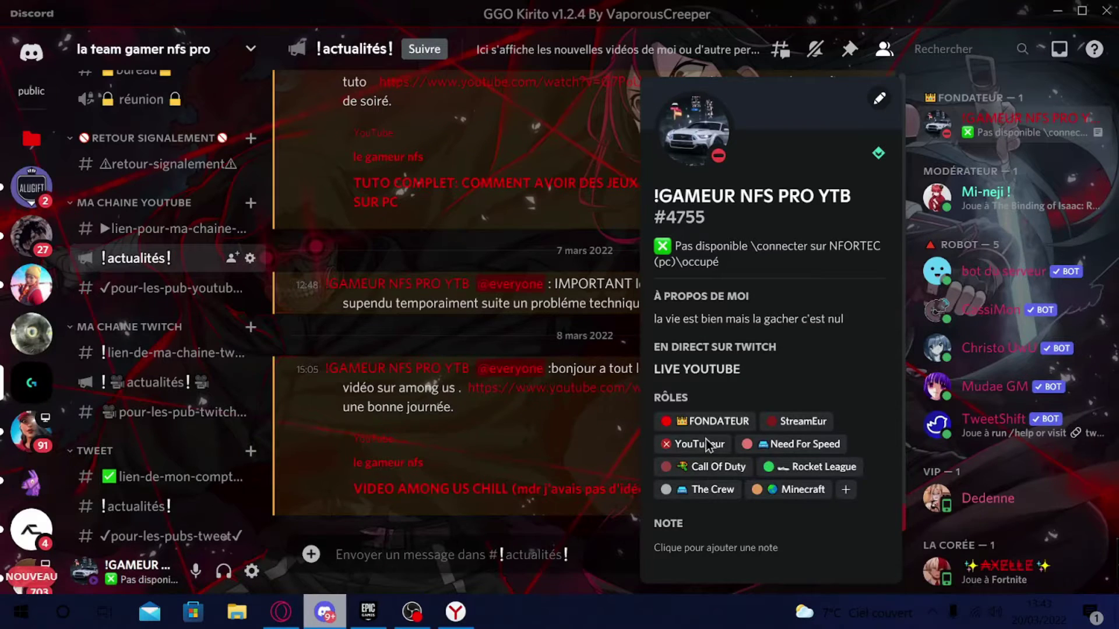
pyautogui.click(1009, 141)
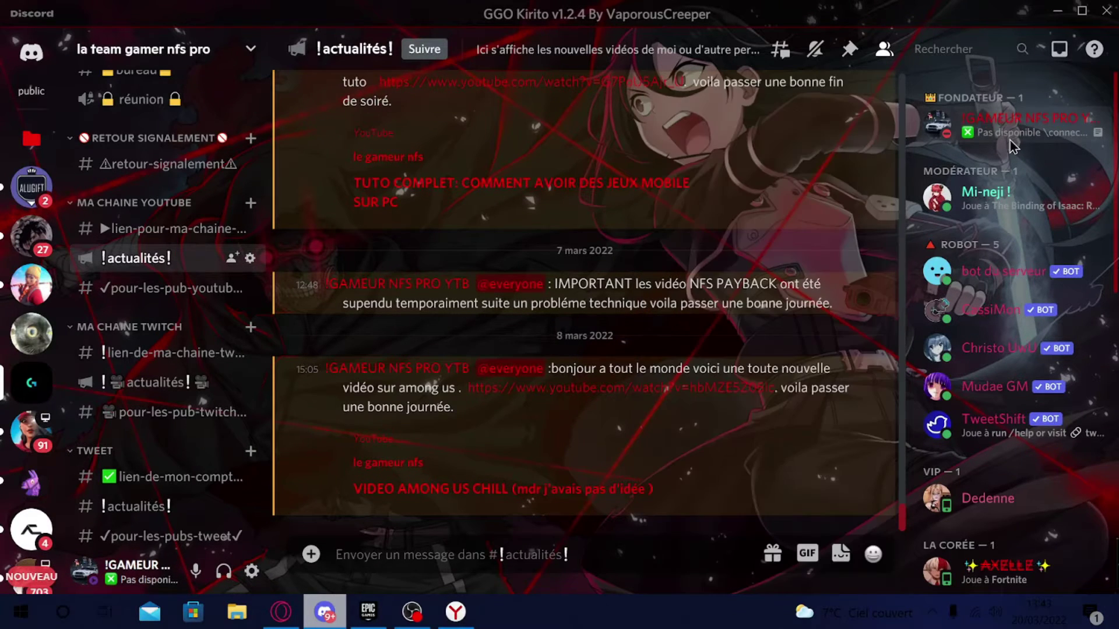
pyautogui.click(1009, 141)
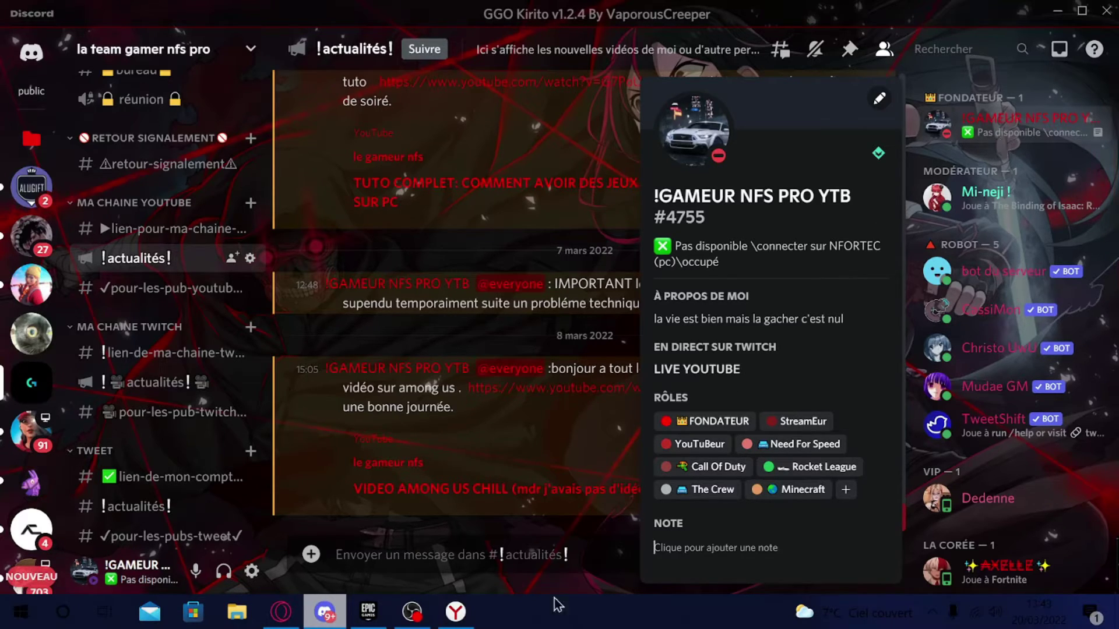
# In Yandex Browser, set the Set Discord Activity source to Off and apply it, checking the profile in the Discord app
pyautogui.click(411, 612)
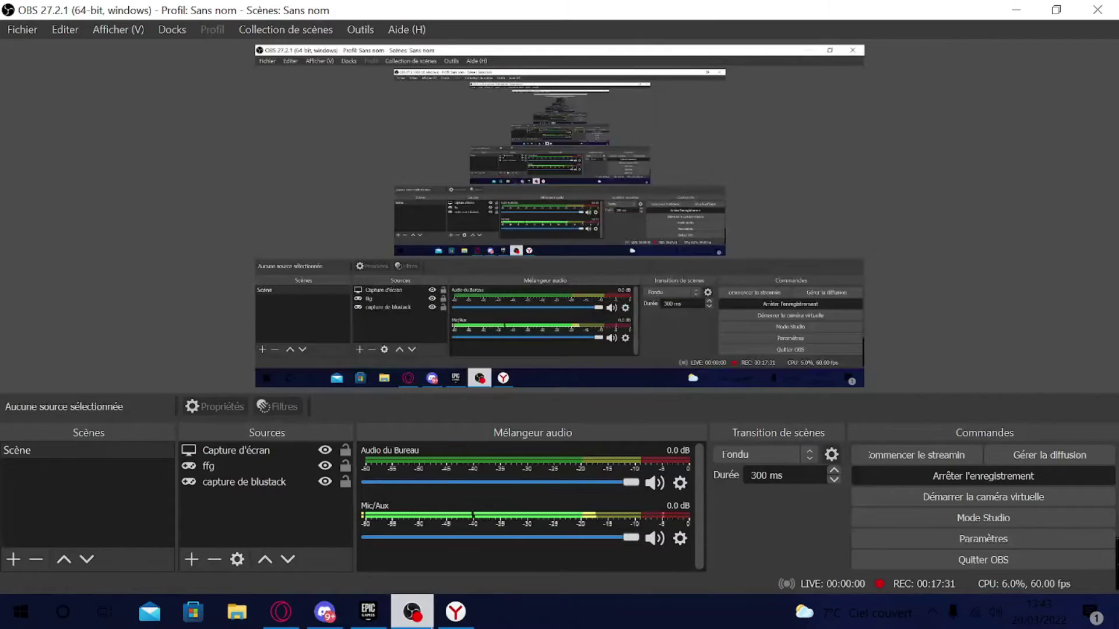
pyautogui.click(443, 625)
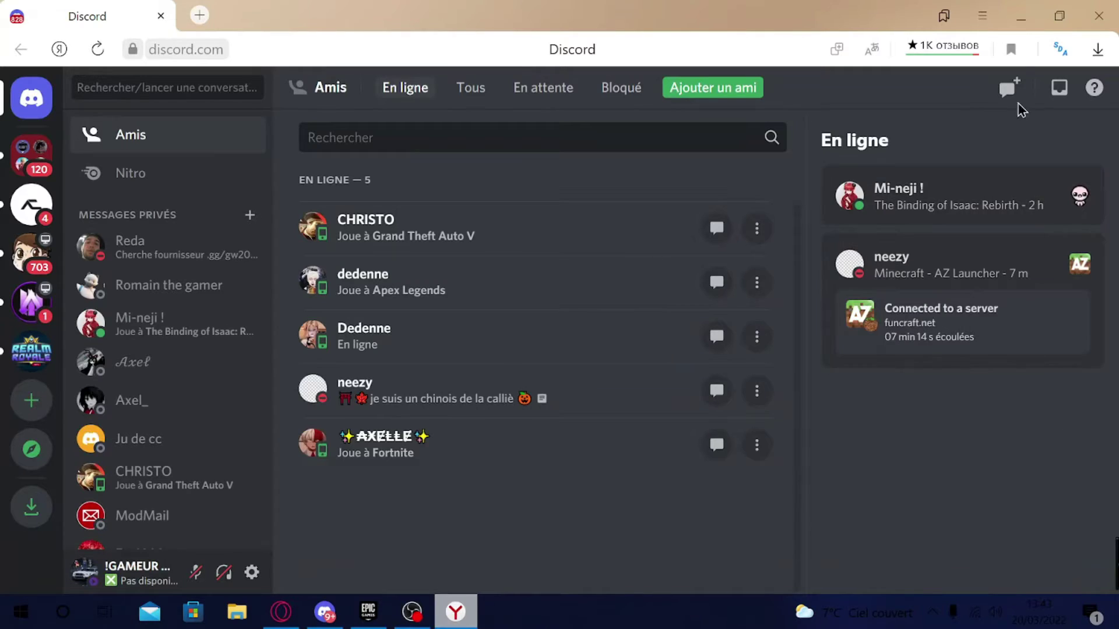
pyautogui.click(1055, 51)
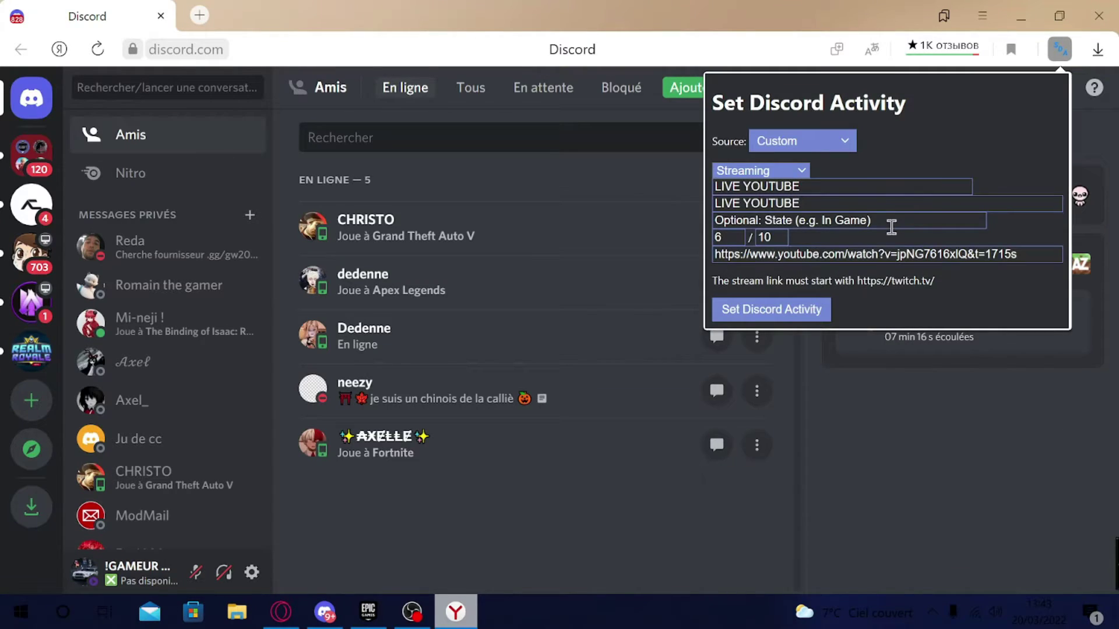
pyautogui.click(799, 171)
pyautogui.click(801, 141)
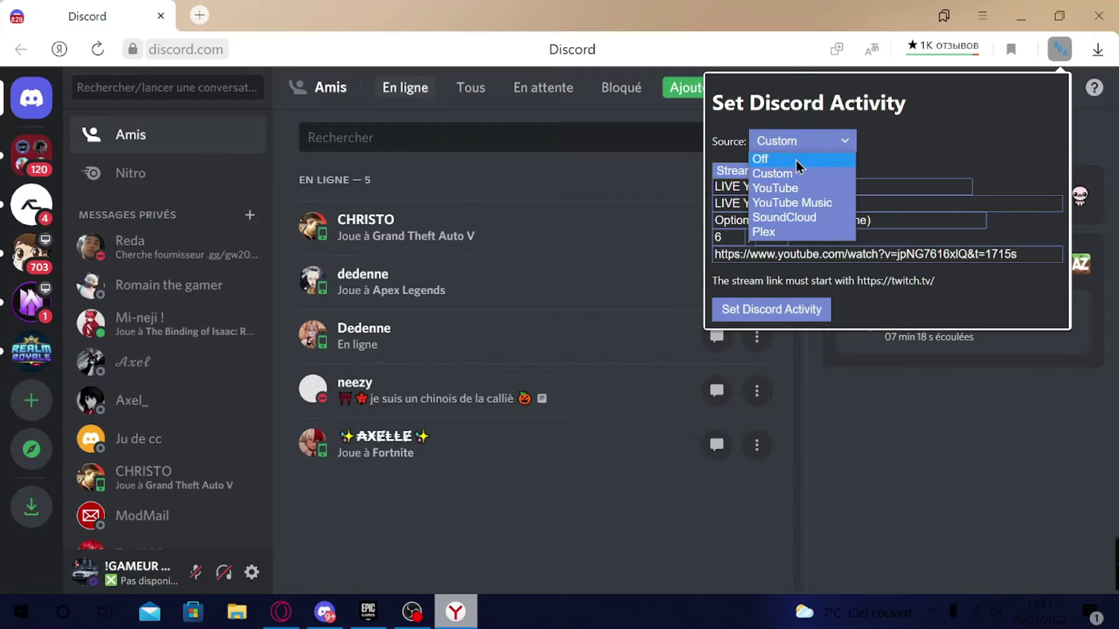
pyautogui.click(794, 230)
pyautogui.click(796, 176)
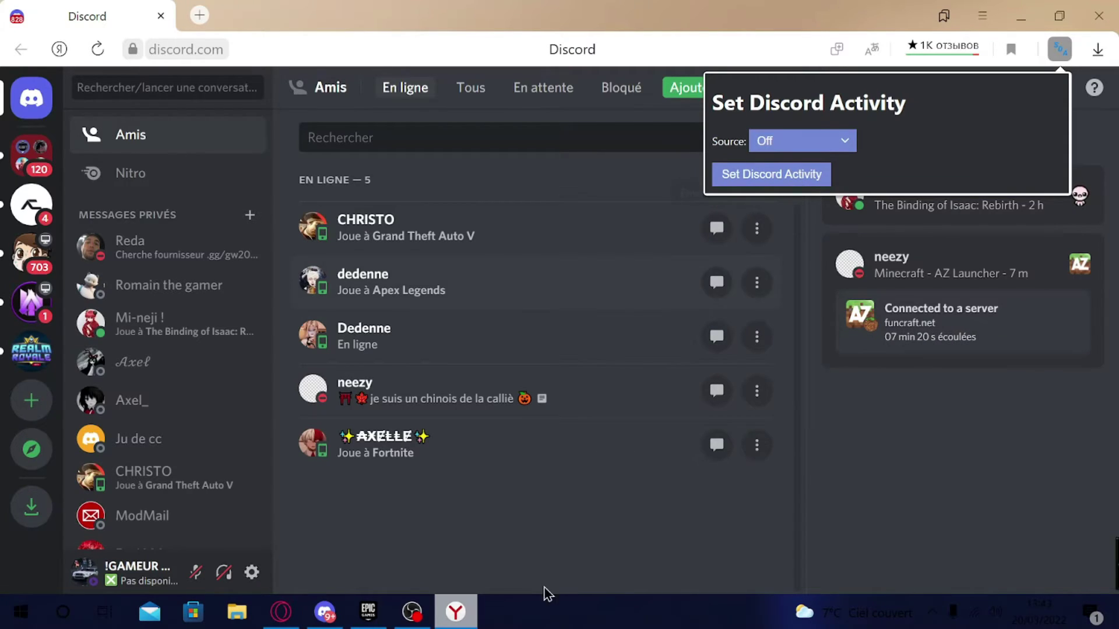
pyautogui.click(325, 612)
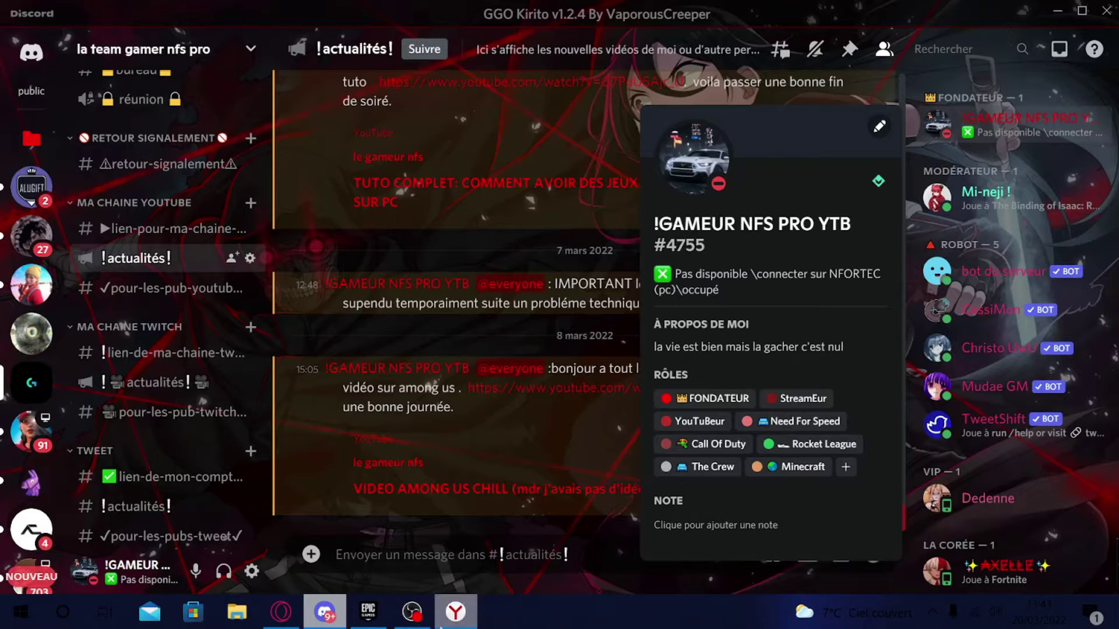
pyautogui.click(455, 612)
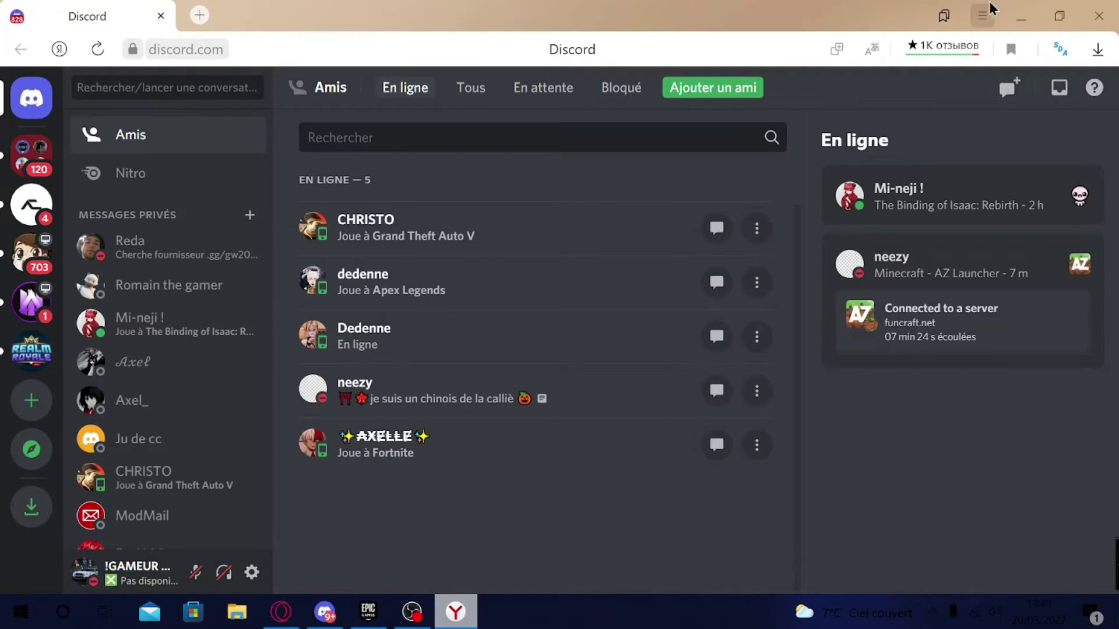
pyautogui.click(1017, 18)
pyautogui.click(1052, 19)
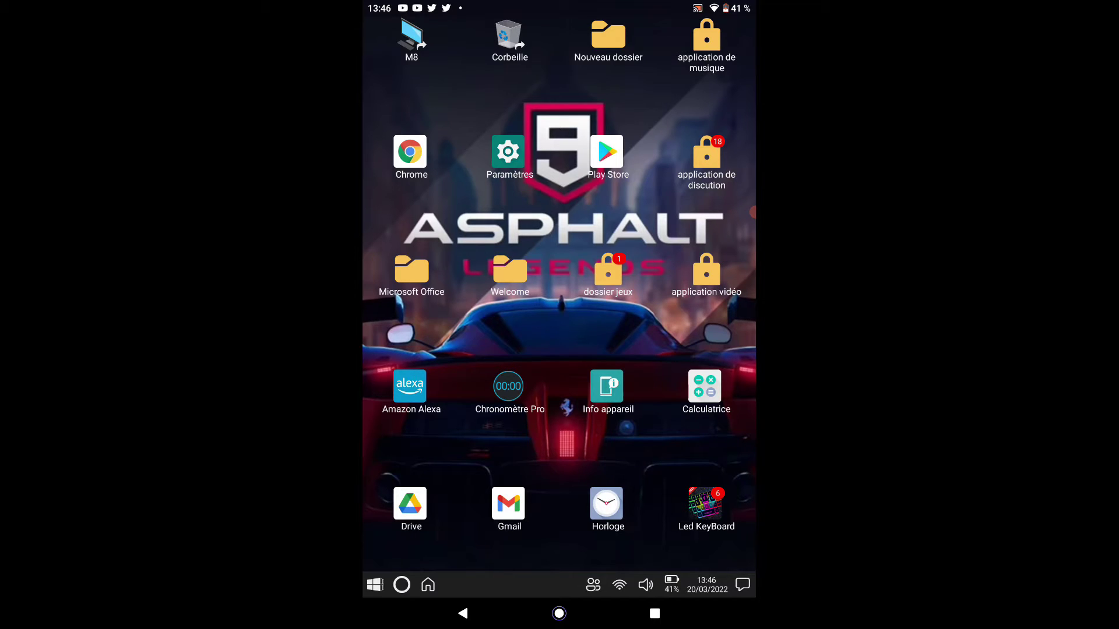
pyautogui.moveTo(658, 350)
pyautogui.mouseDown()
pyautogui.moveTo(466, 350)
pyautogui.moveTo(658, 350)
pyautogui.mouseUp()
pyautogui.click(753, 212)
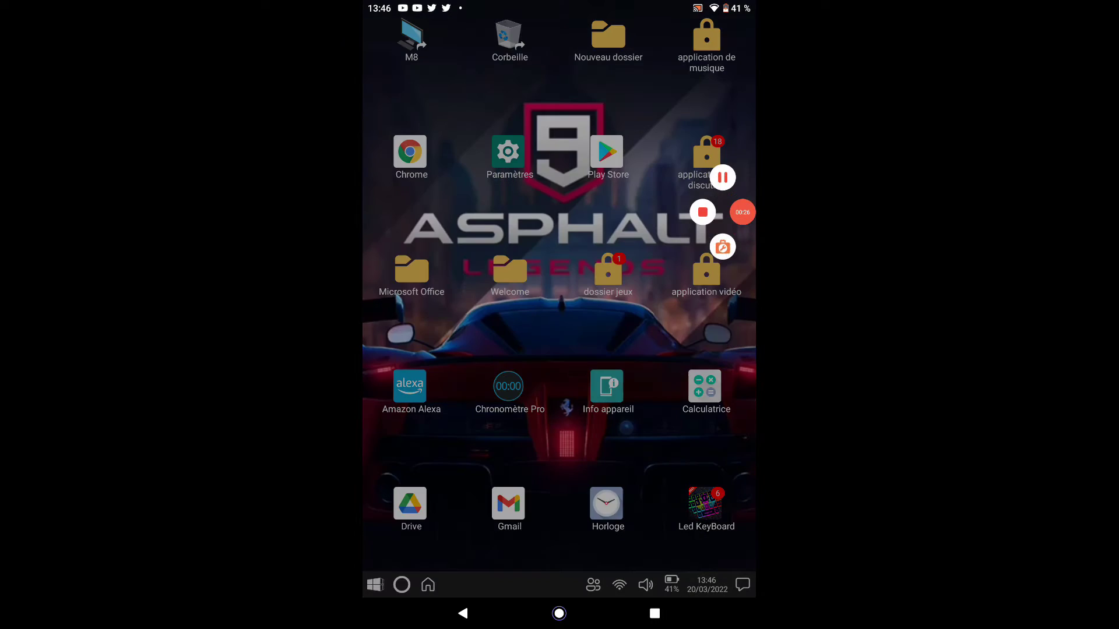
pyautogui.click(742, 212)
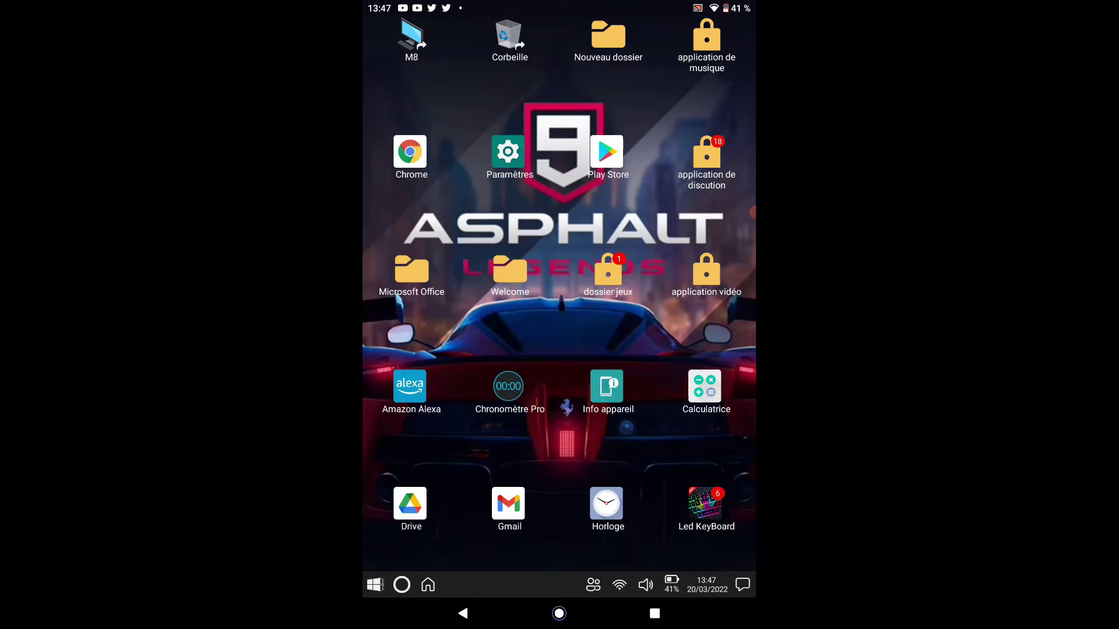
pyautogui.moveTo(670, 332)
pyautogui.mouseDown()
pyautogui.moveTo(449, 332)
pyautogui.moveTo(670, 332)
pyautogui.mouseUp()
pyautogui.moveTo(687, 455)
pyautogui.mouseDown()
pyautogui.moveTo(431, 455)
pyautogui.moveTo(687, 454)
pyautogui.mouseUp()
# Open the Play Store on the Android tablet and search for "yandex"
pyautogui.click(606, 153)
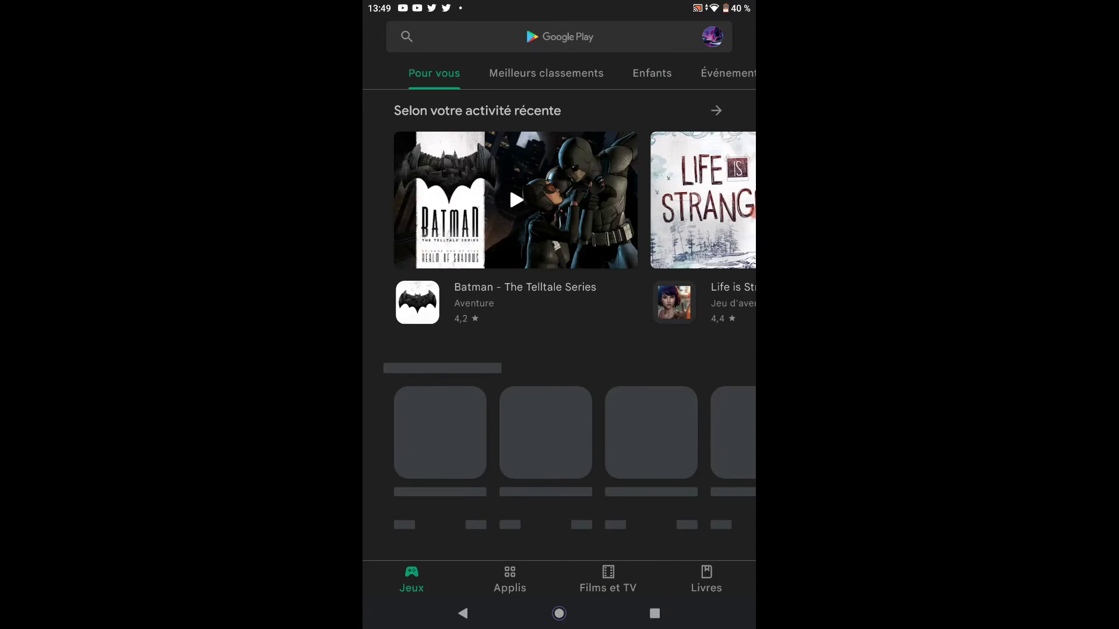
pyautogui.click(560, 36)
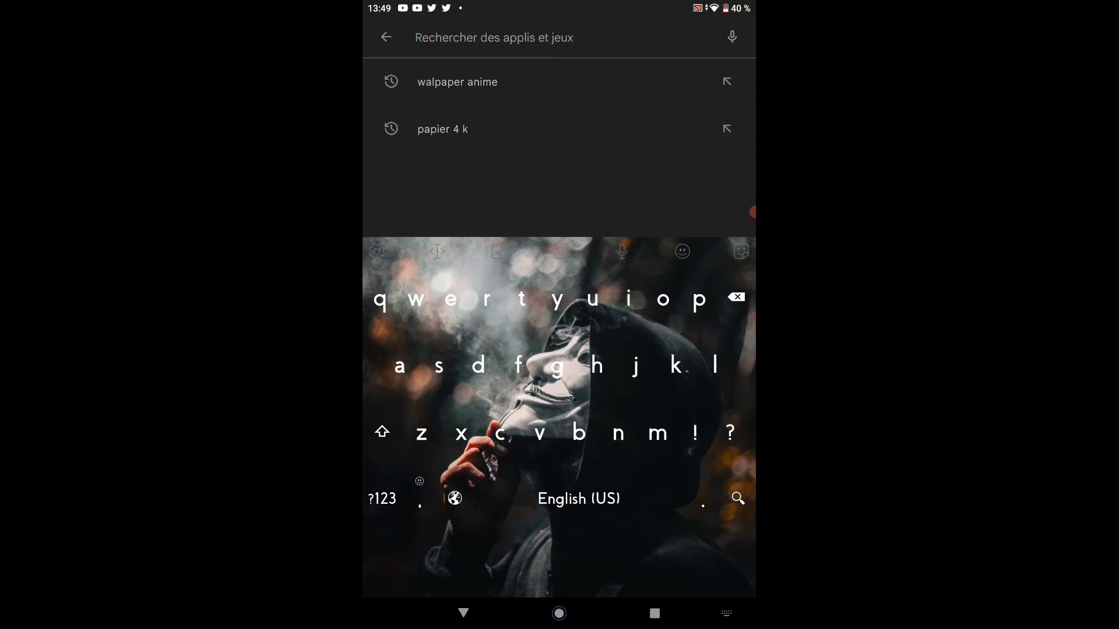
pyautogui.write('ya')
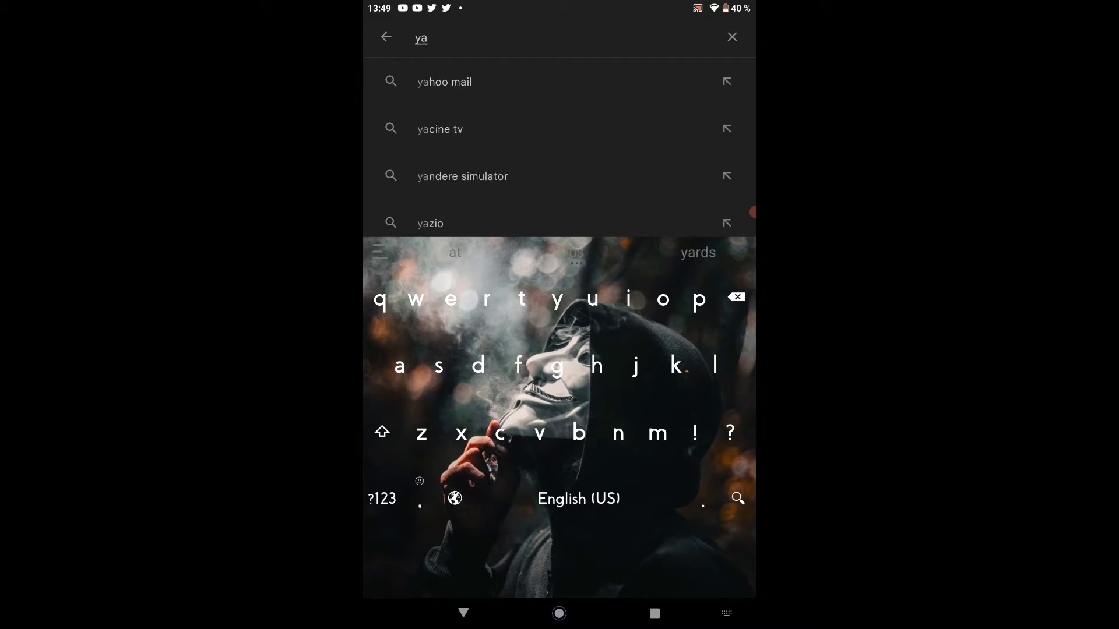
pyautogui.write('ndex')
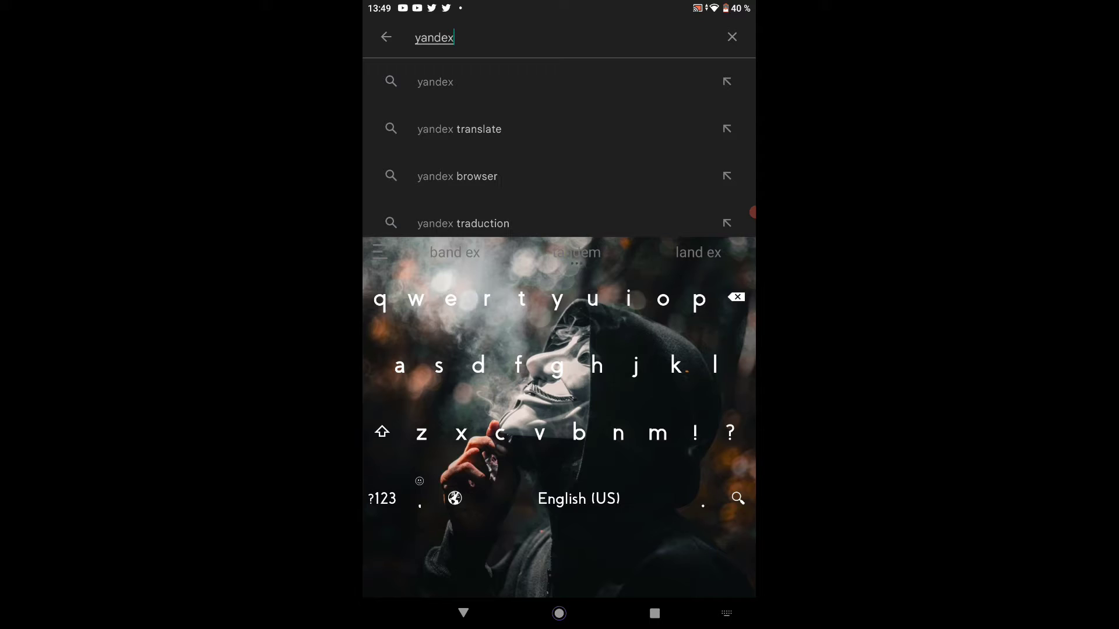
pyautogui.press('Return')
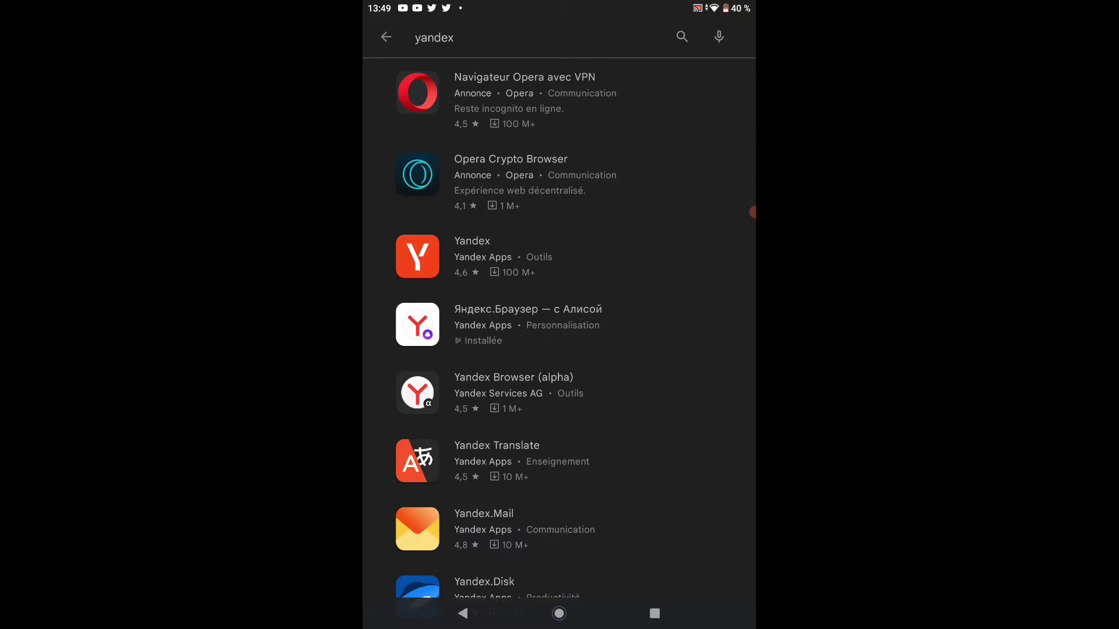
# View the store page of "Яндекс.Браузер — с Алисой" and launch the browser from it
pyautogui.click(527, 325)
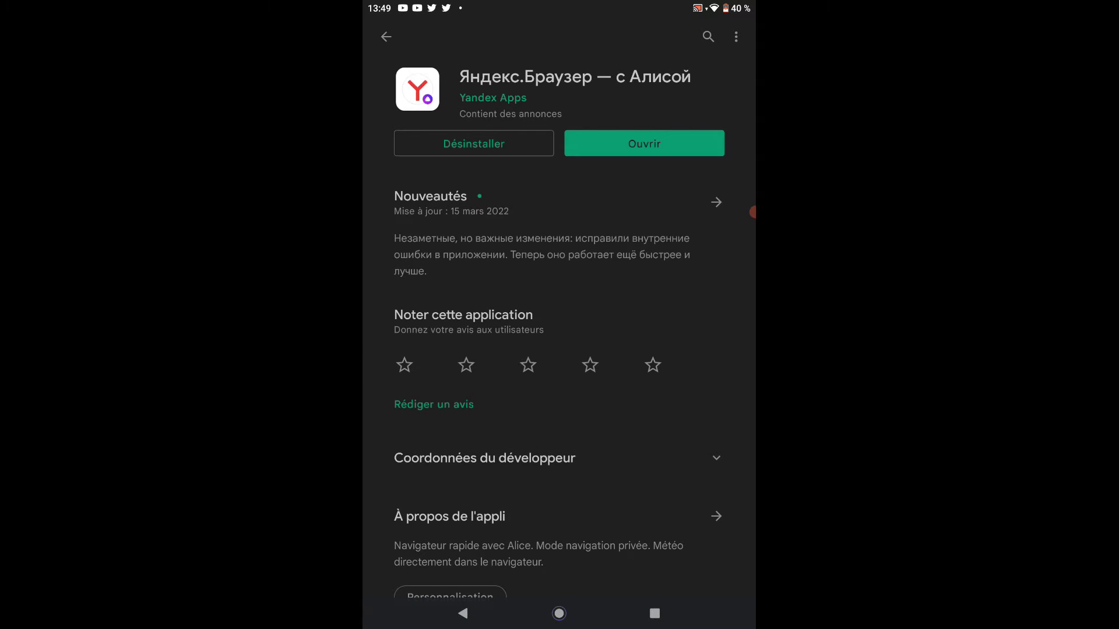
pyautogui.click(386, 36)
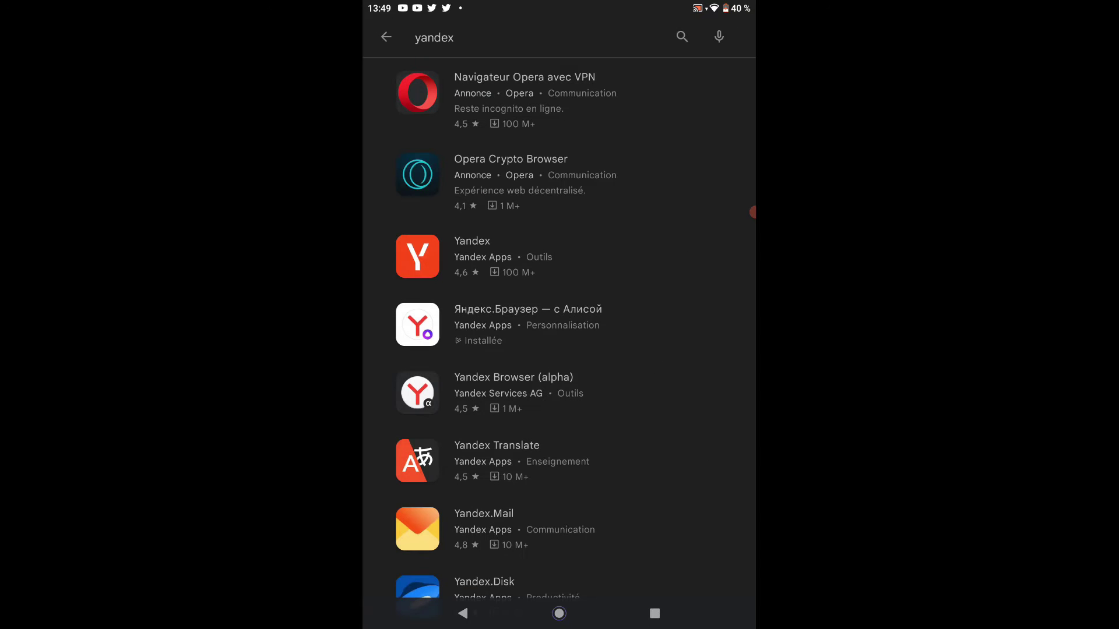
pyautogui.click(528, 325)
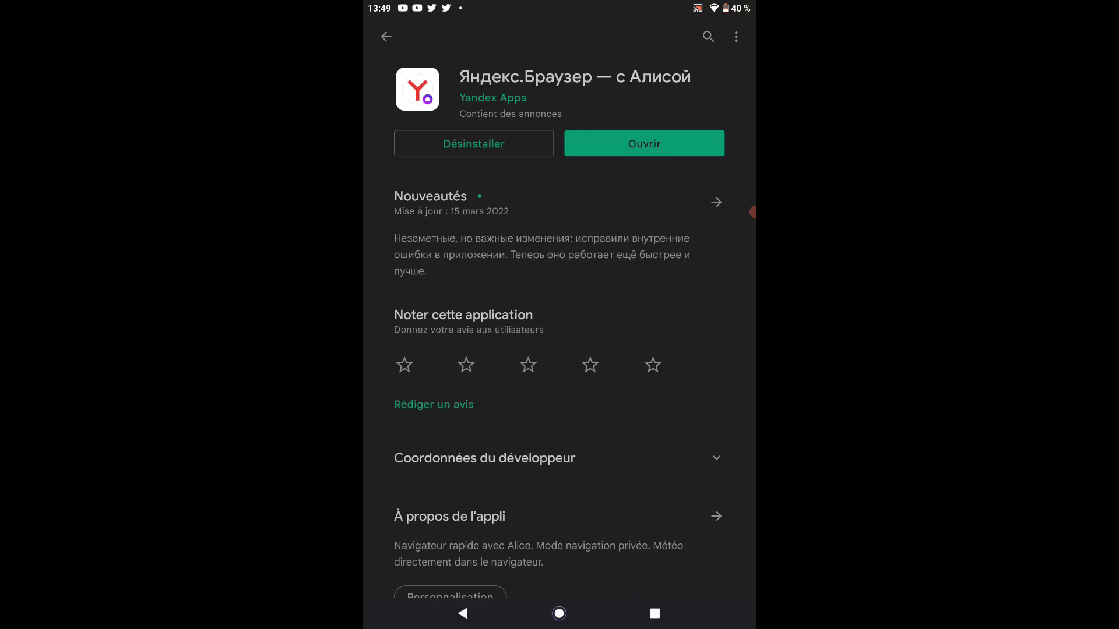
pyautogui.click(644, 143)
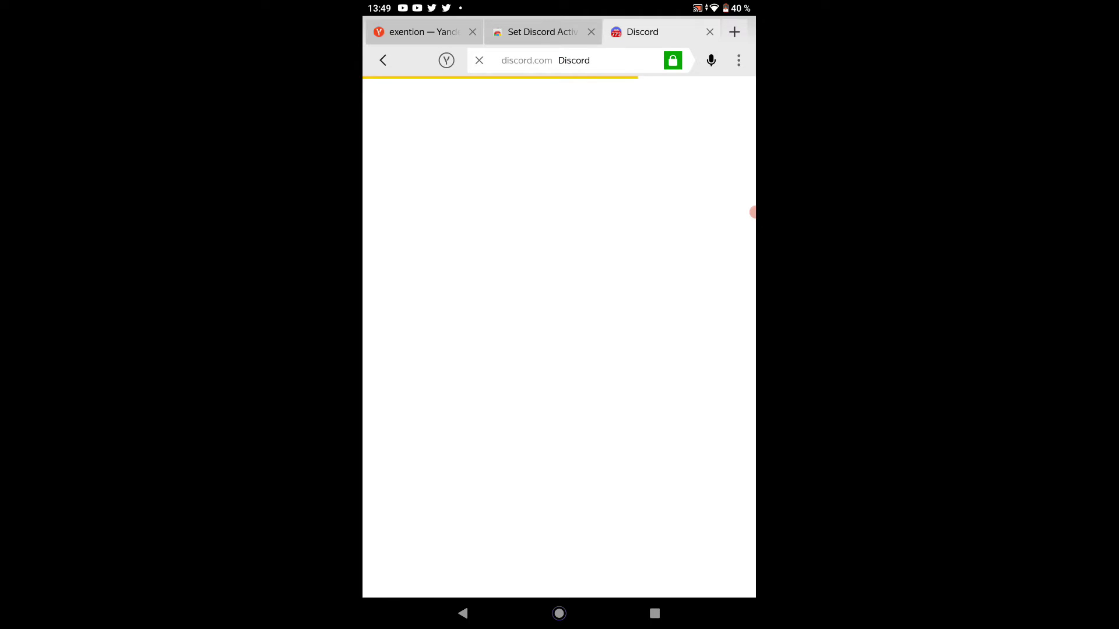
# Bring up the Set Discord Activity extension's popup on the Discord page and dismiss it
pyautogui.click(738, 60)
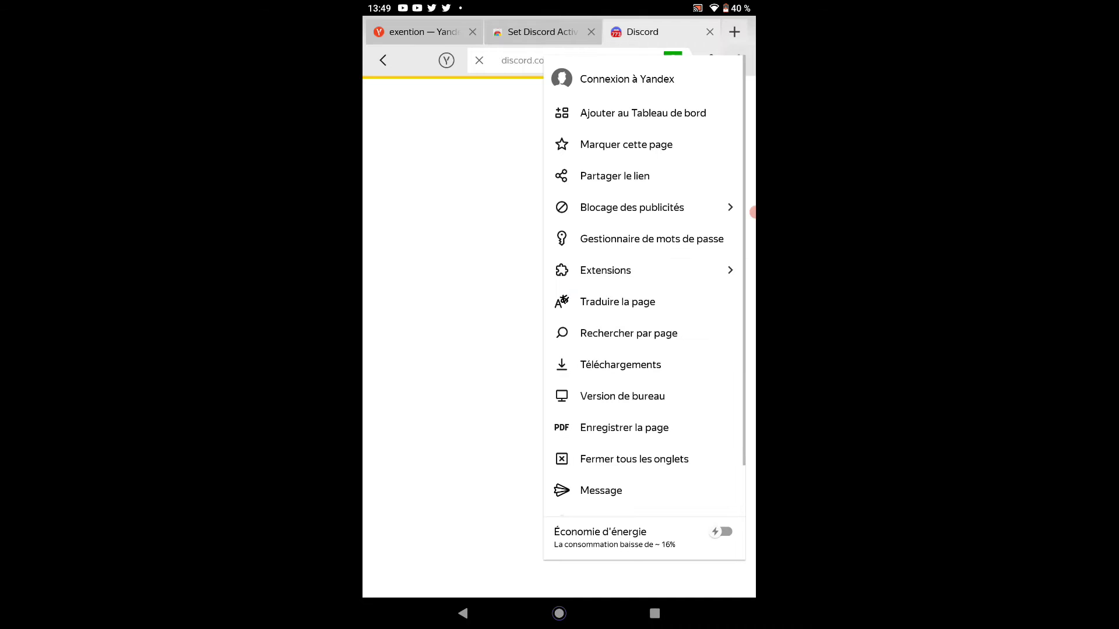
pyautogui.click(605, 270)
pyautogui.click(641, 107)
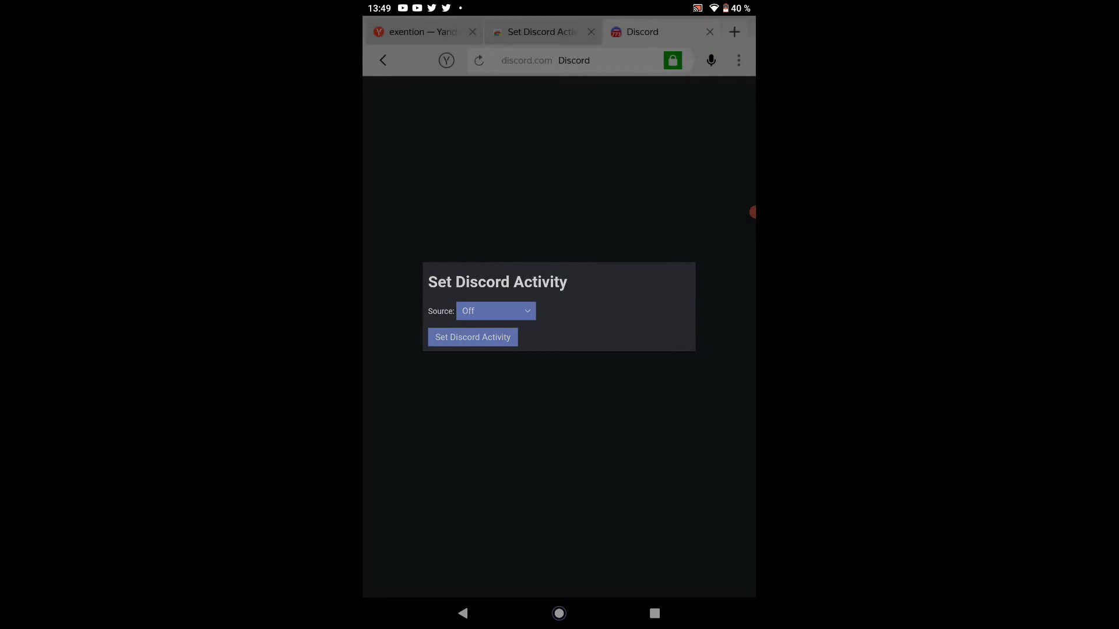
pyautogui.click(738, 60)
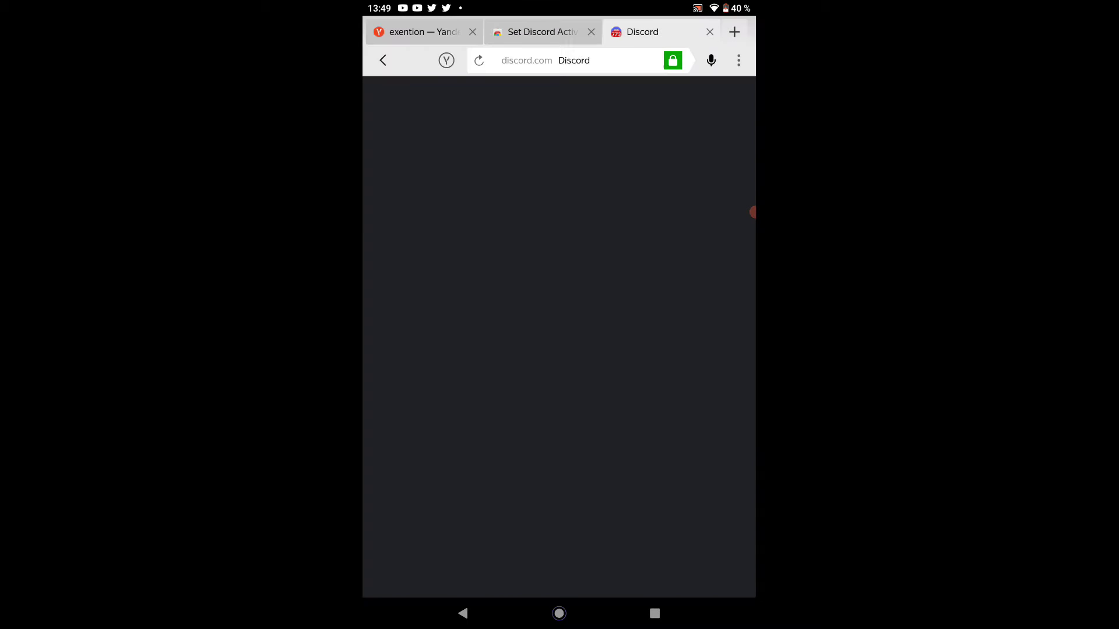
# Open the browser's full extensions page and disable Set Discord Activity under "À partir d'autres sources"
pyautogui.click(738, 60)
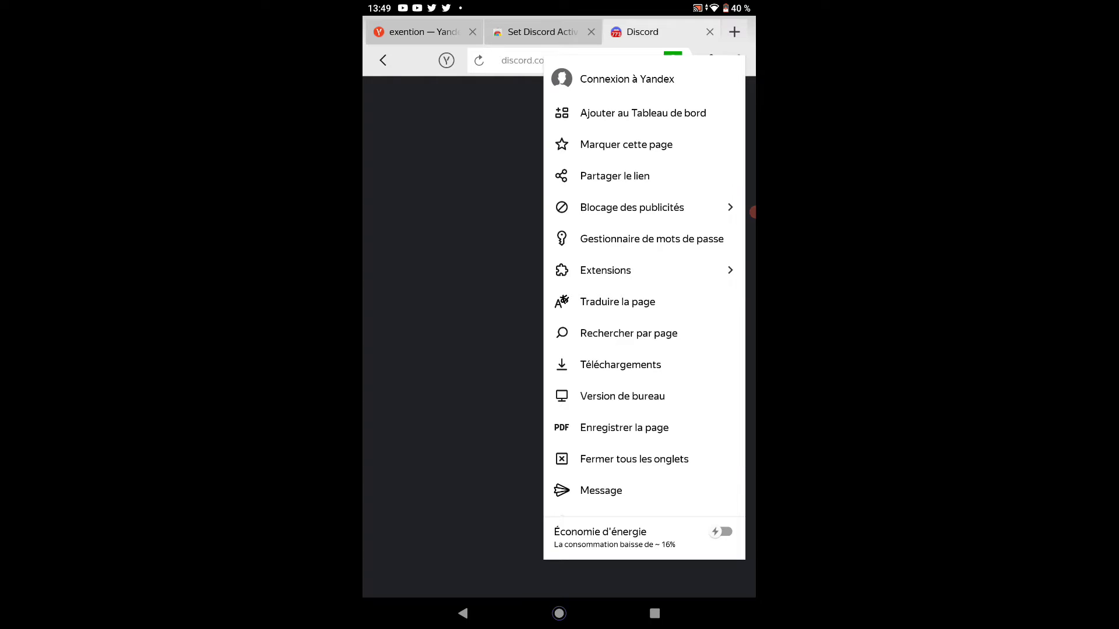
pyautogui.click(605, 270)
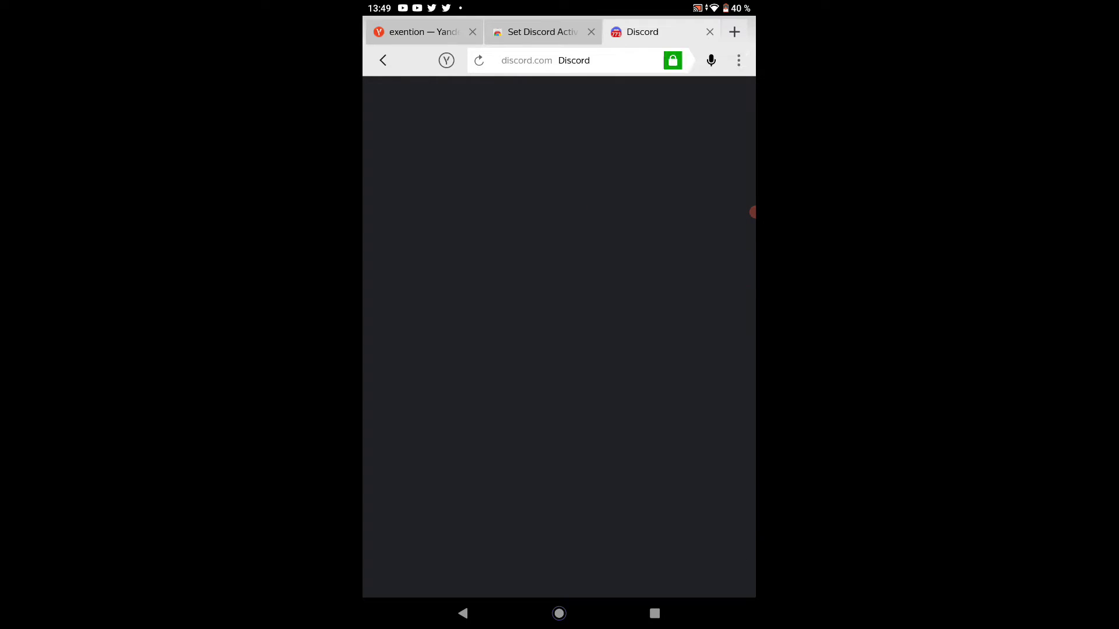
pyautogui.click(671, 107)
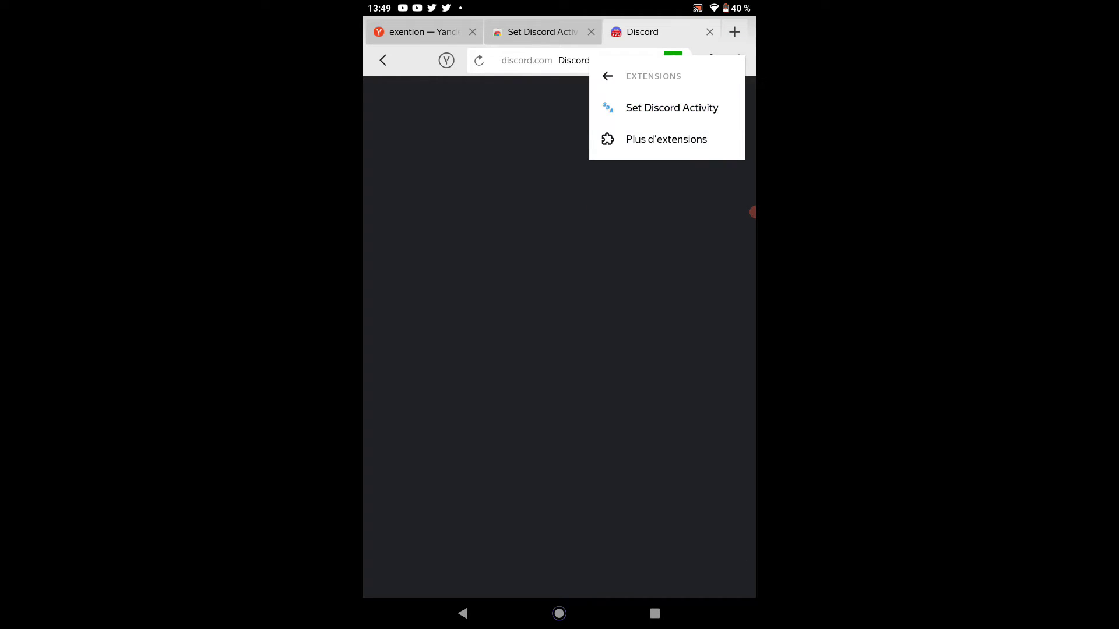
pyautogui.click(666, 138)
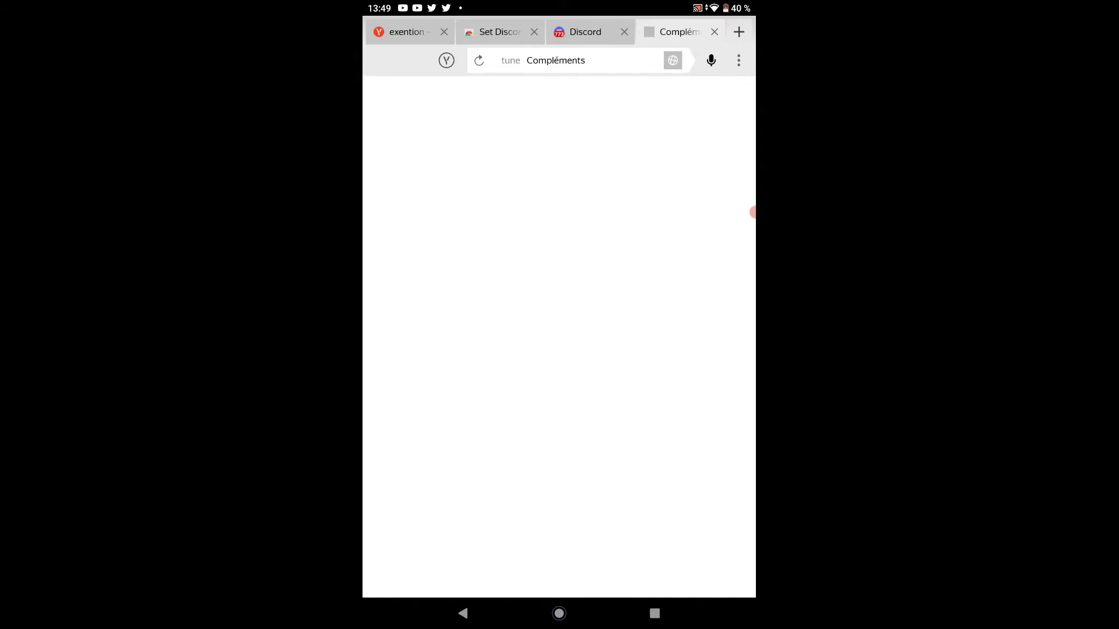
pyautogui.scroll(-2, 560, 314)
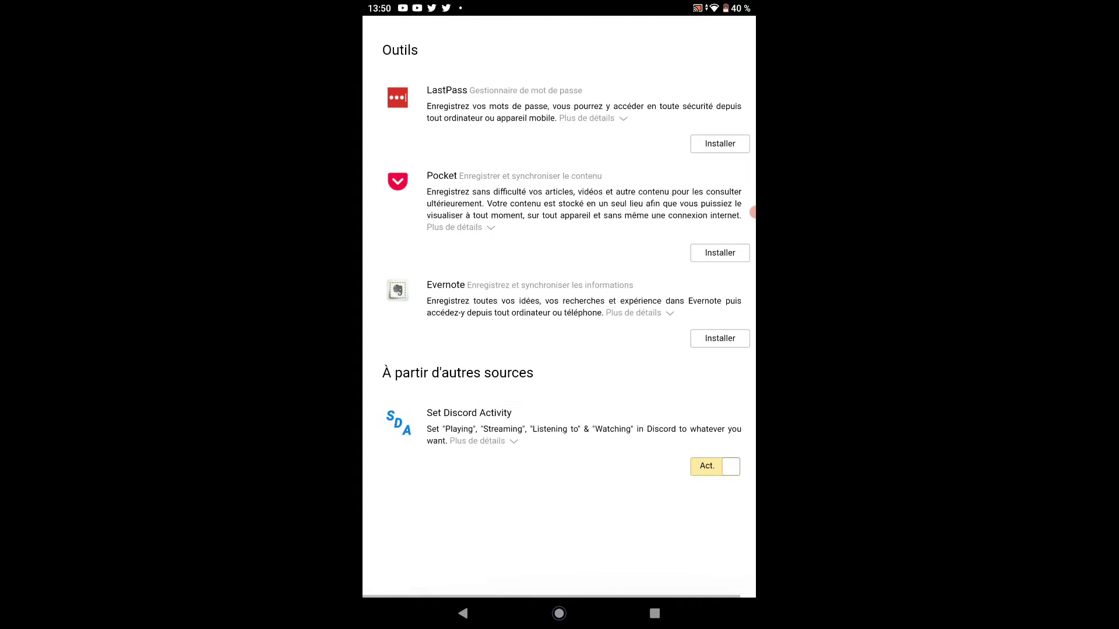
pyautogui.click(715, 470)
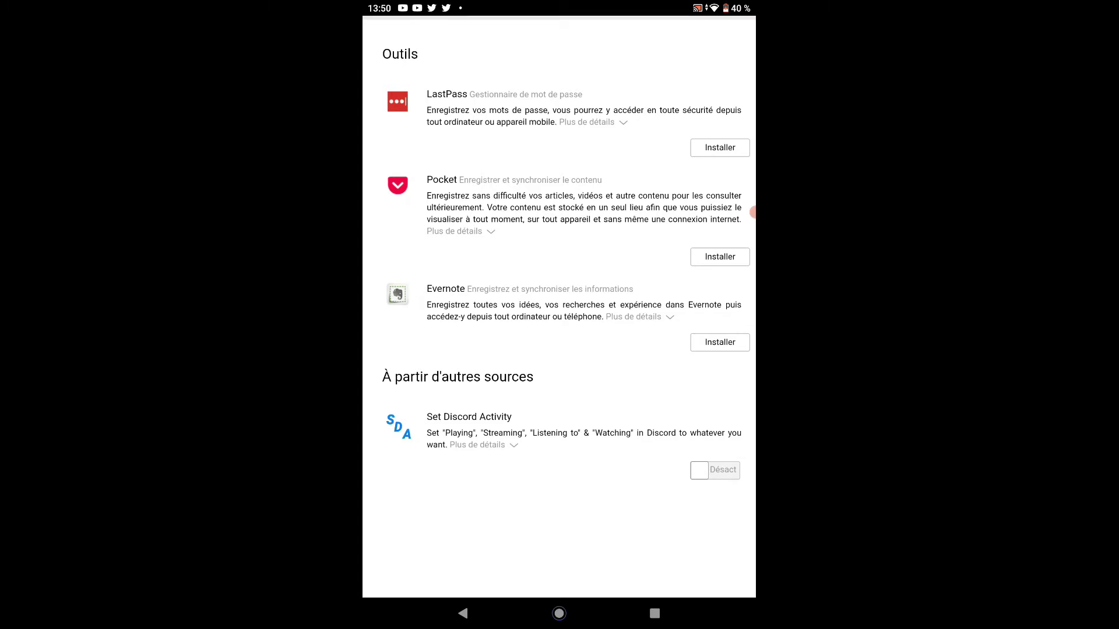
# Expand the details of the Set Discord Activity extension and uninstall it, confirming the removal
pyautogui.scroll(2, 560, 315)
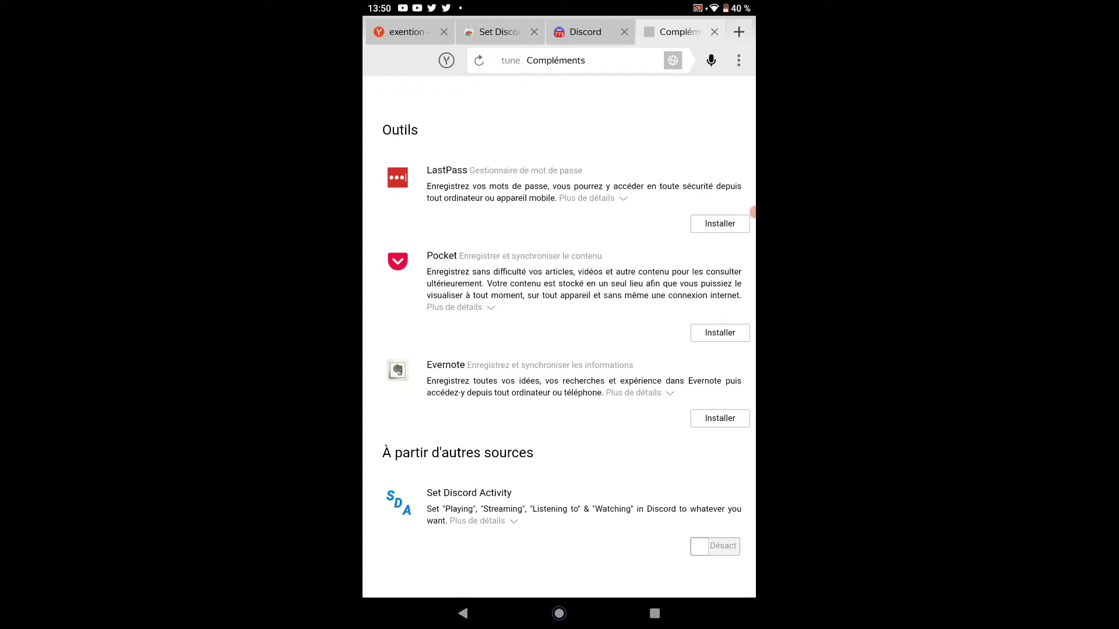
pyautogui.scroll(-2, 560, 315)
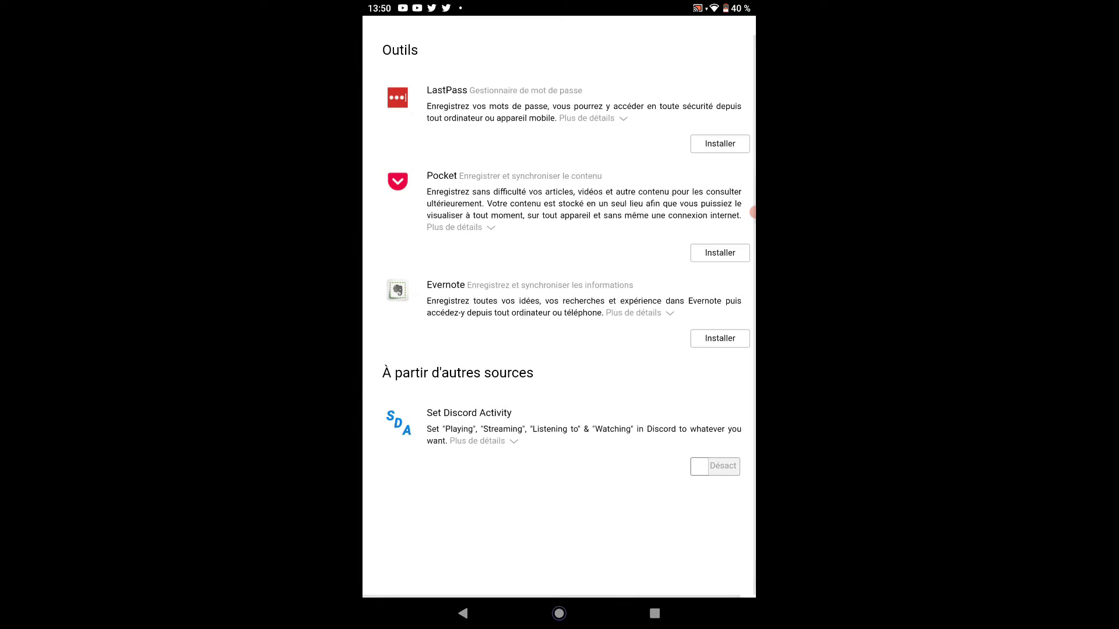
pyautogui.click(477, 441)
pyautogui.click(454, 463)
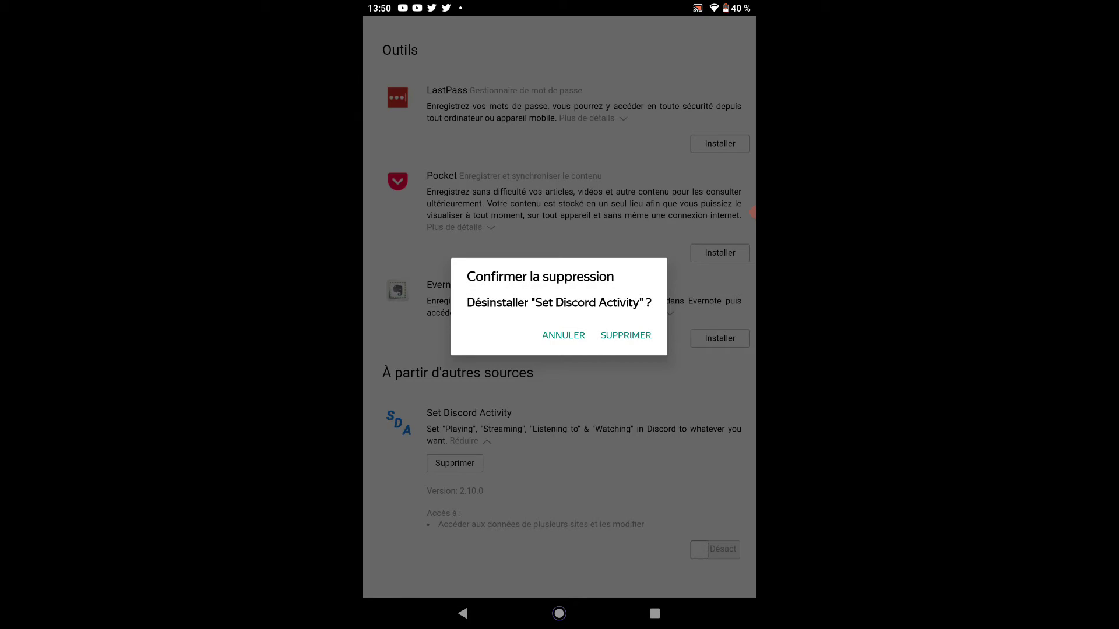
pyautogui.click(626, 335)
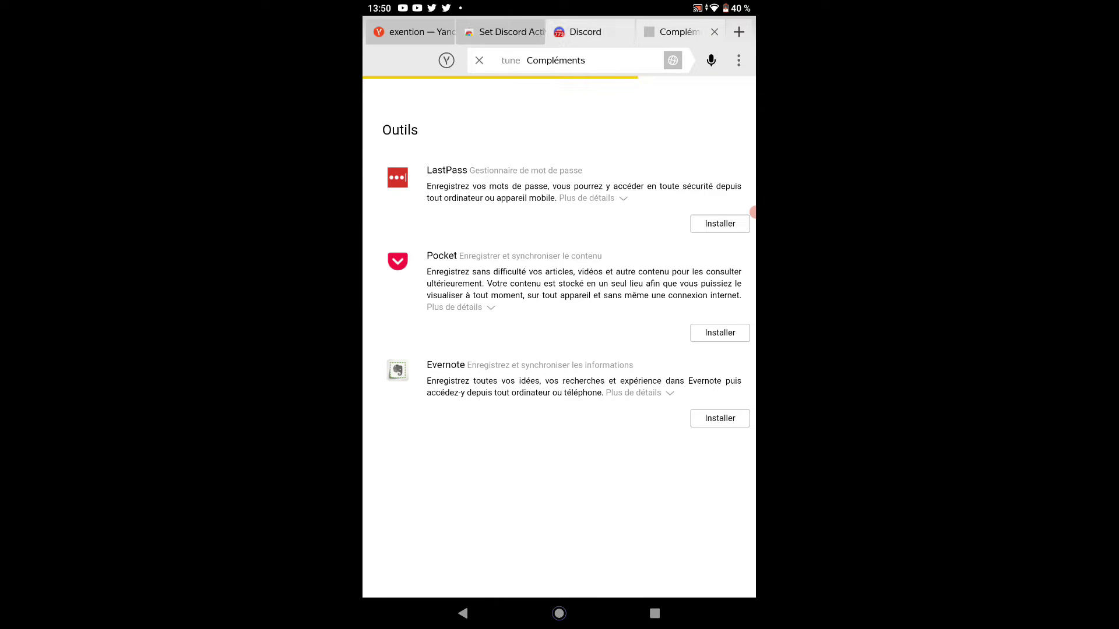
# Close all open browser tabs, including the Compléments, Discord, Set Discord Activity and search results pages
pyautogui.click(715, 32)
pyautogui.click(710, 32)
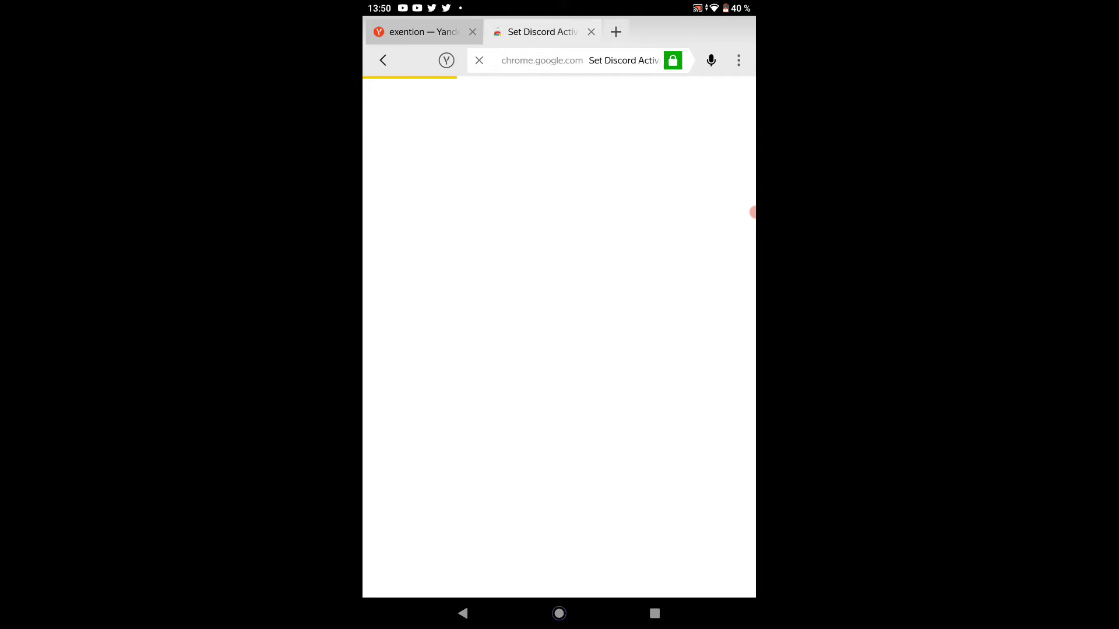
pyautogui.click(591, 32)
pyautogui.click(473, 32)
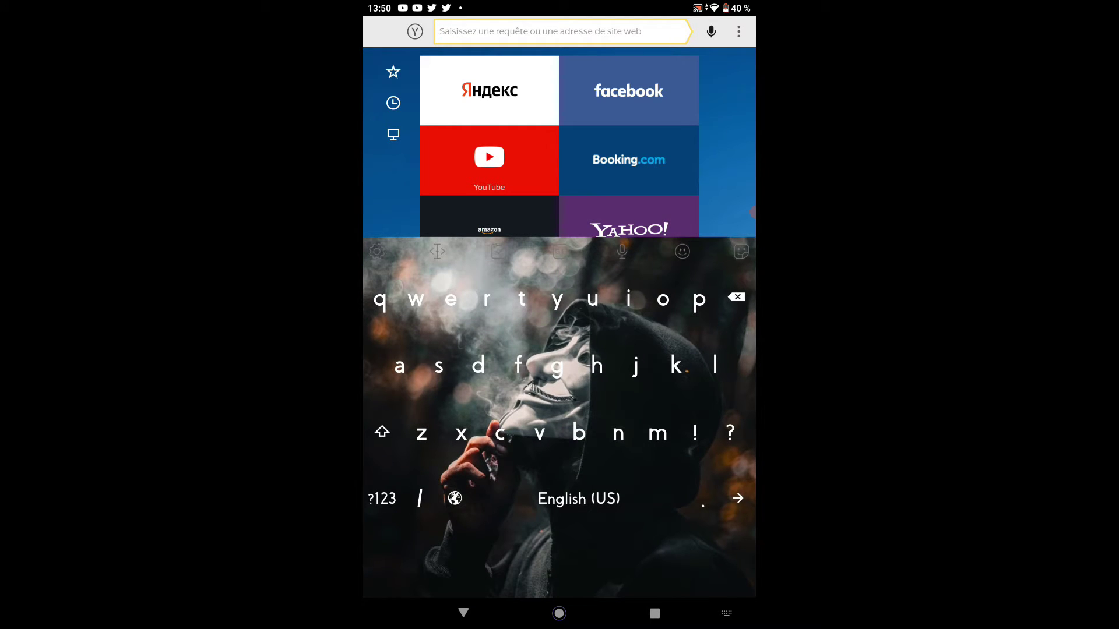
# Search Yandex for "exentation"
pyautogui.write('e')
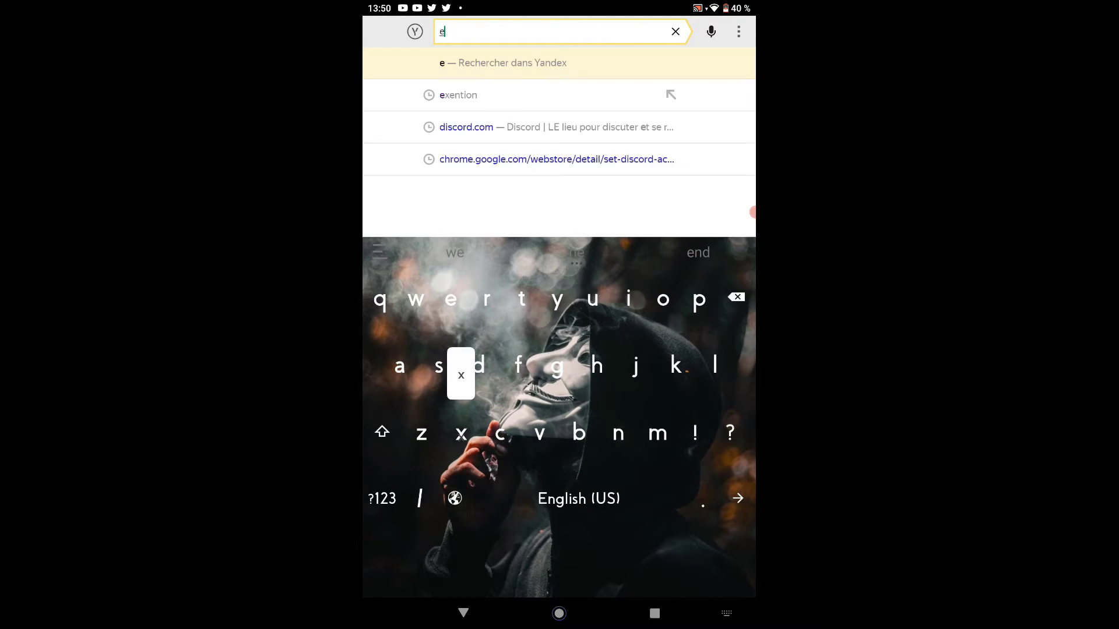
pyautogui.write('xentar')
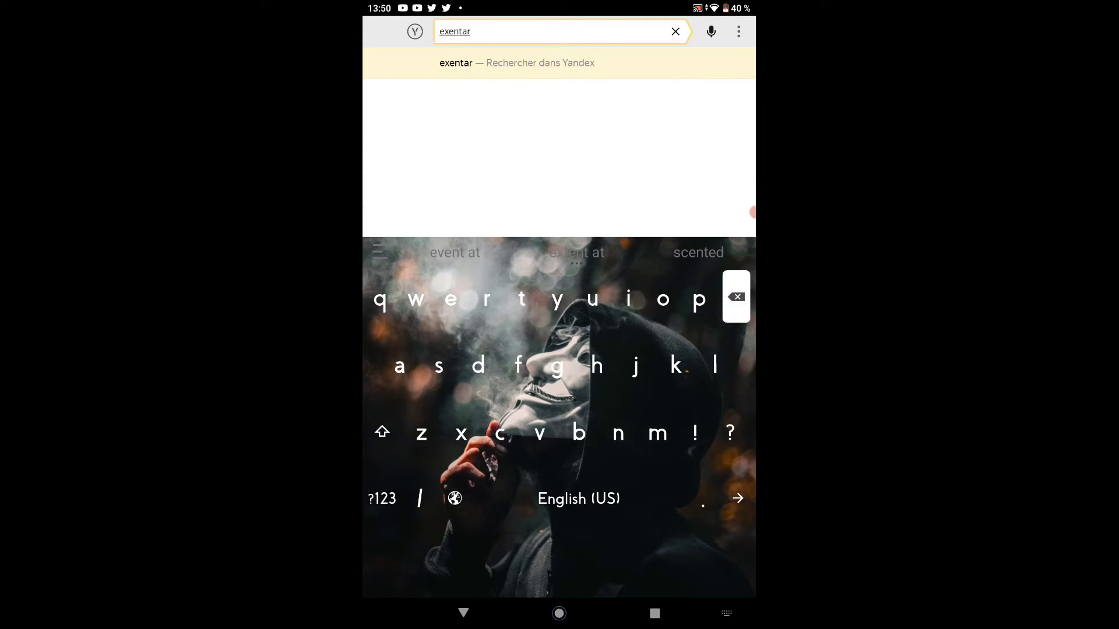
pyautogui.press('BackSpace')
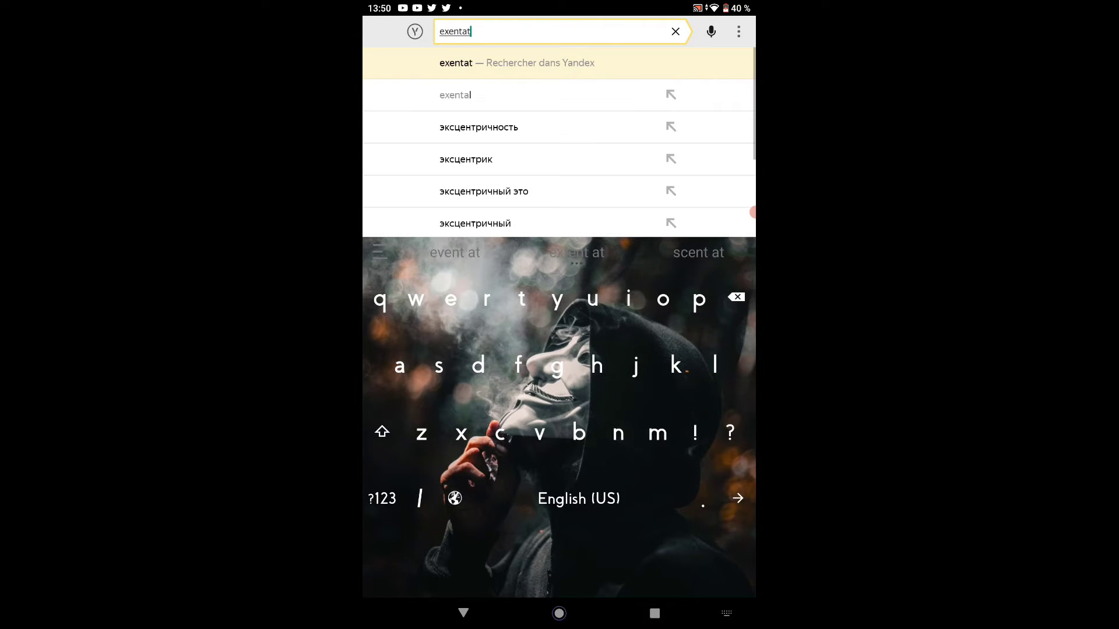
pyautogui.write('tion')
pyautogui.press('Return')
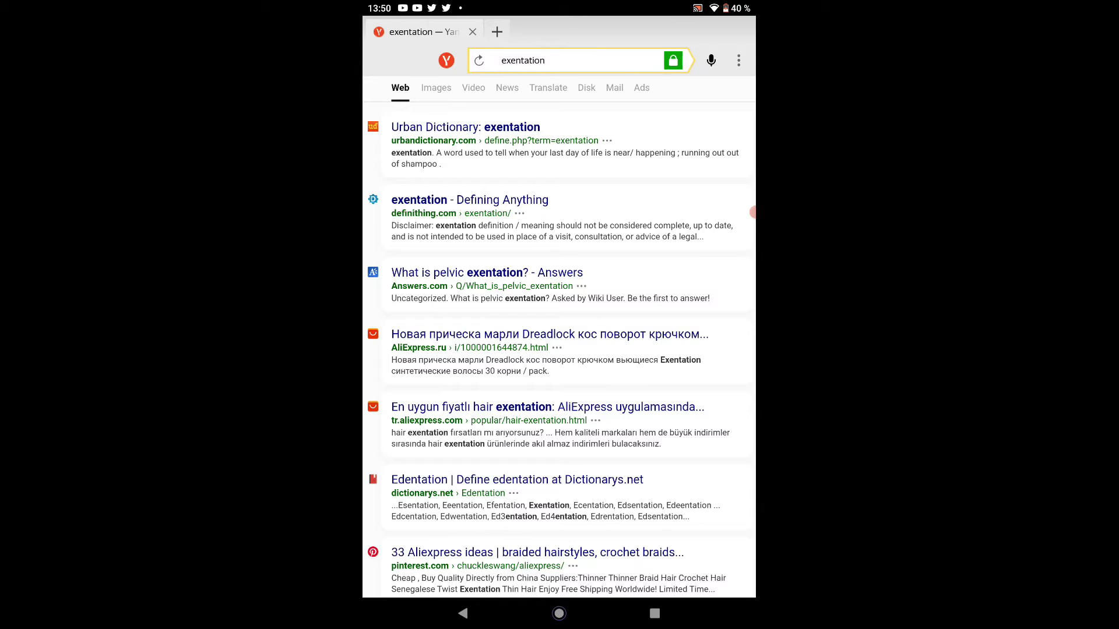
# Search Yandex for "exention" instead, accept the cookies, and open the "Chrome Web Store - Extensions" result
pyautogui.click(523, 60)
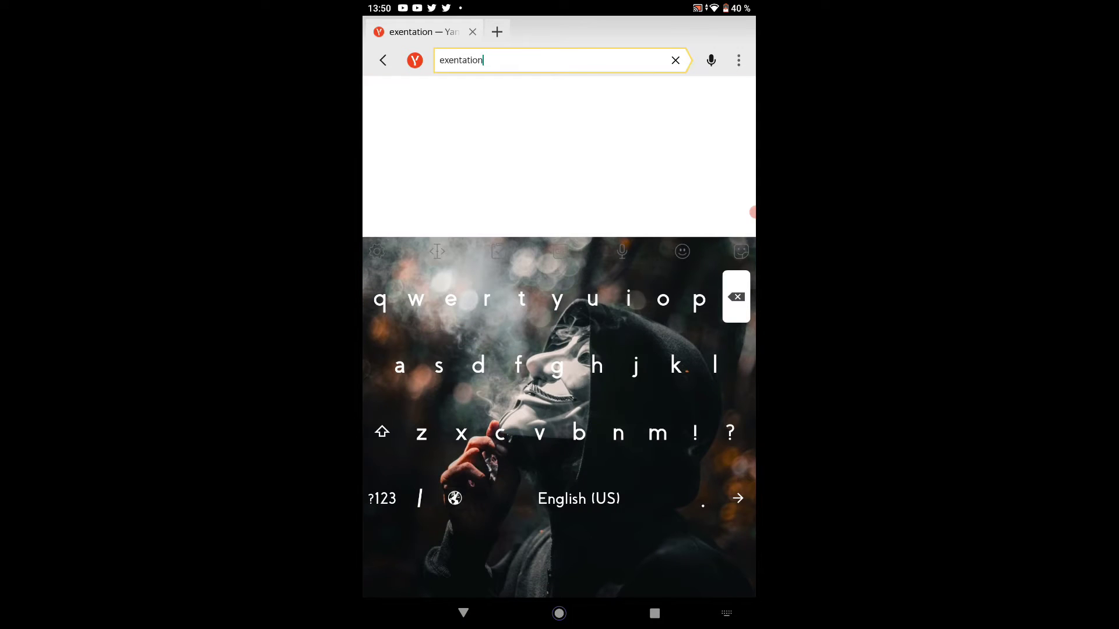
pyautogui.write('exe')
pyautogui.press('BackSpace')
pyautogui.press('BackSpace')
pyautogui.write('xe')
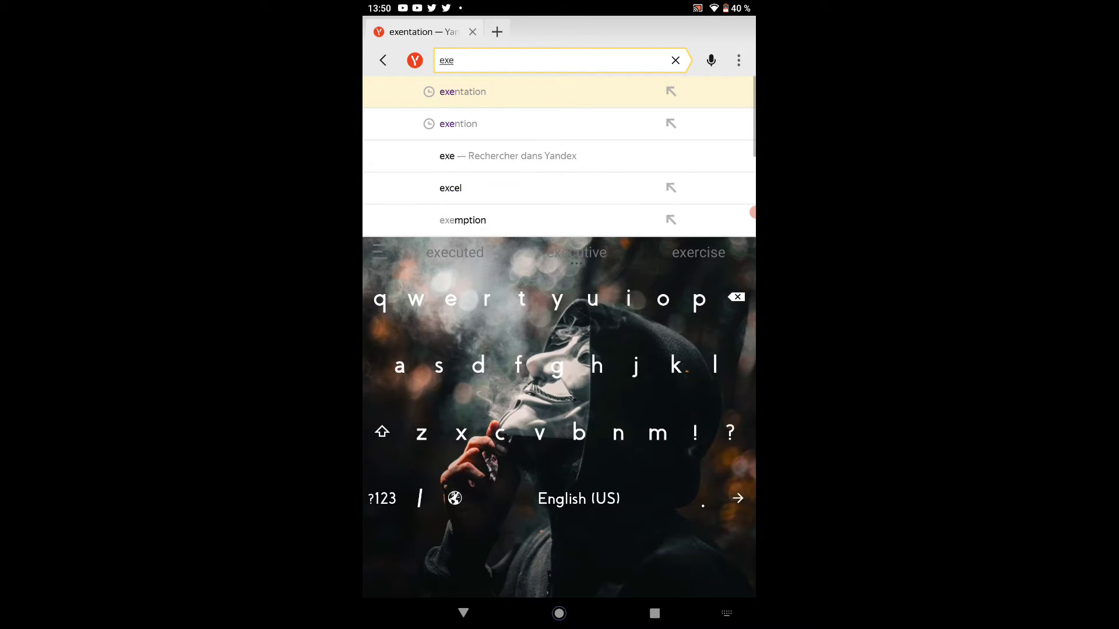
pyautogui.click(458, 124)
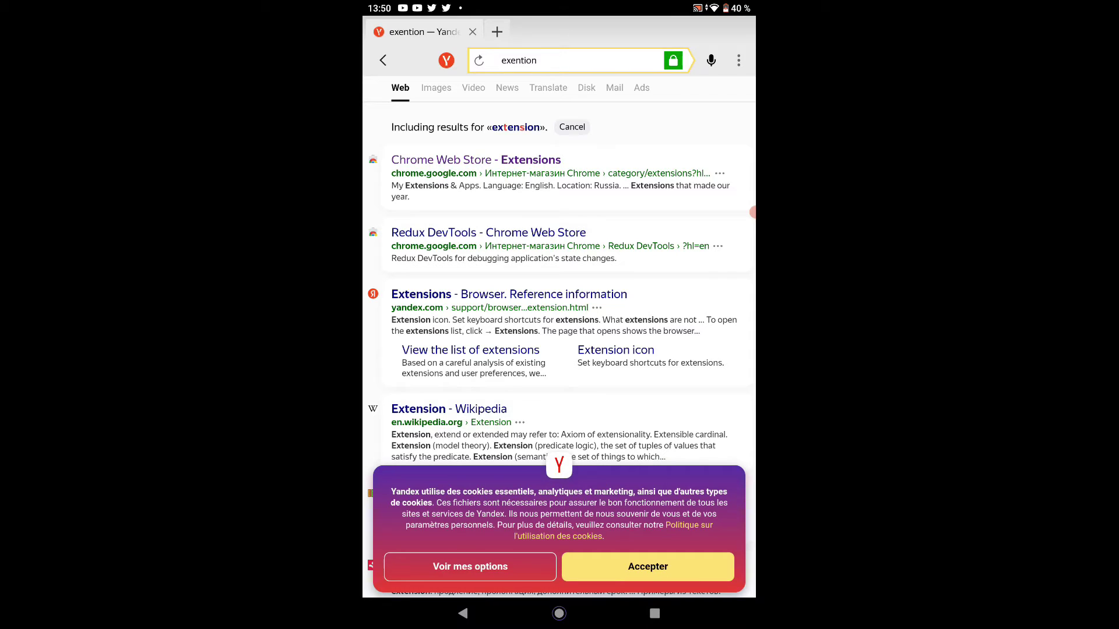
pyautogui.click(647, 567)
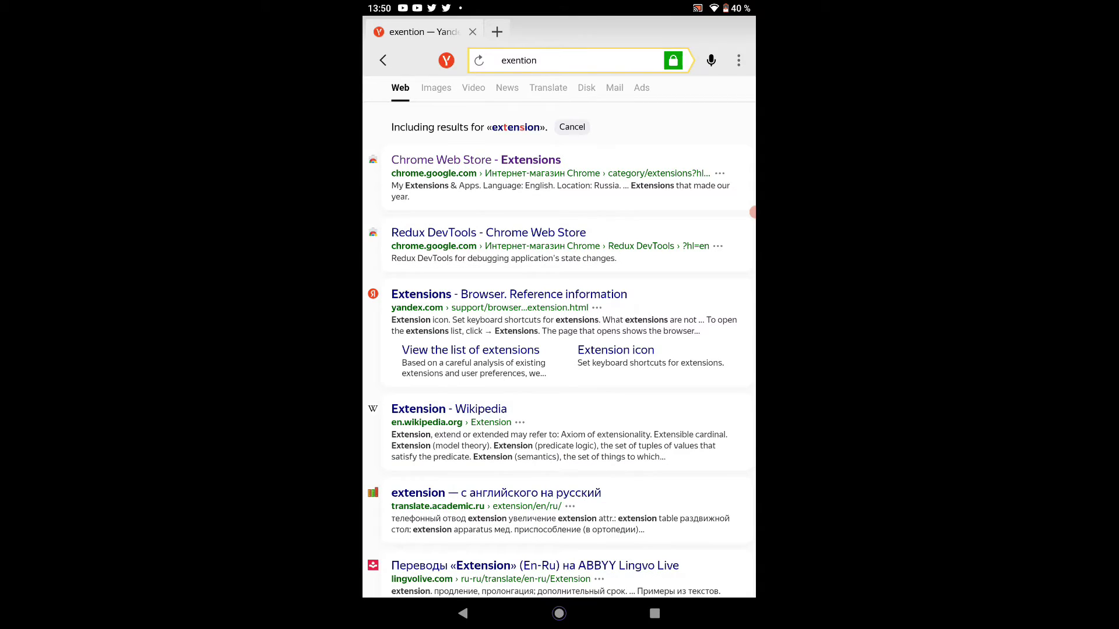
pyautogui.click(476, 160)
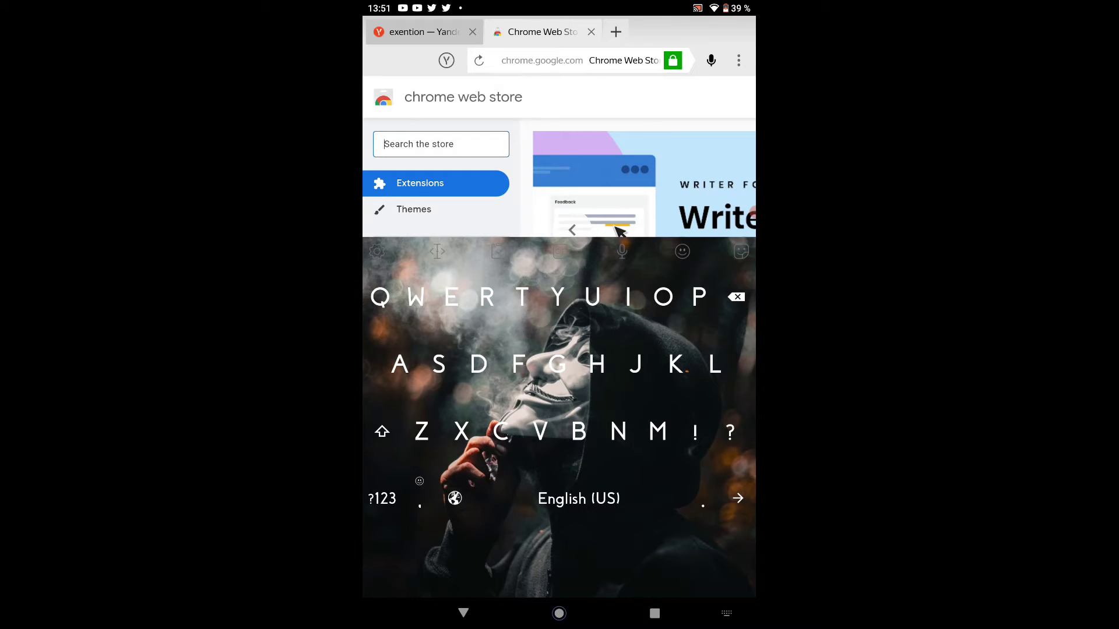
# Search the Chrome Web Store for "Set to discord activity"
pyautogui.write('Set to')
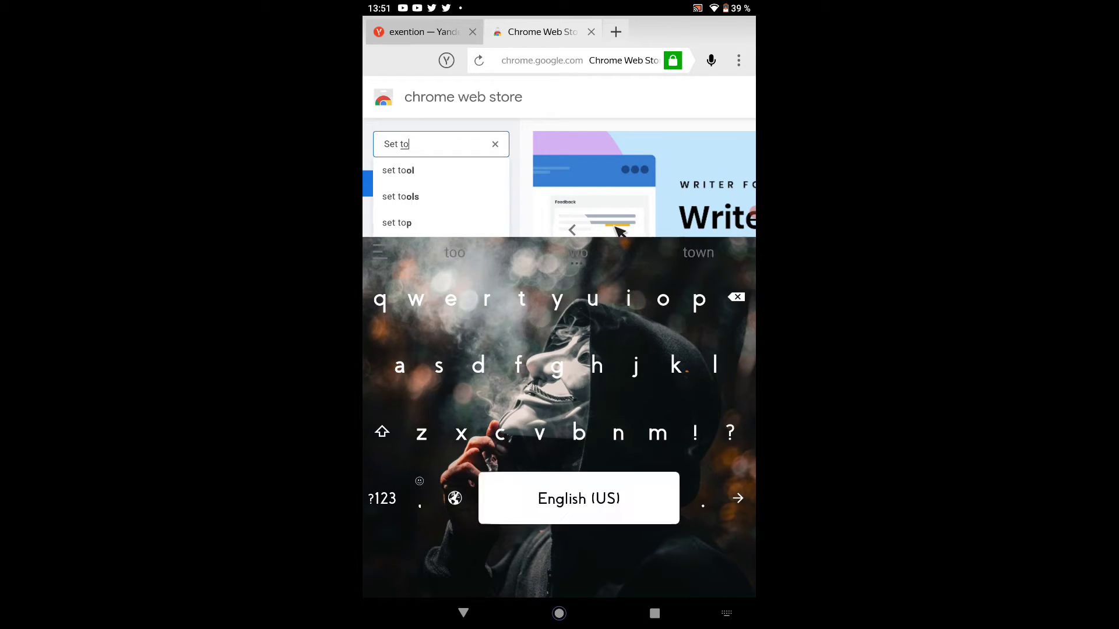
pyautogui.write(' dis')
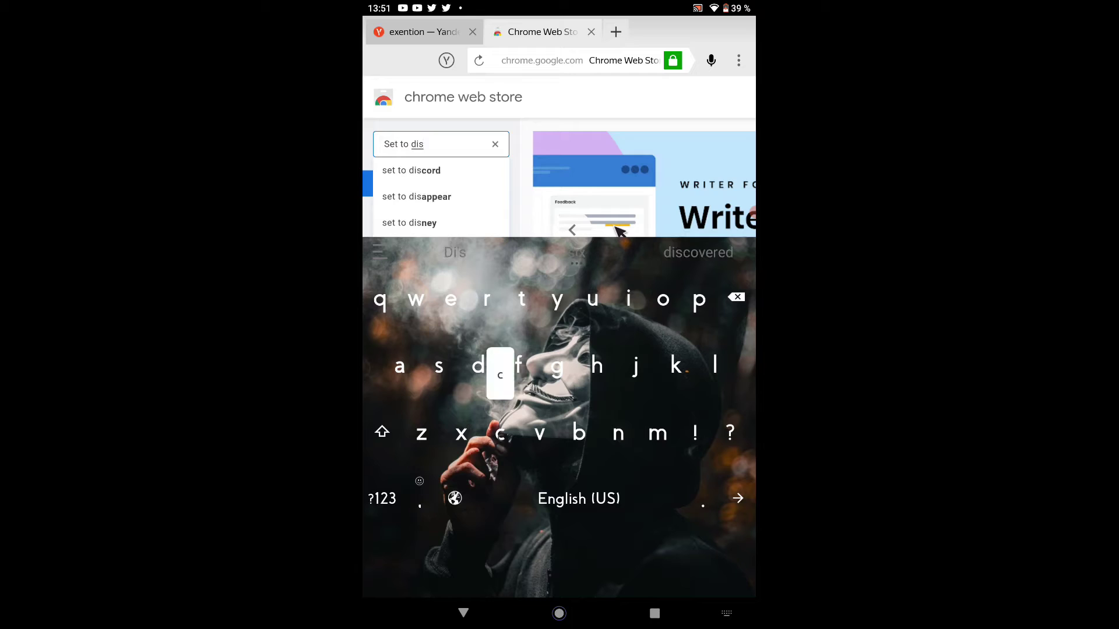
pyautogui.write('cord')
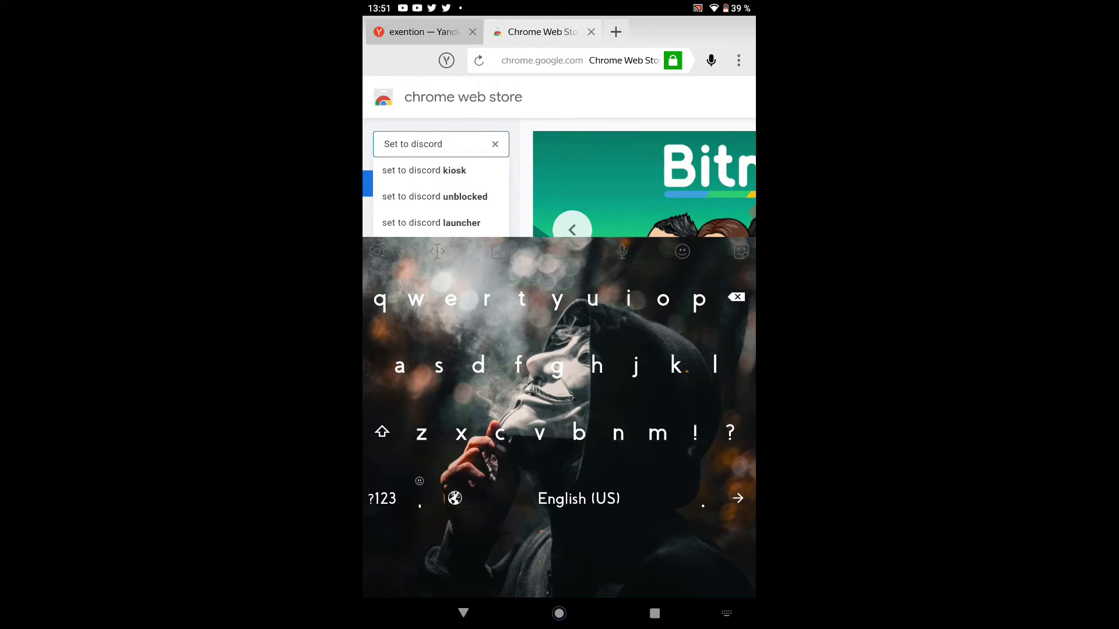
pyautogui.write('ac')
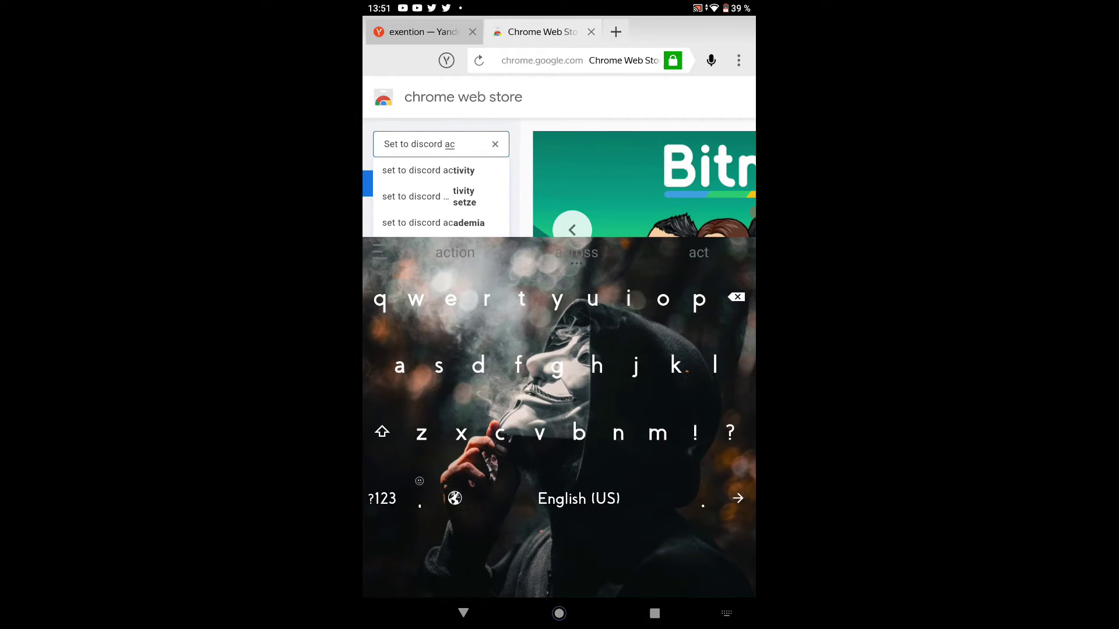
pyautogui.write('ti')
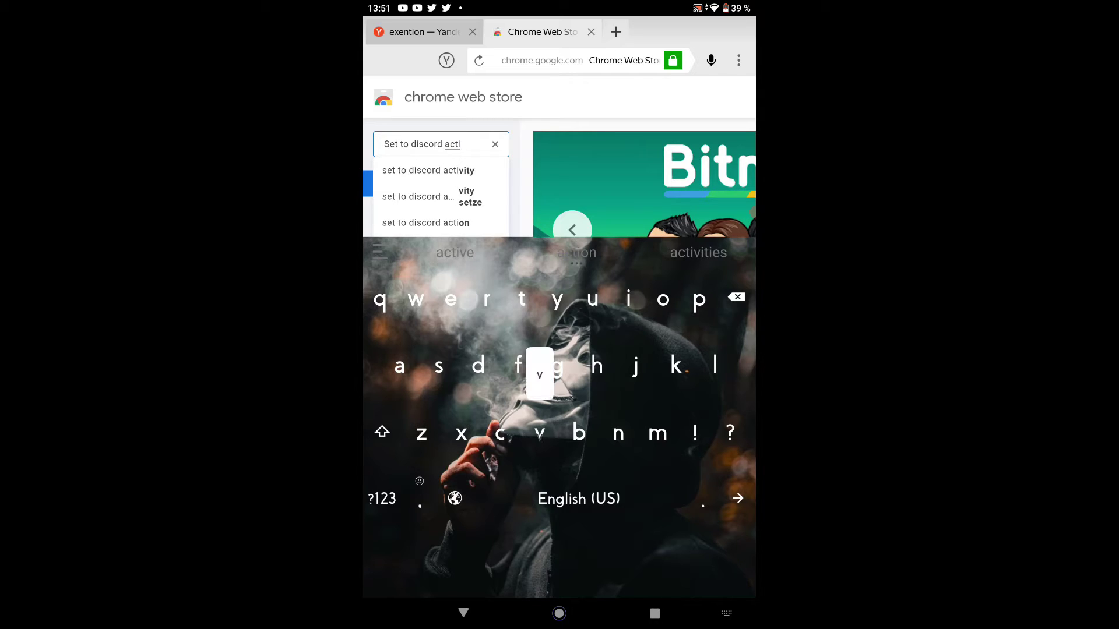
pyautogui.write('vity')
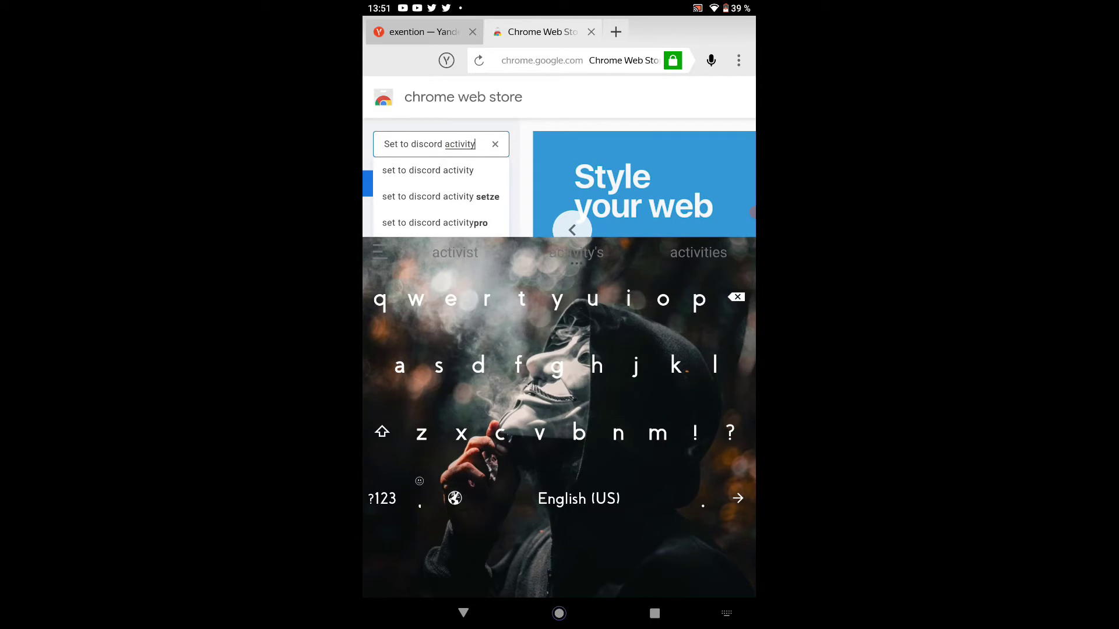
pyautogui.press('Return')
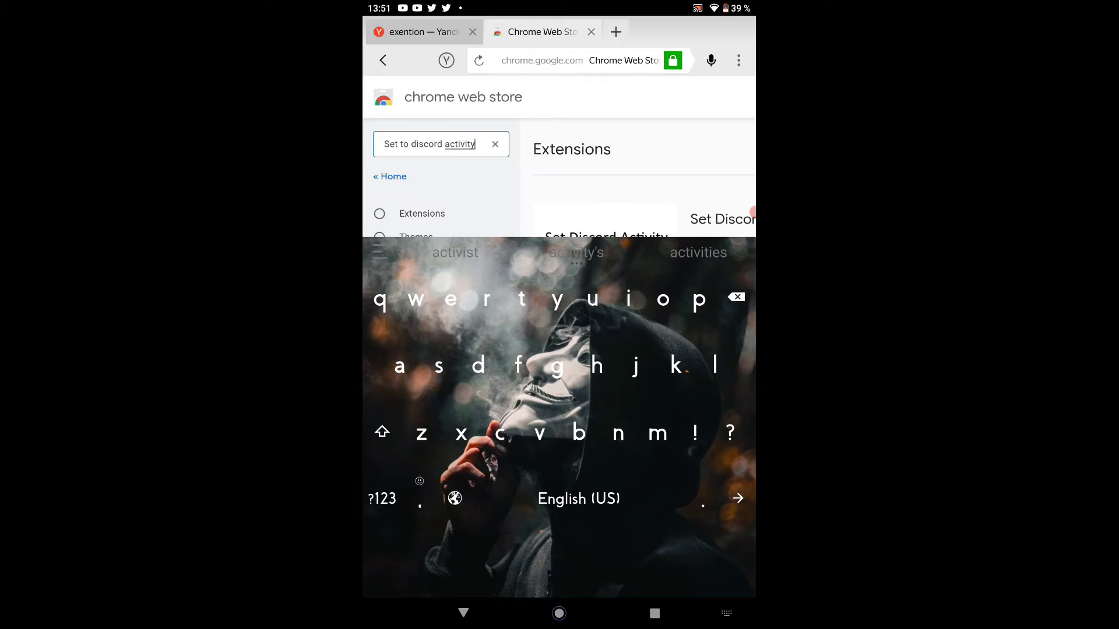
pyautogui.click(464, 613)
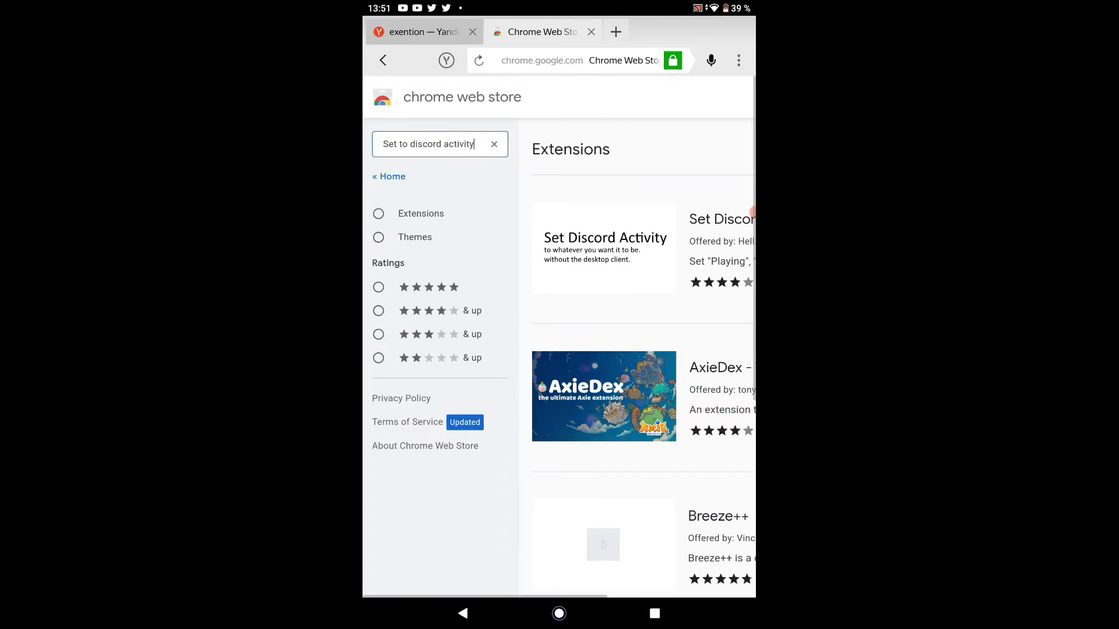
# Open the Set Discord Activity listing and add the extension to the browser, confirming the installation
pyautogui.hscroll(4, 559, 350)
pyautogui.hscroll(-3, 559, 350)
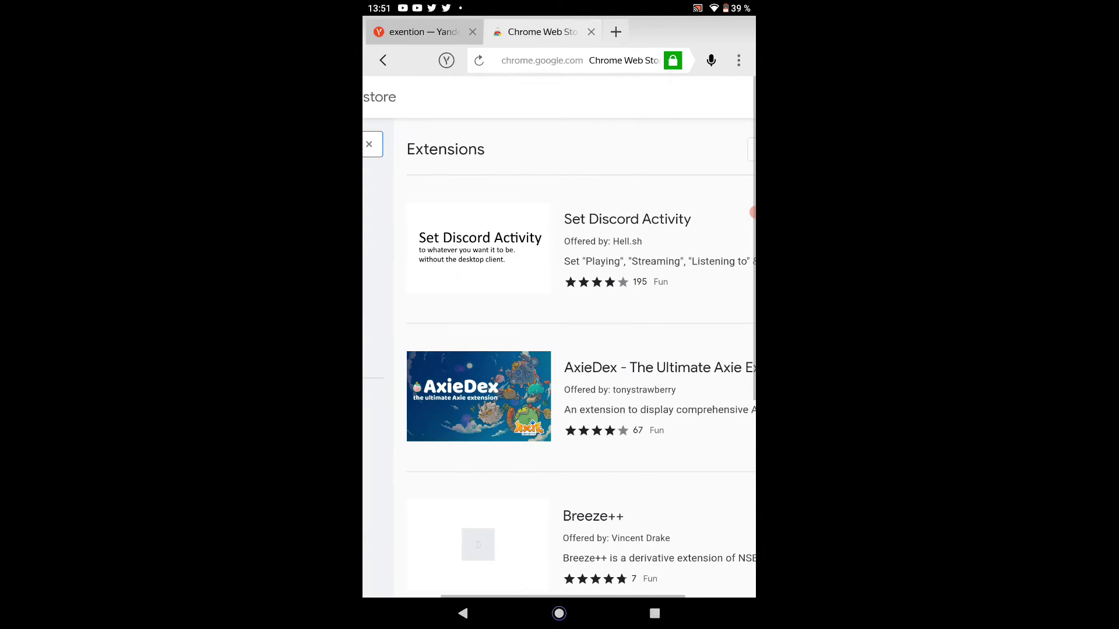
pyautogui.click(571, 248)
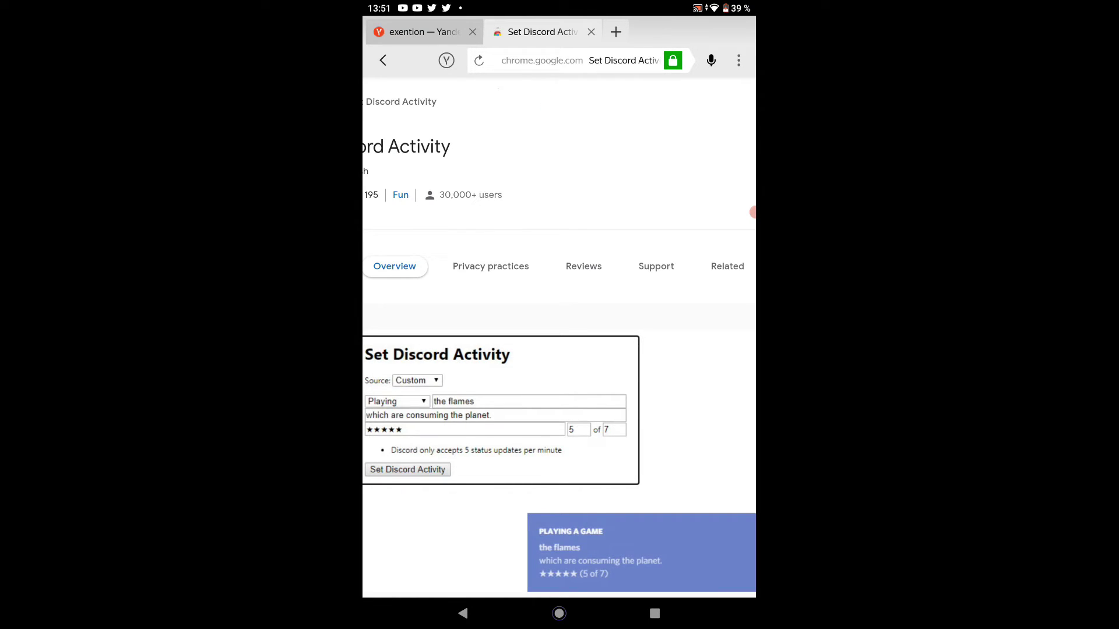
pyautogui.hscroll(1, 559, 349)
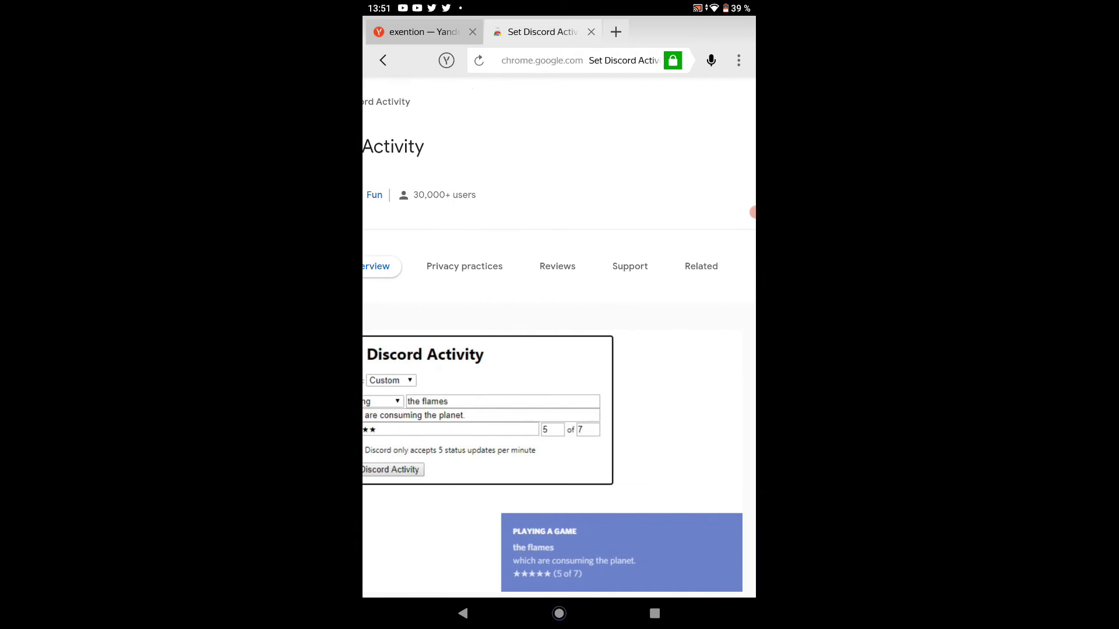
pyautogui.hscroll(3, 560, 350)
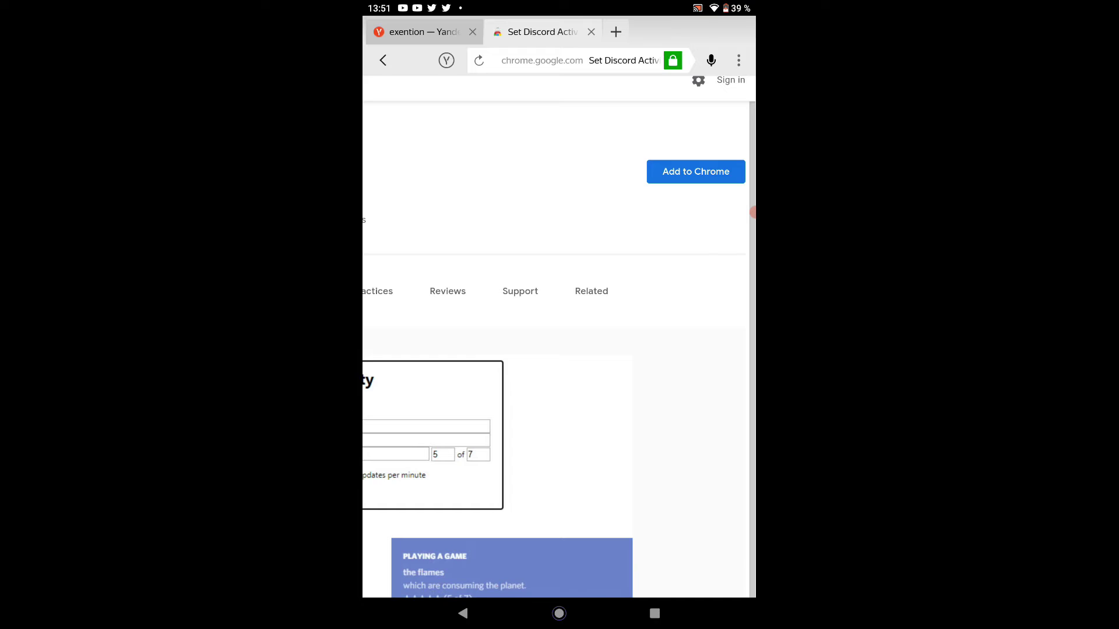
pyautogui.click(695, 171)
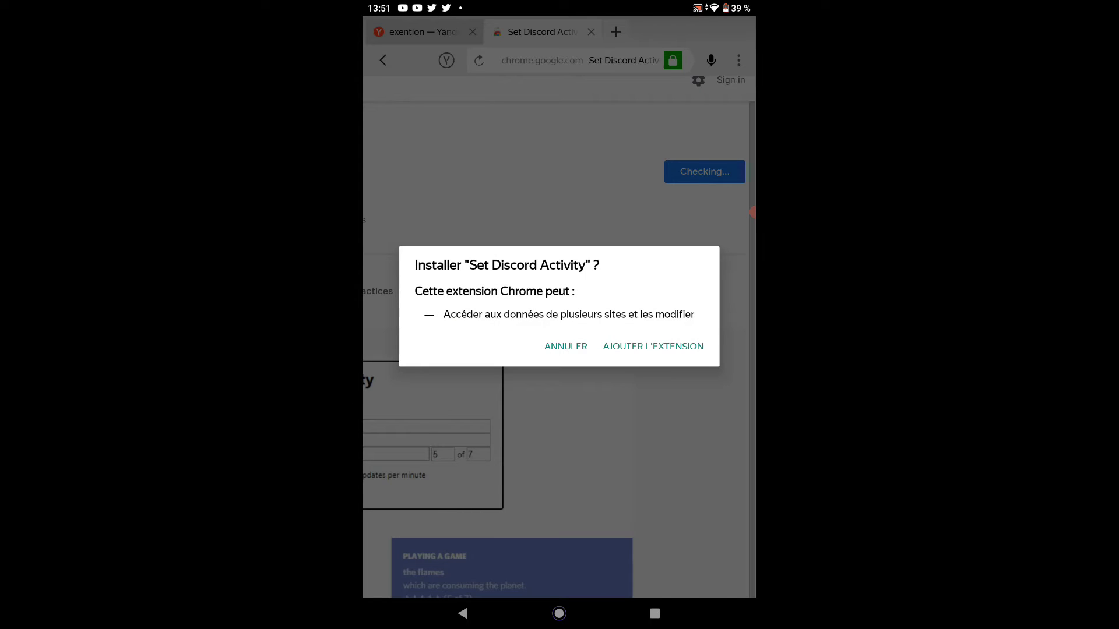
pyautogui.click(653, 346)
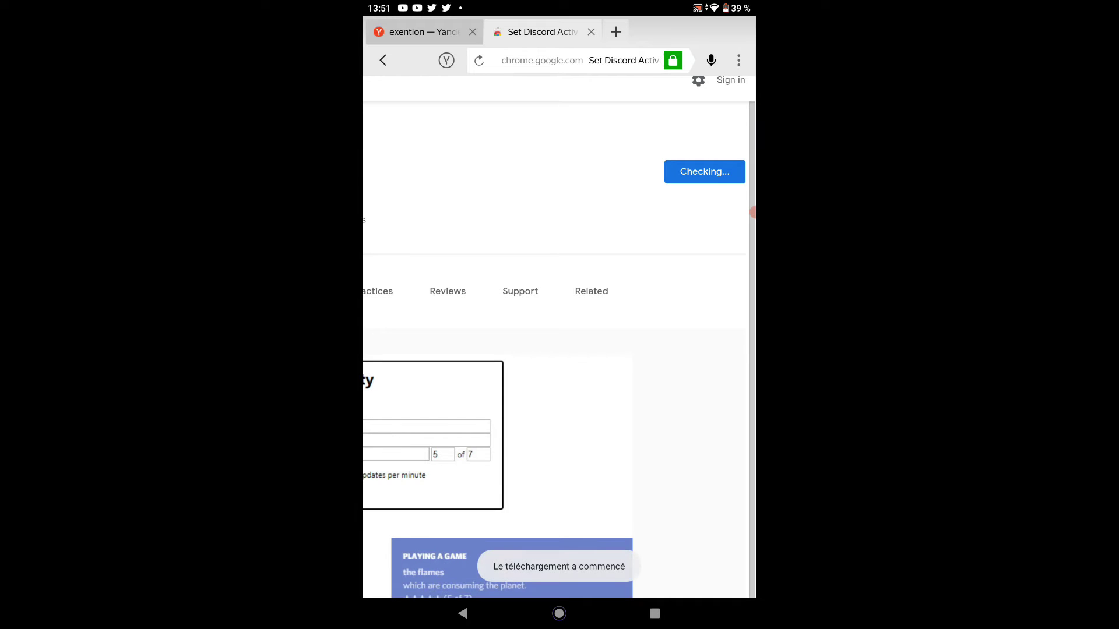
pyautogui.click(591, 290)
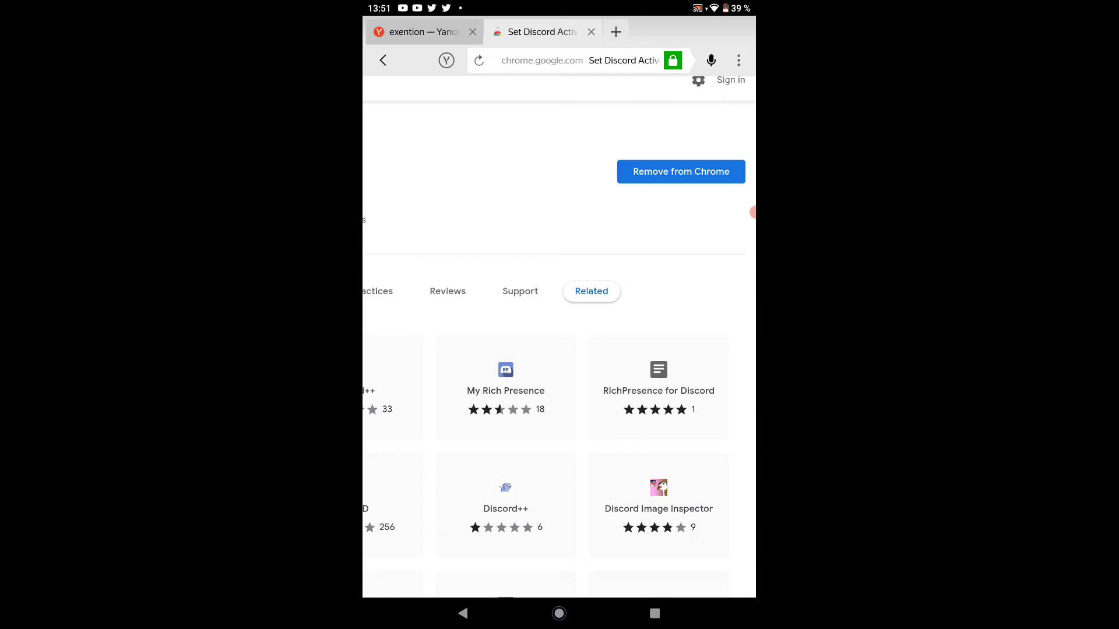
# Load discord.com in a new tab and close the Set Discord Activity store page
pyautogui.click(615, 32)
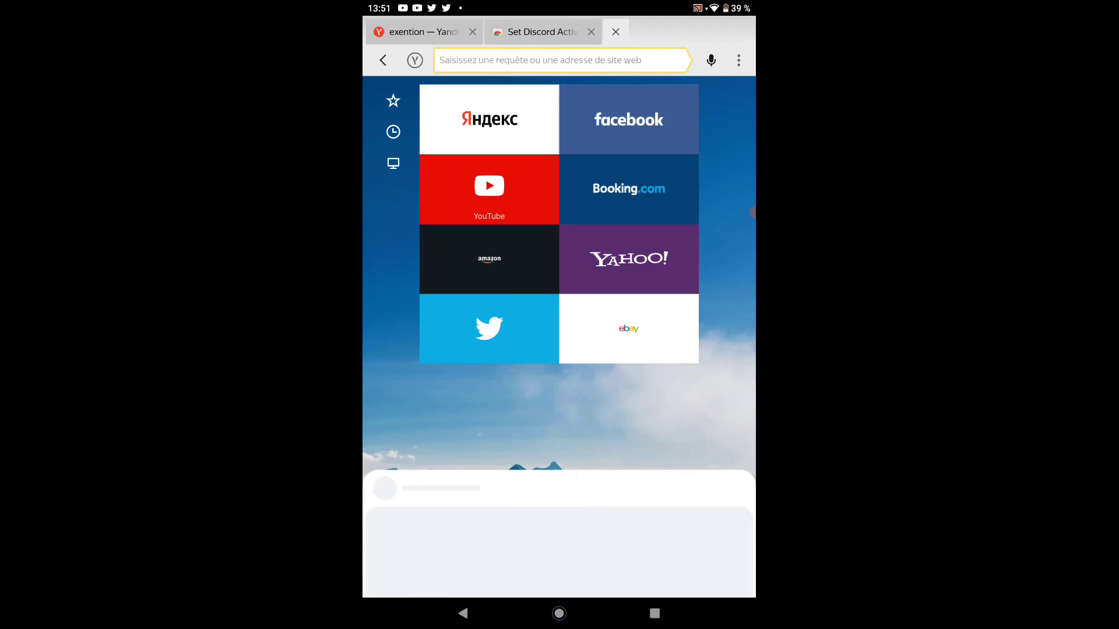
pyautogui.click(591, 33)
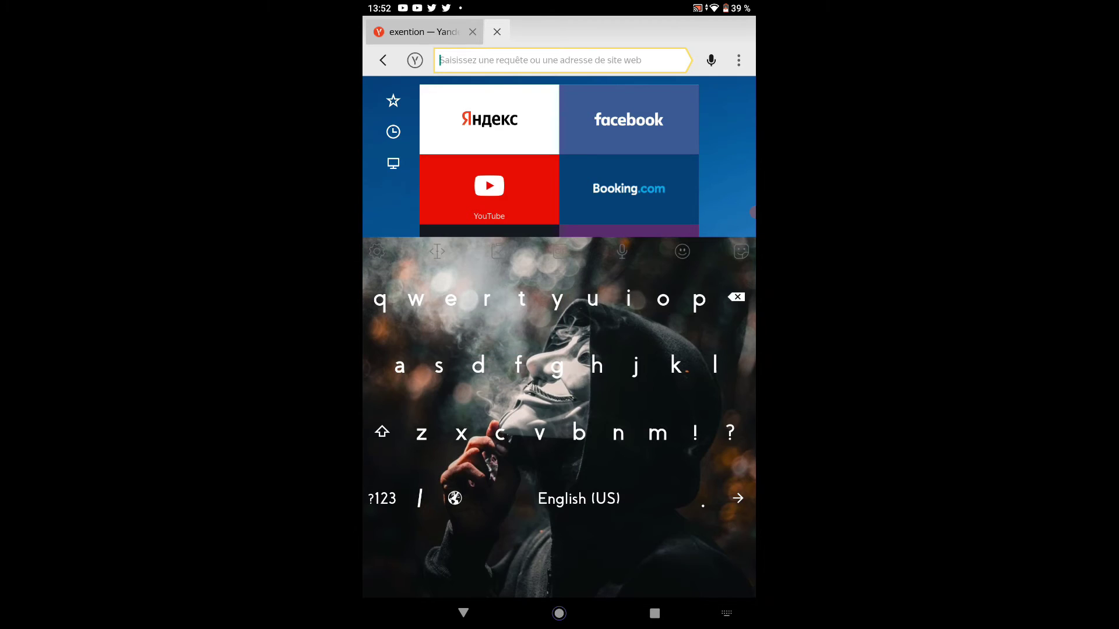
pyautogui.write('di')
pyautogui.press('Return')
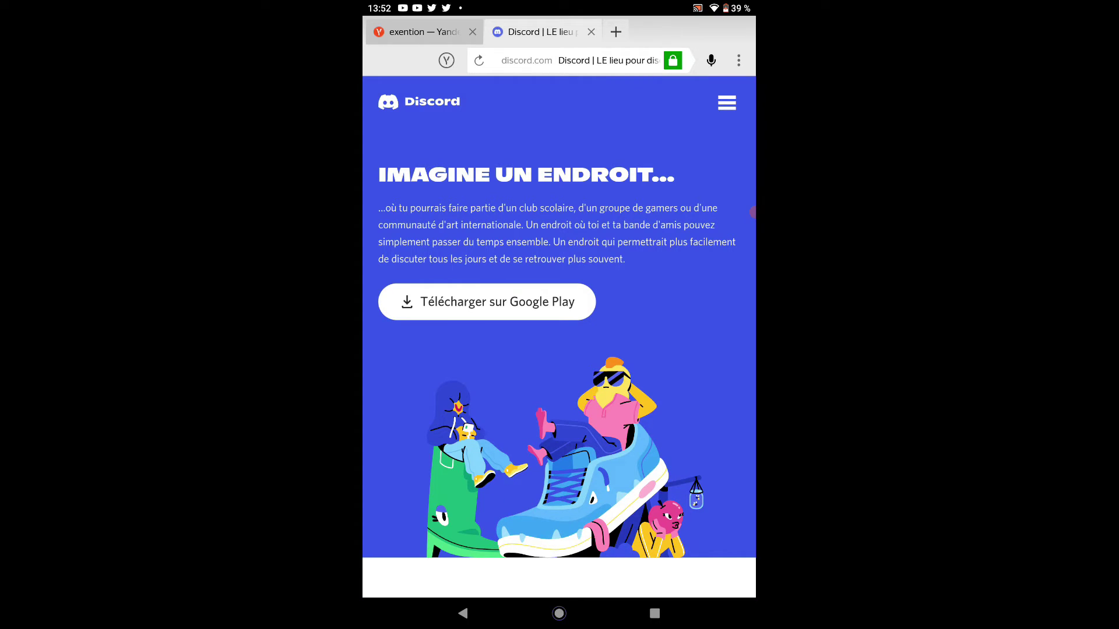
pyautogui.scroll(-1, 559, 350)
pyautogui.scroll(1, 559, 350)
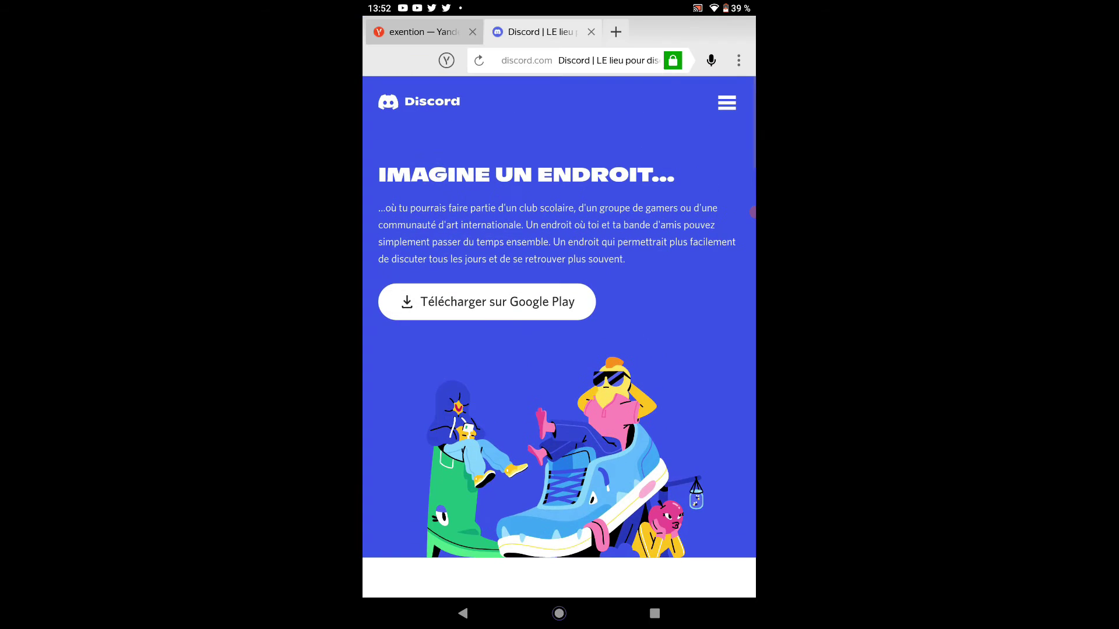
# Switch the Discord site to its desktop version ("Version de bureau")
pyautogui.click(738, 60)
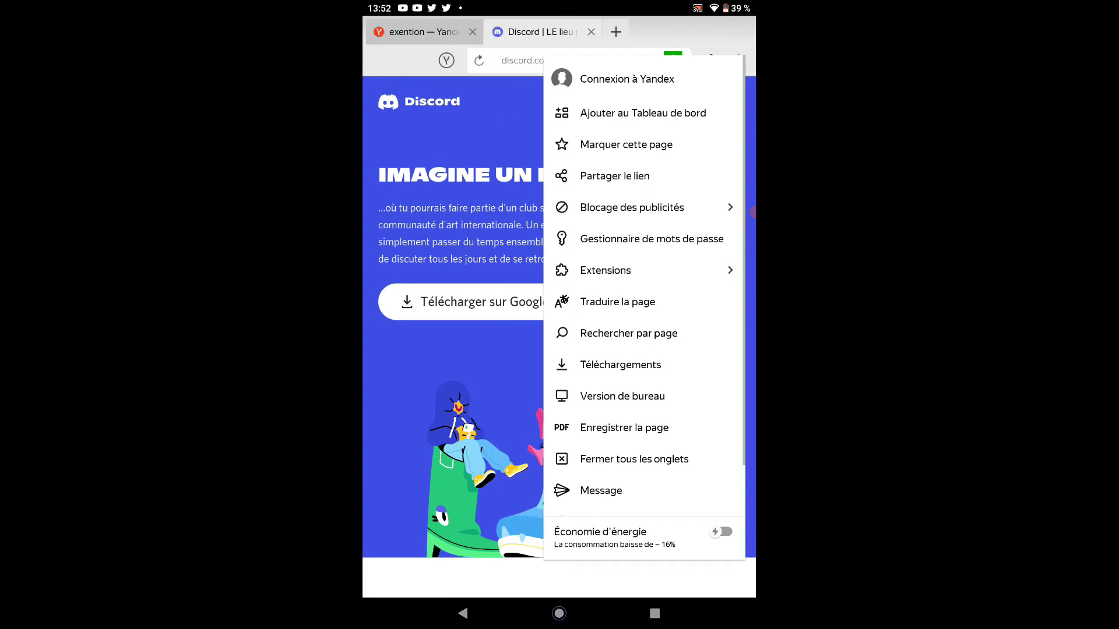
pyautogui.press('Escape')
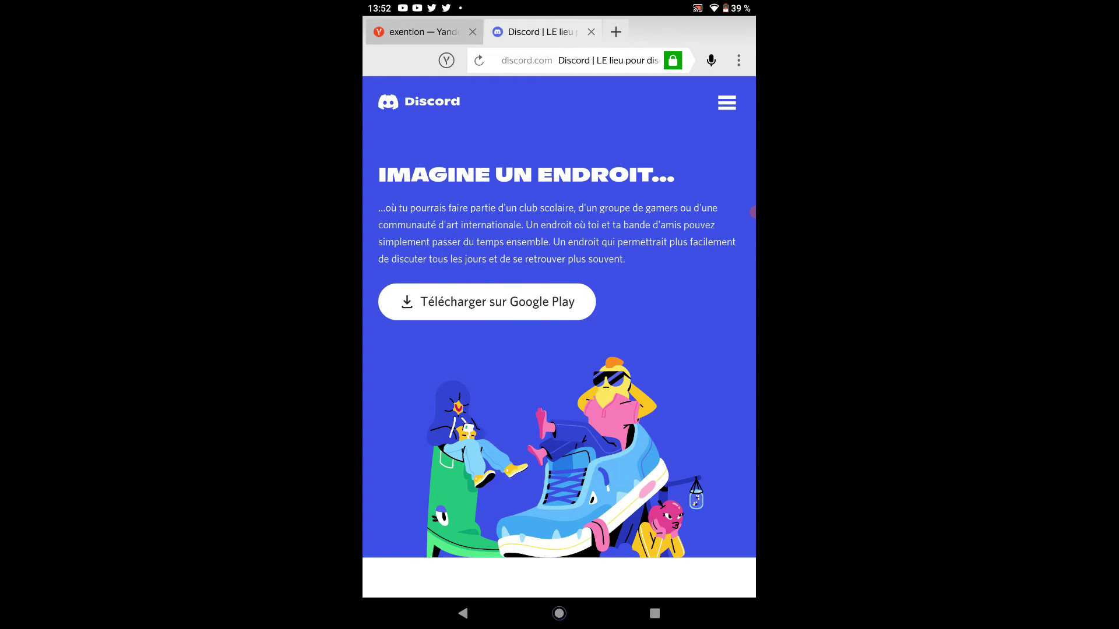
pyautogui.click(738, 60)
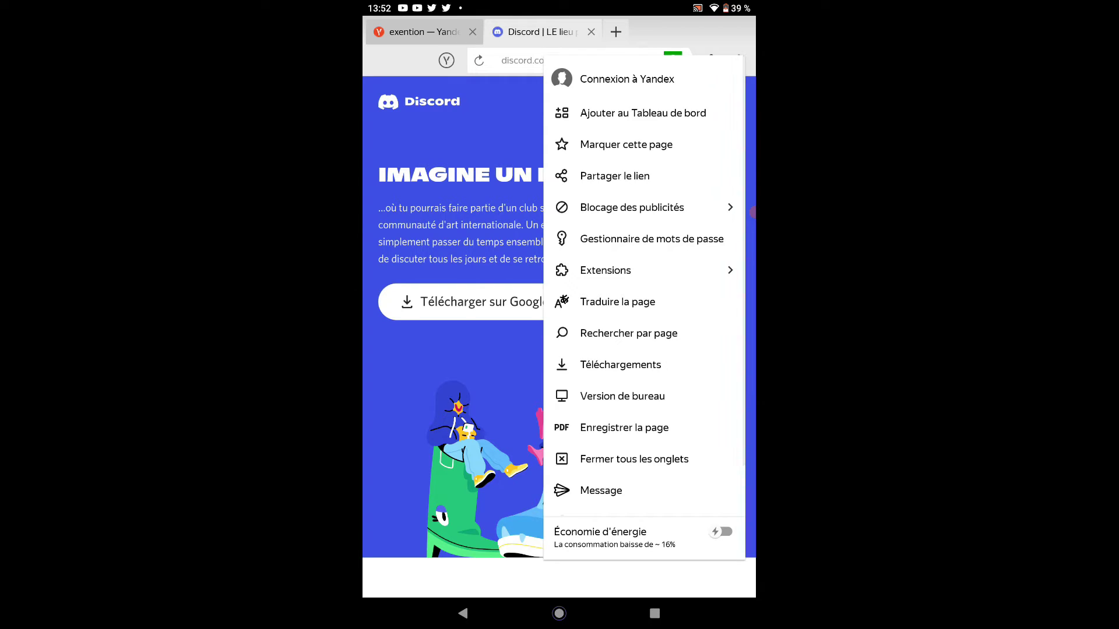
pyautogui.click(622, 396)
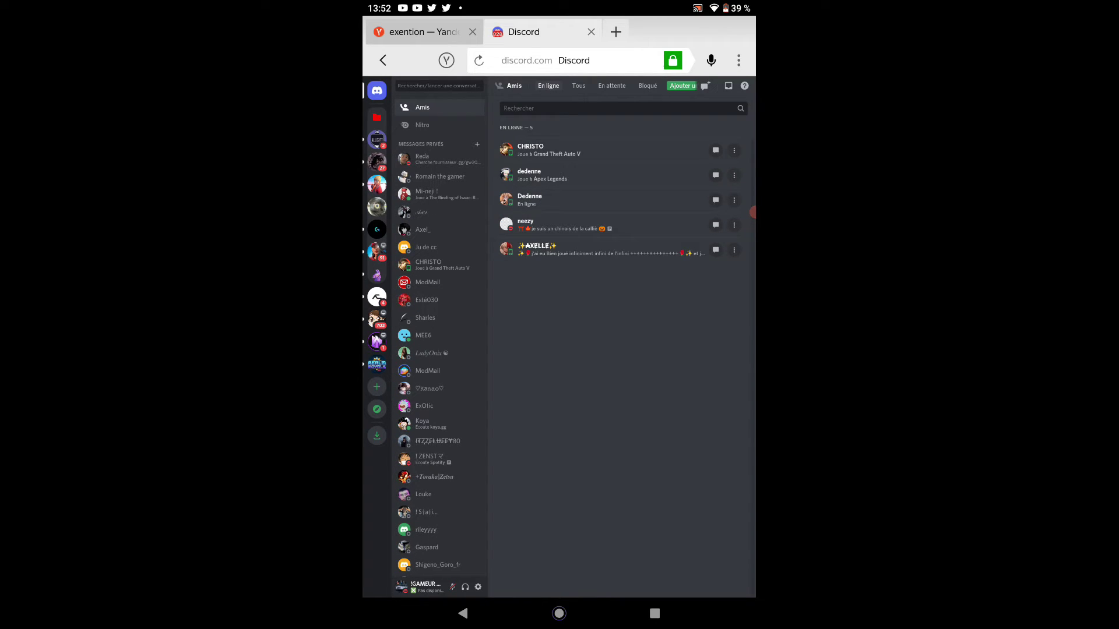
# Launch the installed extension from the Discord page and open the resulting discord.com link with Browser
pyautogui.click(738, 60)
pyautogui.click(605, 270)
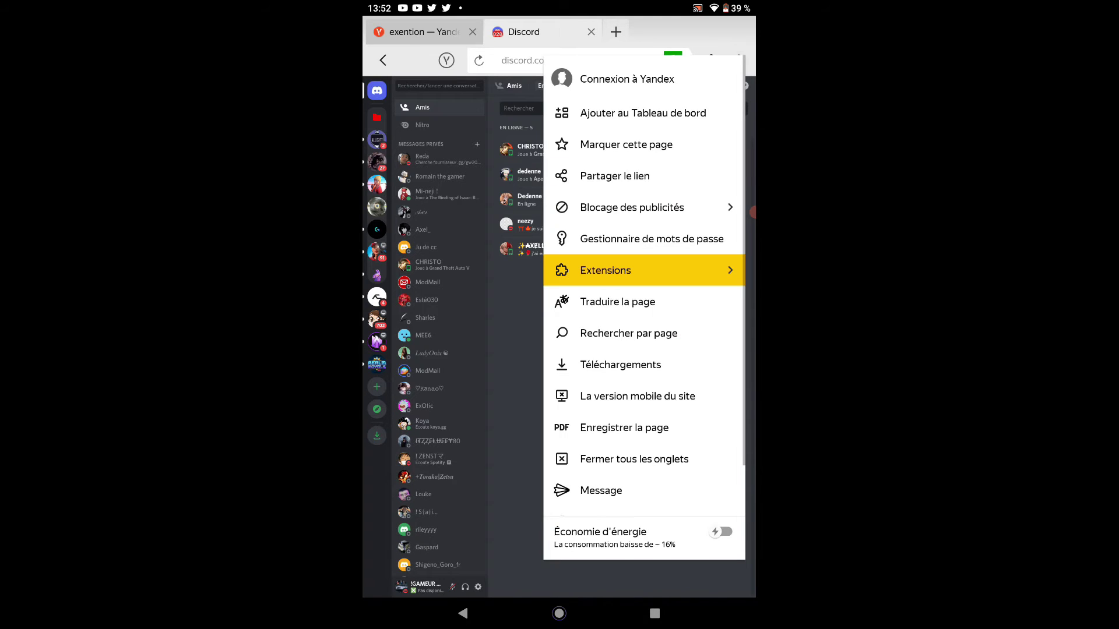
pyautogui.click(672, 107)
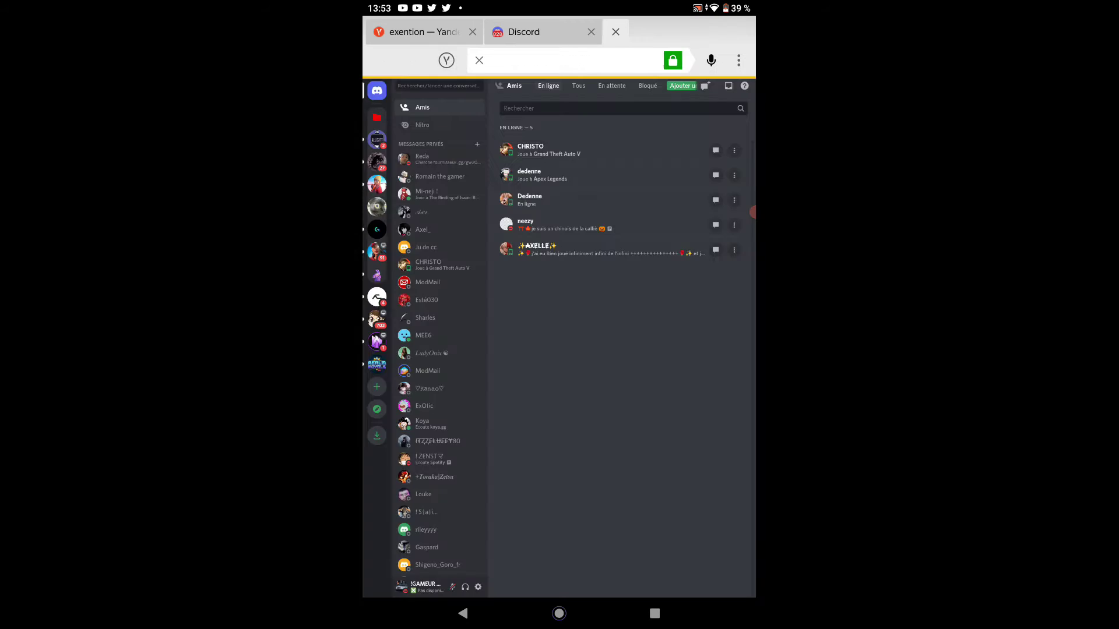
pyautogui.click(615, 31)
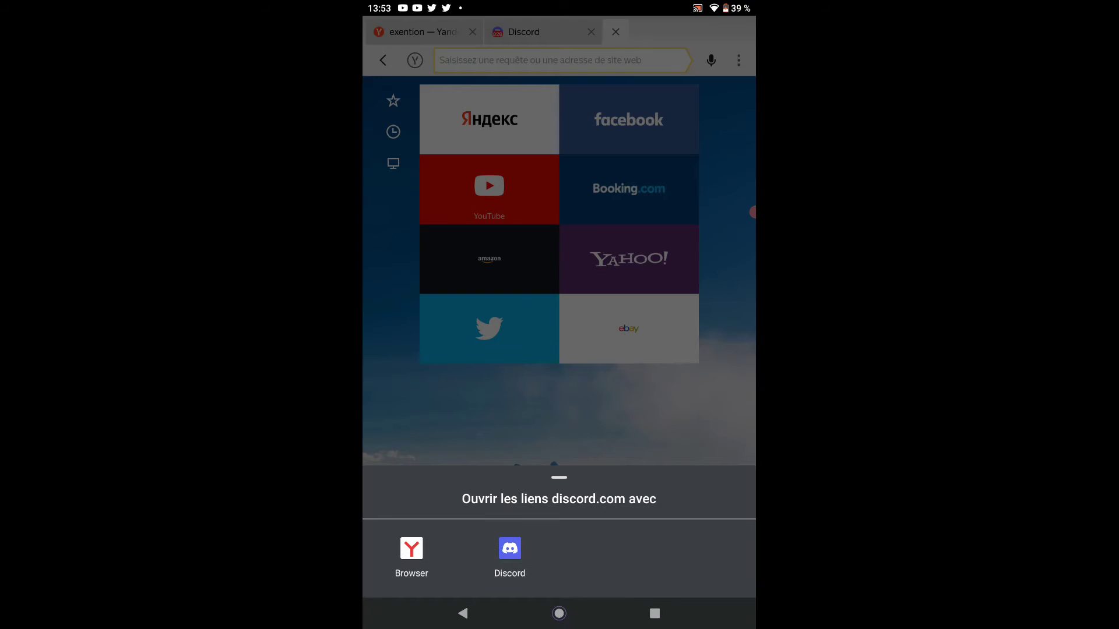
pyautogui.click(411, 554)
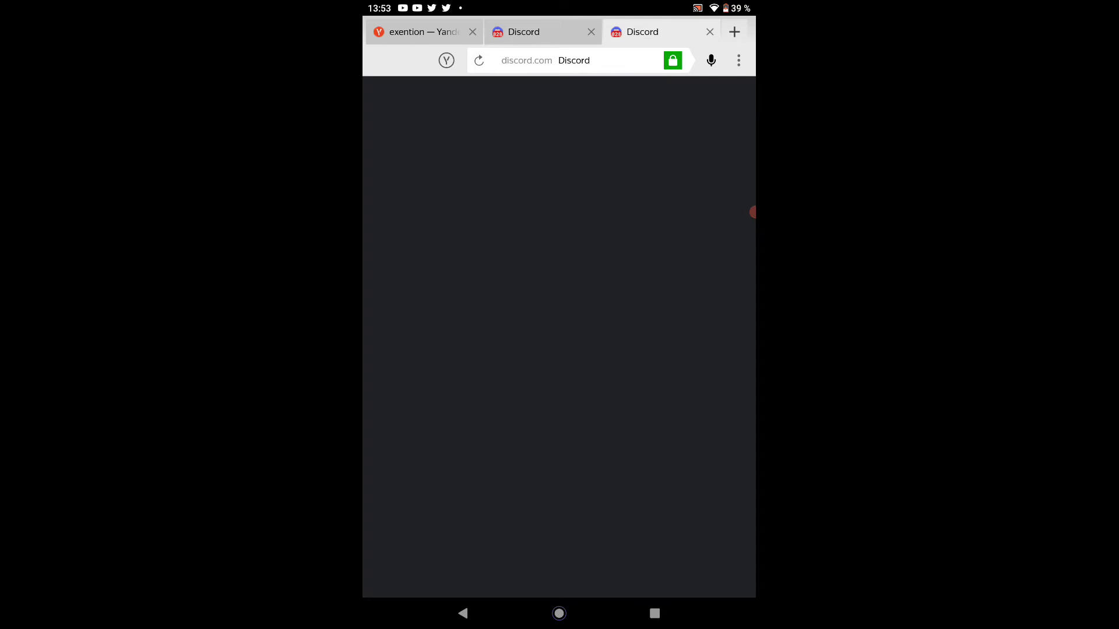
# Switch the new Discord tab to "Version de bureau" and close the older Discord and exention tabs
pyautogui.click(739, 60)
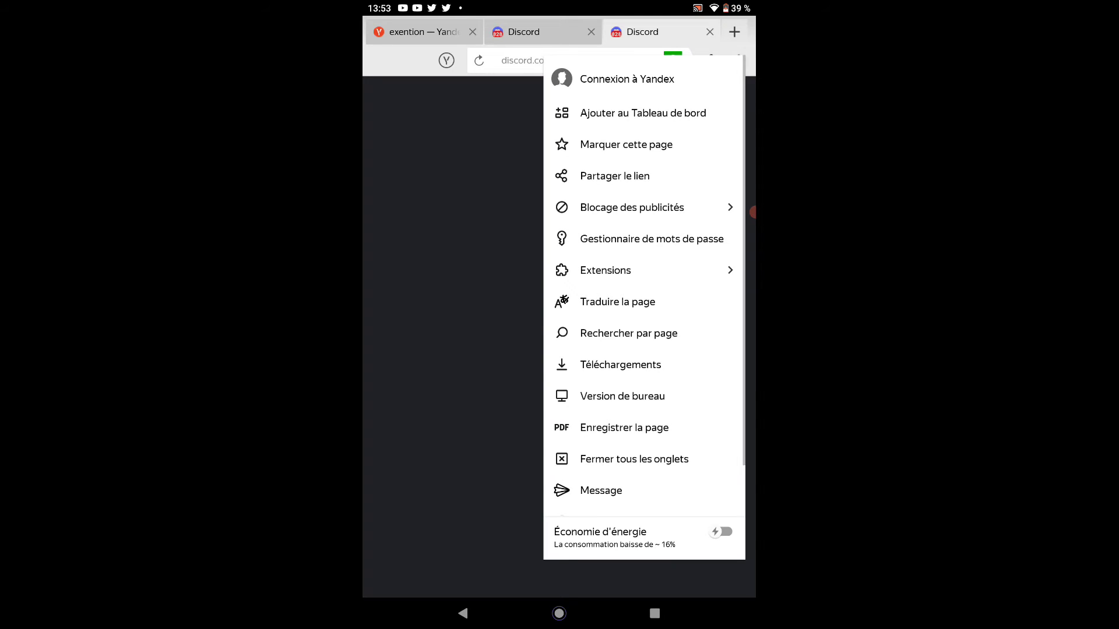
pyautogui.click(622, 396)
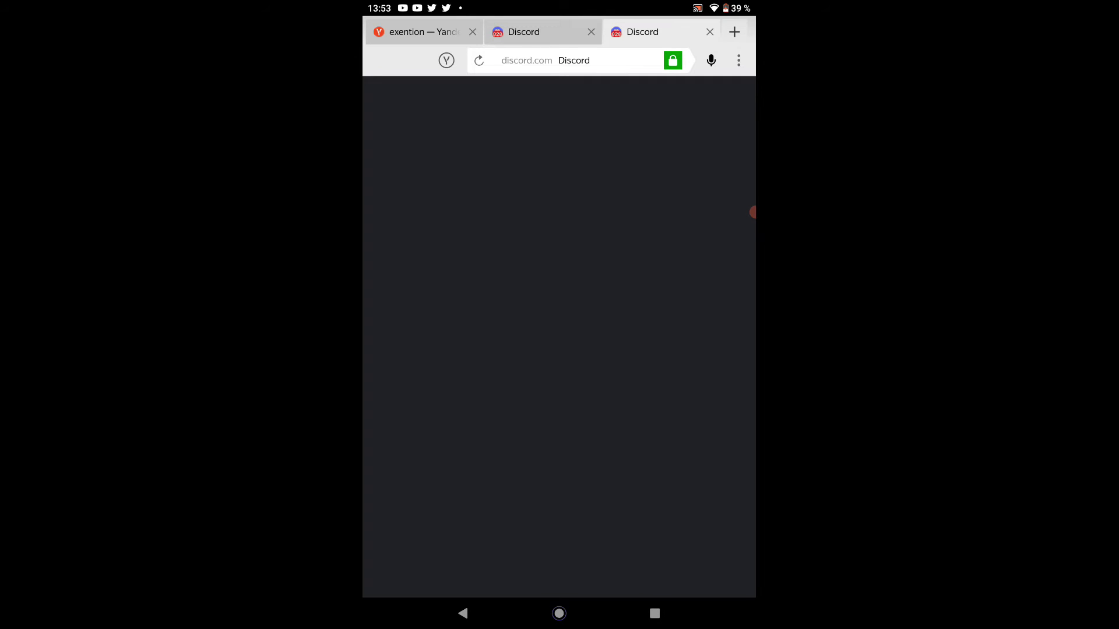
pyautogui.click(591, 32)
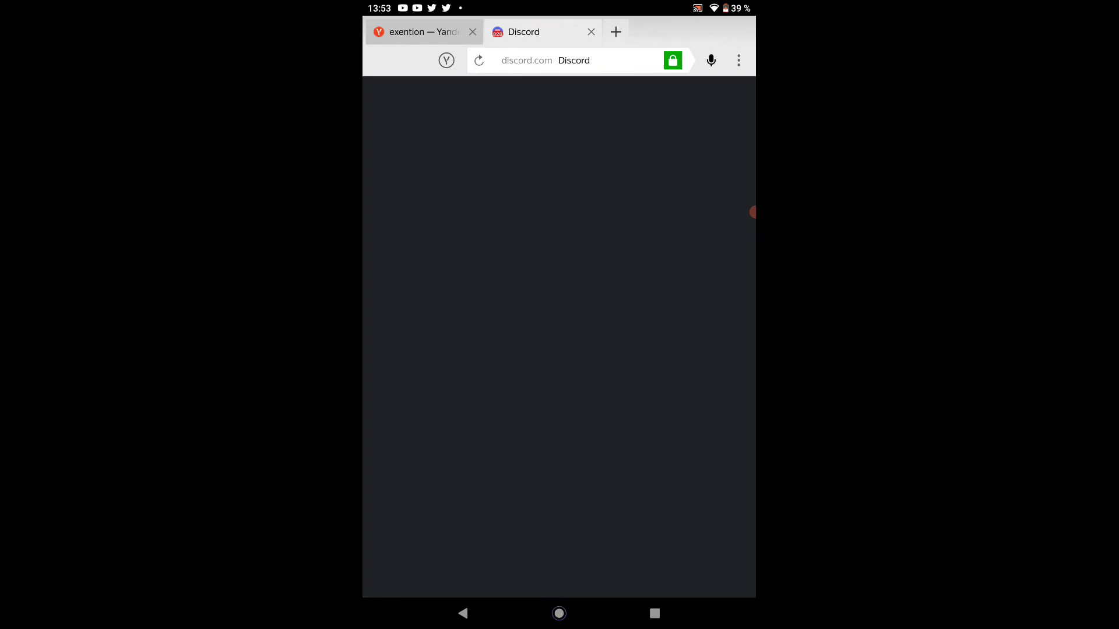
pyautogui.click(472, 32)
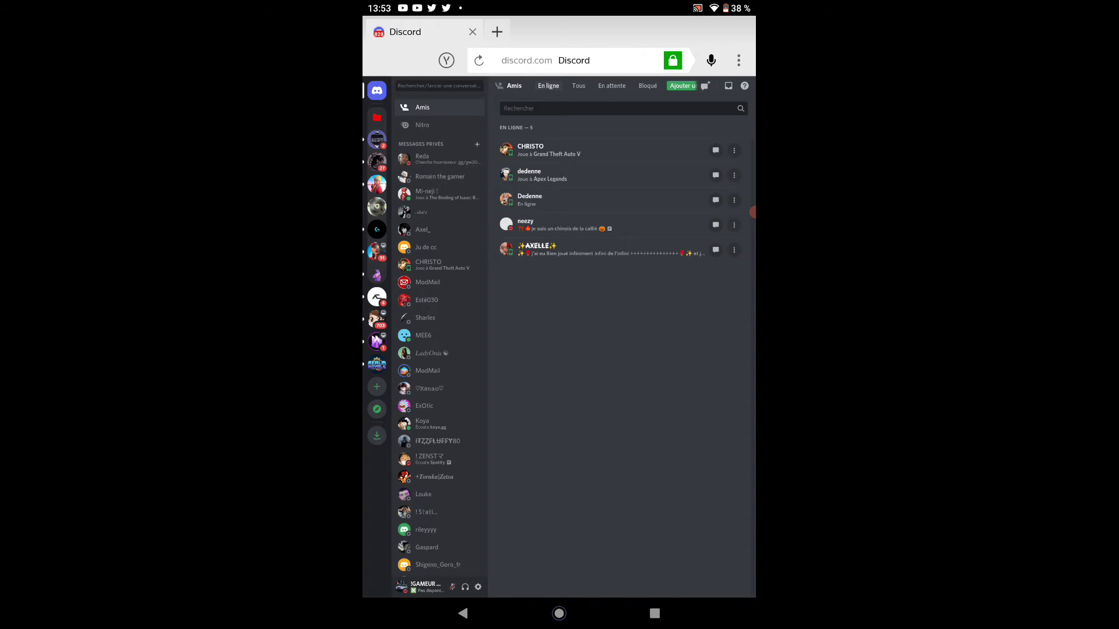
# Open the Set Discord Activity extension and set the activity source to Custom
pyautogui.click(738, 60)
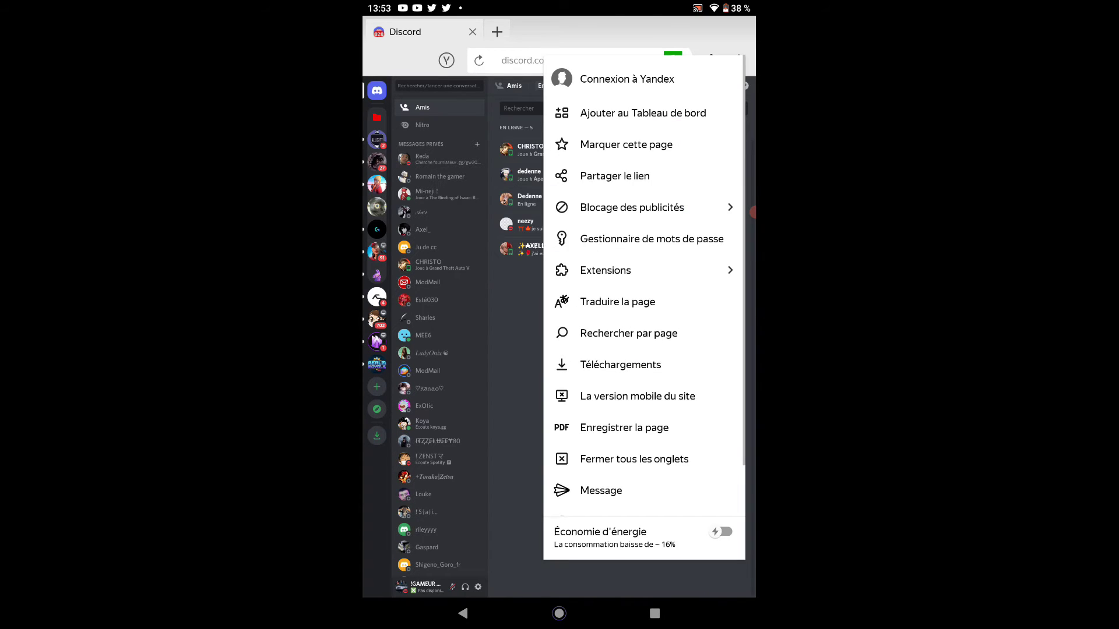
pyautogui.click(641, 270)
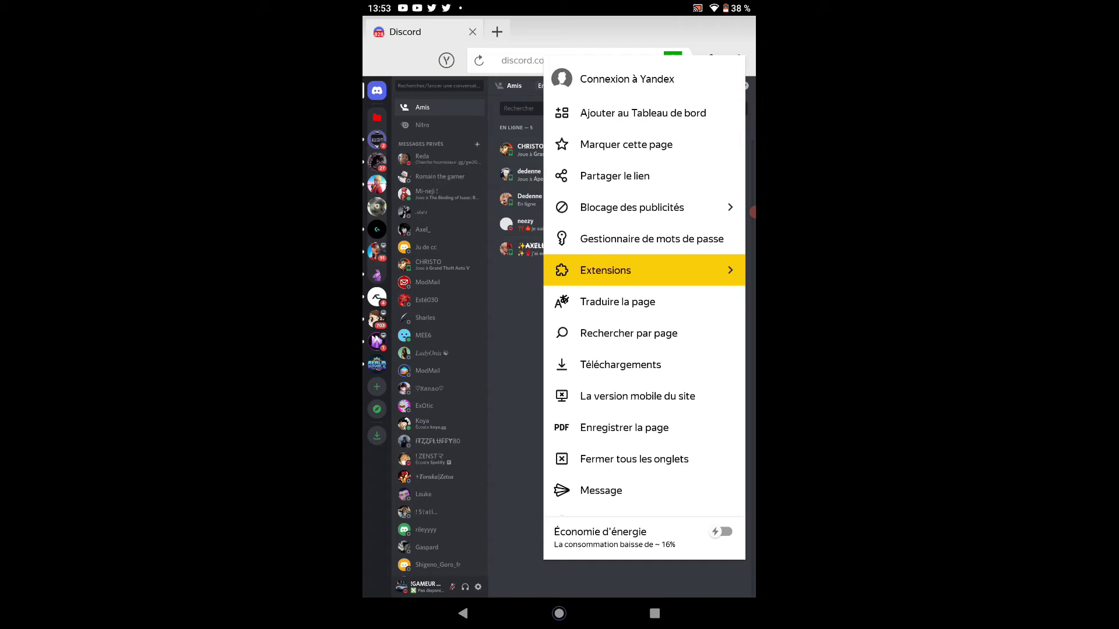
pyautogui.click(662, 108)
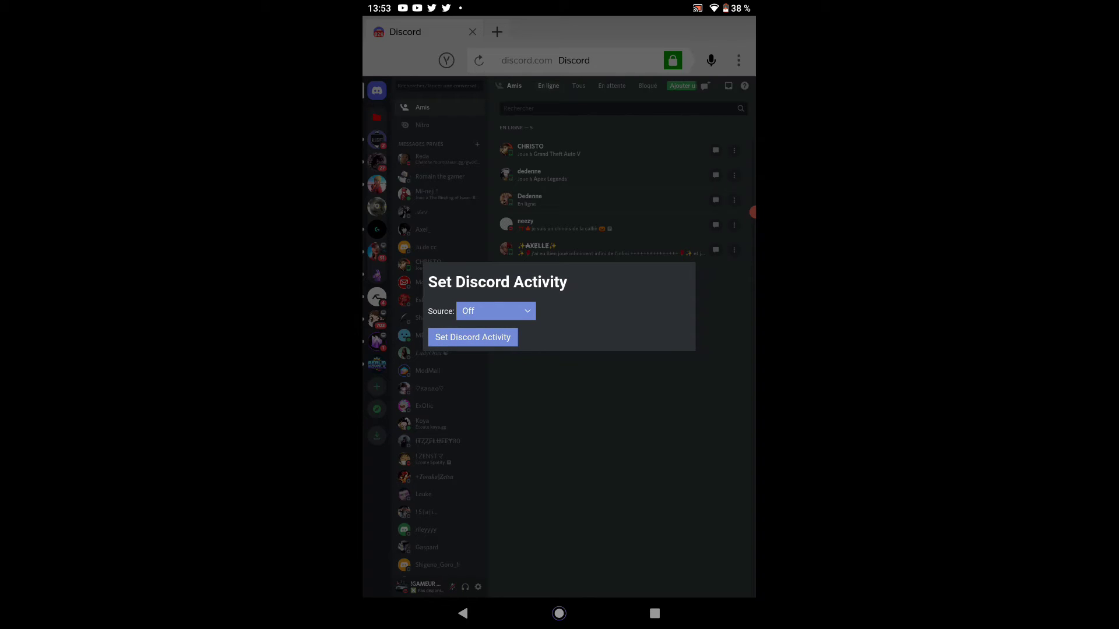
pyautogui.click(495, 310)
pyautogui.click(484, 317)
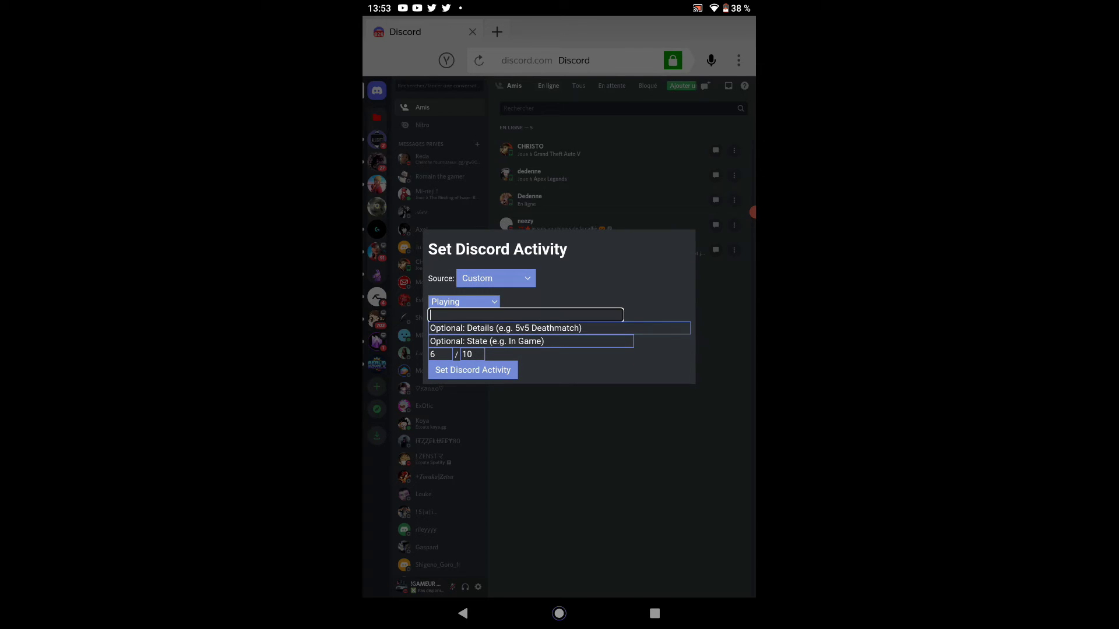
# Name the Playing activity "Joue a ghnj" and apply it to Discord
pyautogui.write('Joue')
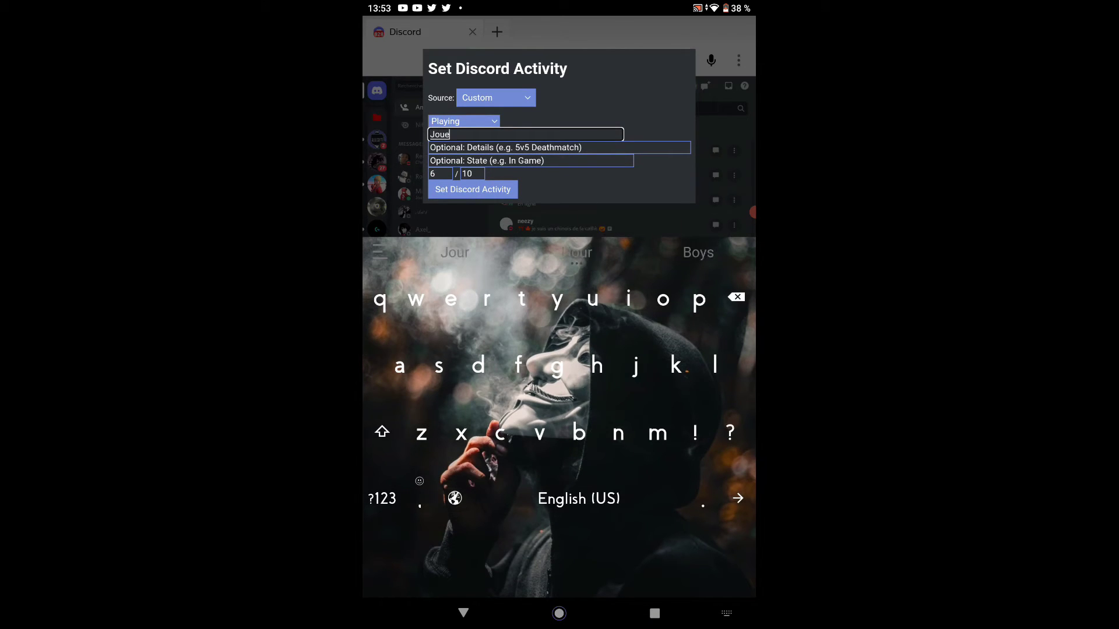
pyautogui.write(' a ghnj')
pyautogui.click(463, 613)
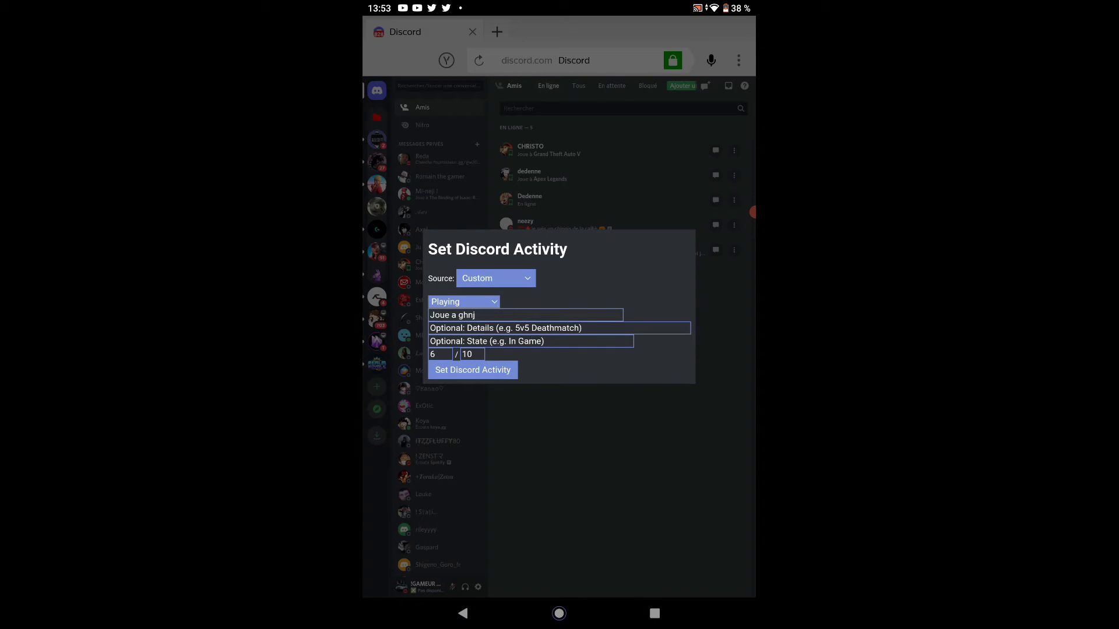
pyautogui.click(472, 370)
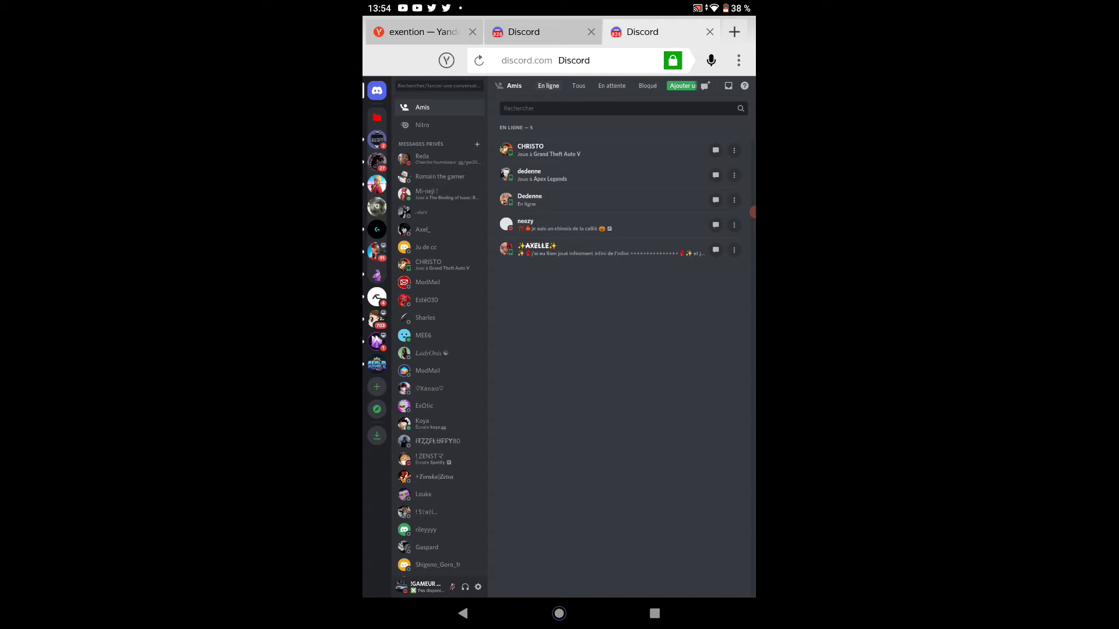
# Close the two extra tabs and view the account's own profile card from the "la team gamer nfs pro" member list
pyautogui.click(472, 32)
pyautogui.click(473, 32)
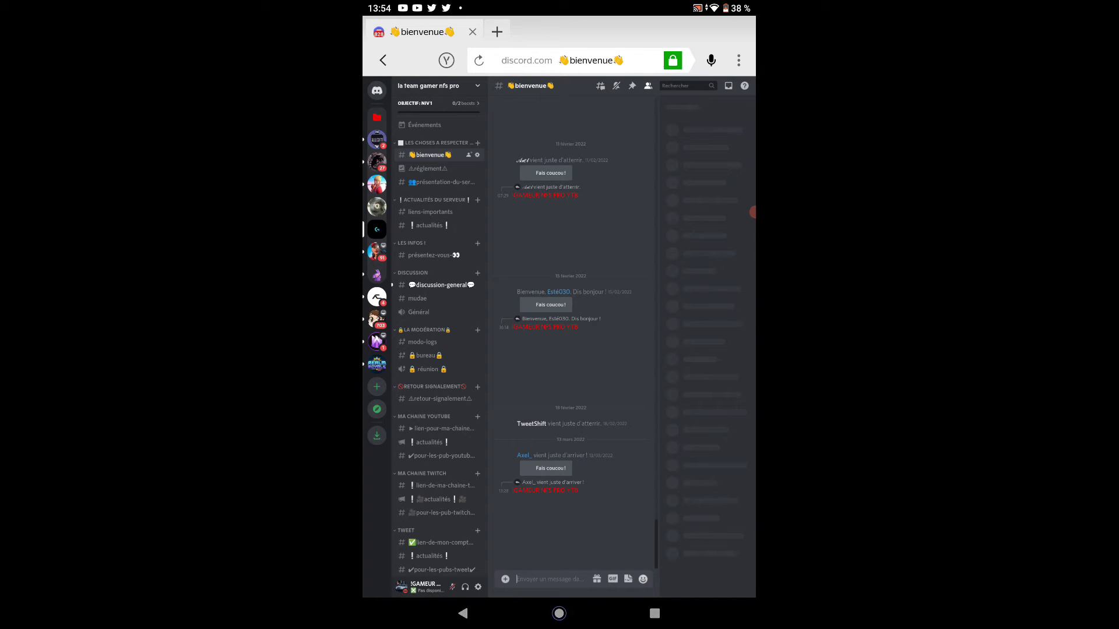
pyautogui.click(547, 579)
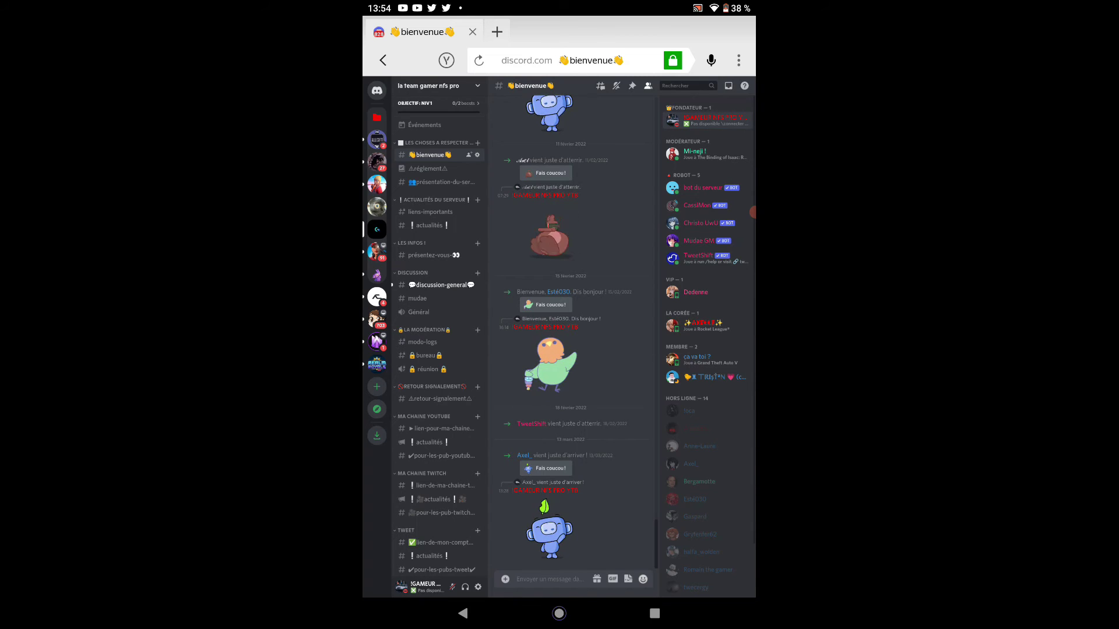
pyautogui.click(710, 119)
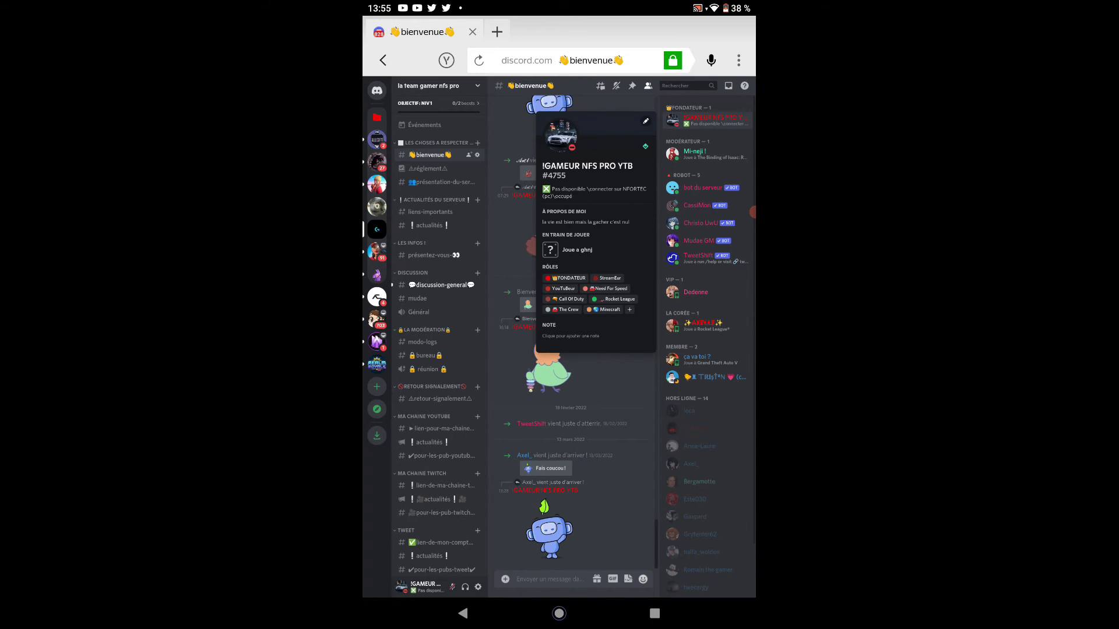
# Return to the home screen, unlock the "application de discution" folder with its PIN, and launch the Discord app
pyautogui.click(558, 613)
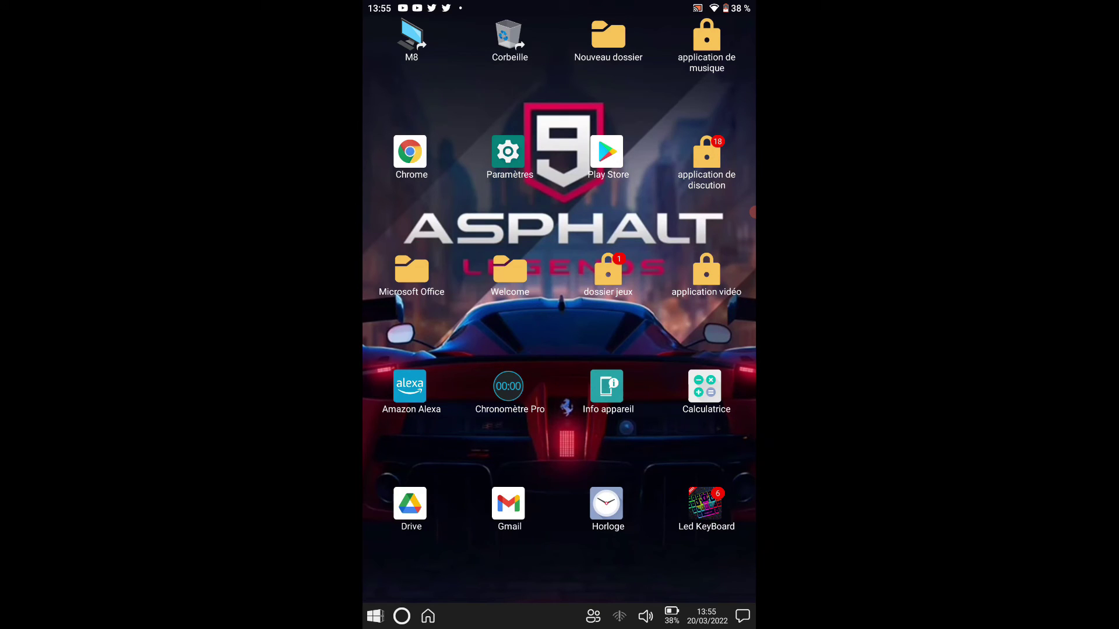
pyautogui.click(707, 154)
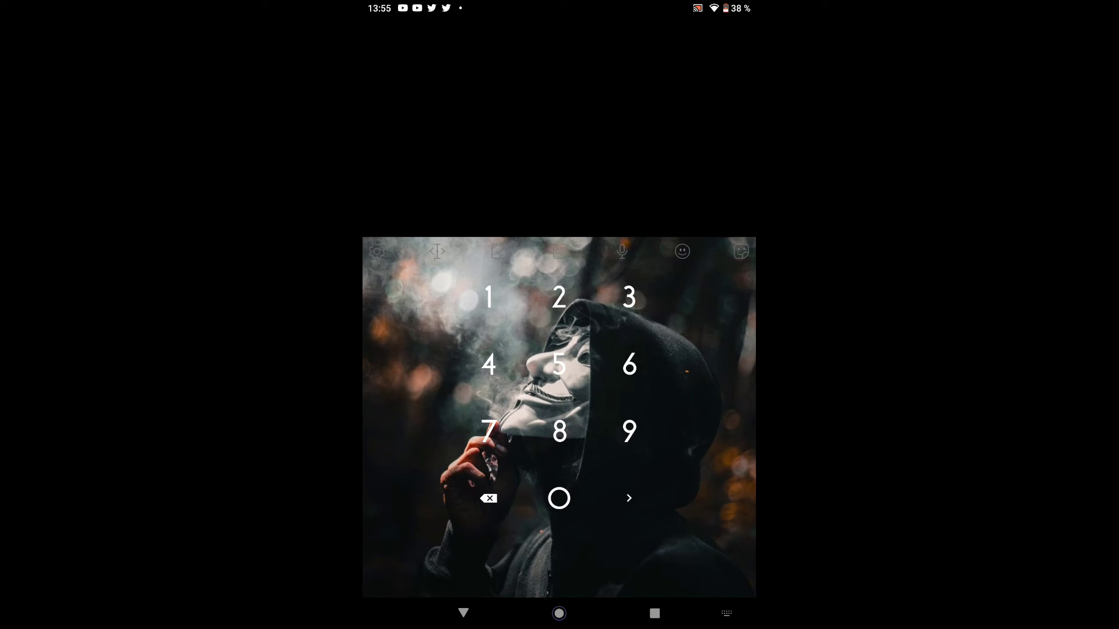
pyautogui.click(559, 432)
pyautogui.click(629, 498)
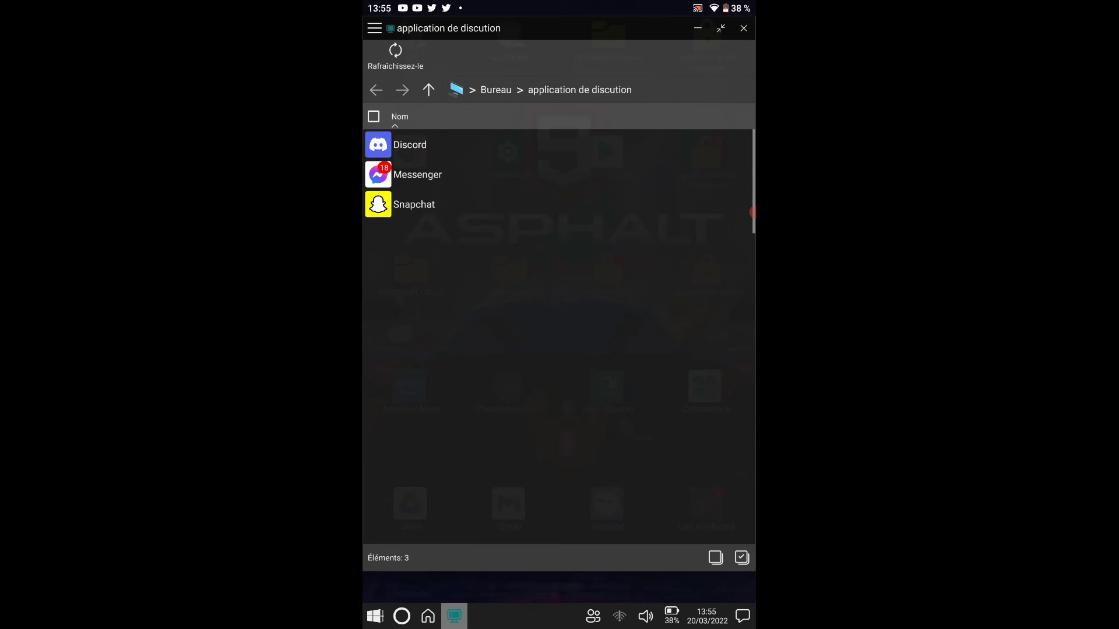
pyautogui.click(409, 144)
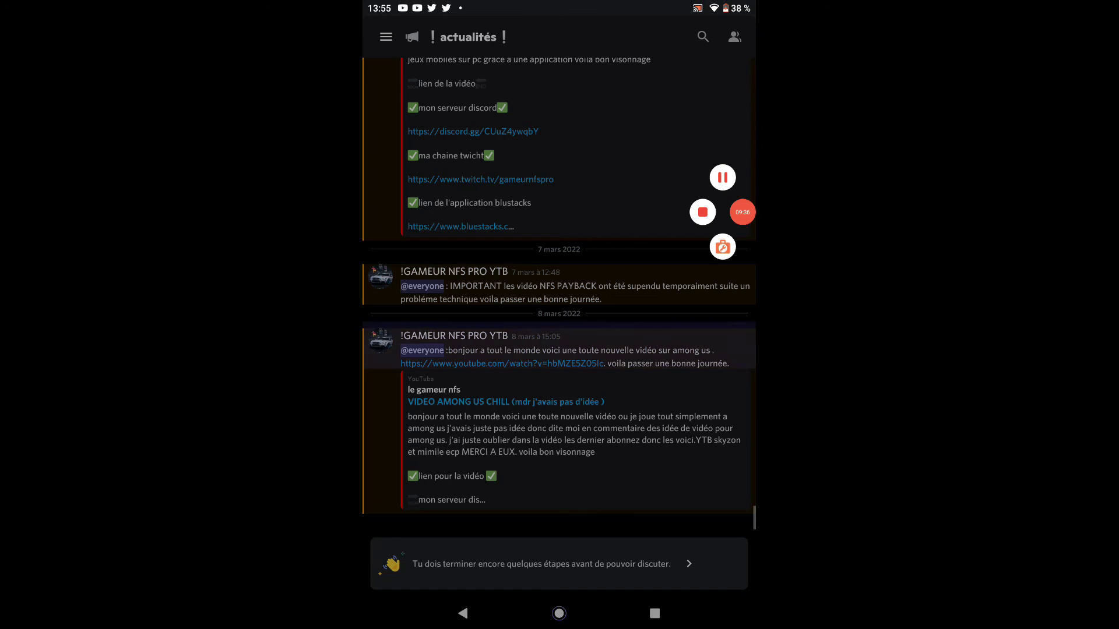
# Examine the account's own profile from the actualités channel's member list for the custom activity
pyautogui.moveTo(671, 379)
pyautogui.mouseDown()
pyautogui.moveTo(461, 379)
pyautogui.moveTo(688, 379)
pyautogui.mouseUp()
pyautogui.moveTo(466, 379)
pyautogui.mouseDown()
pyautogui.moveTo(699, 379)
pyautogui.moveTo(475, 379)
pyautogui.mouseUp()
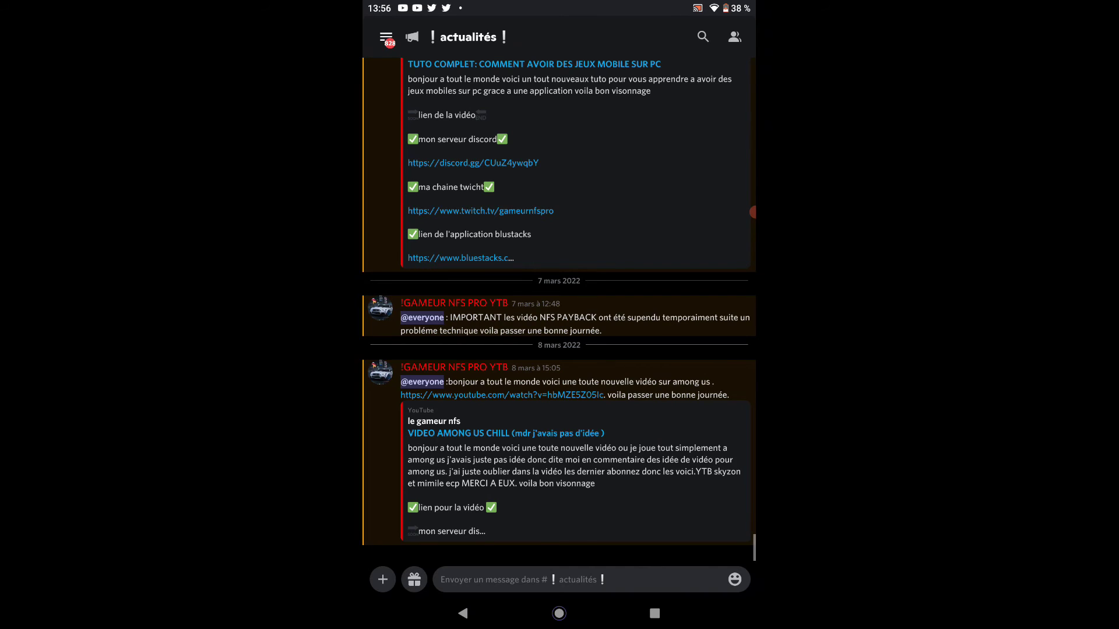
pyautogui.moveTo(641, 379); pyautogui.dragTo(592, 378)
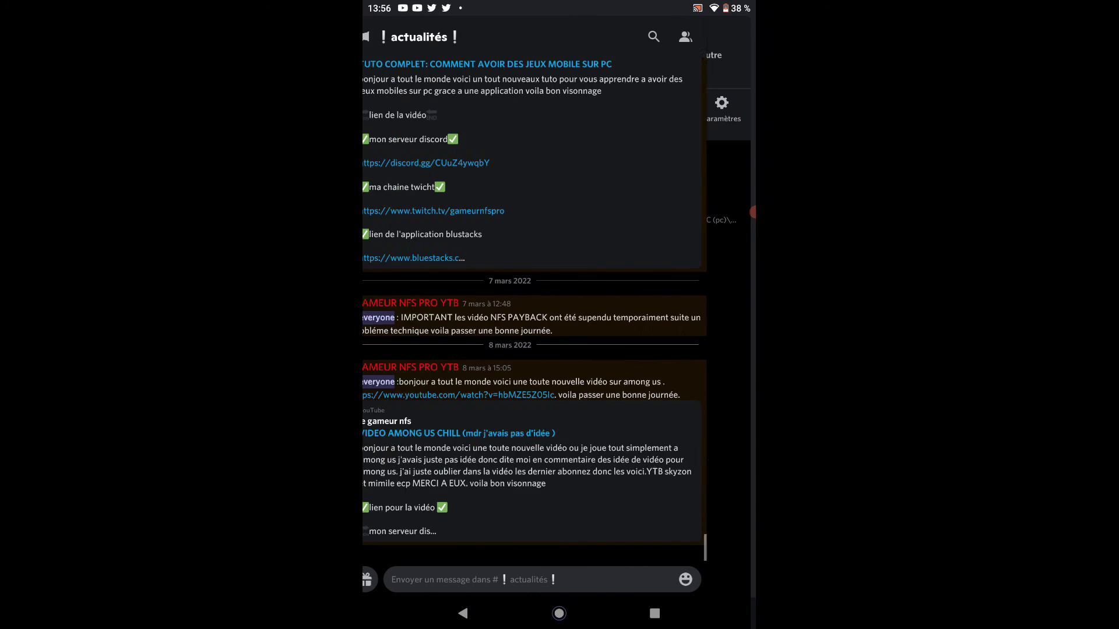
pyautogui.click(753, 212)
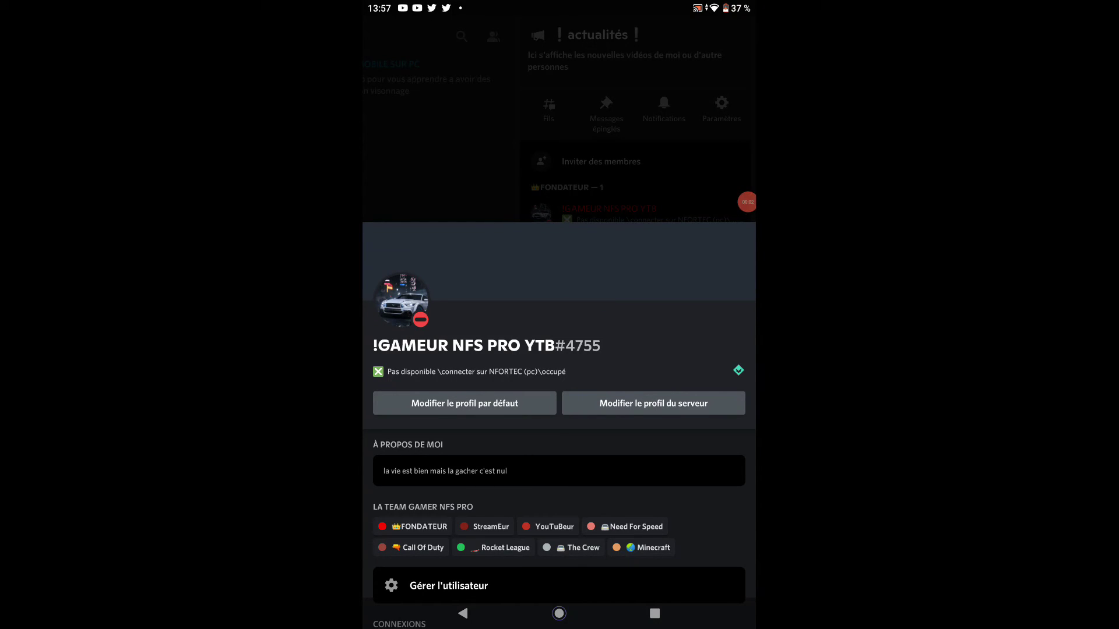
pyautogui.moveTo(464, 404); pyautogui.dragTo(464, 225)
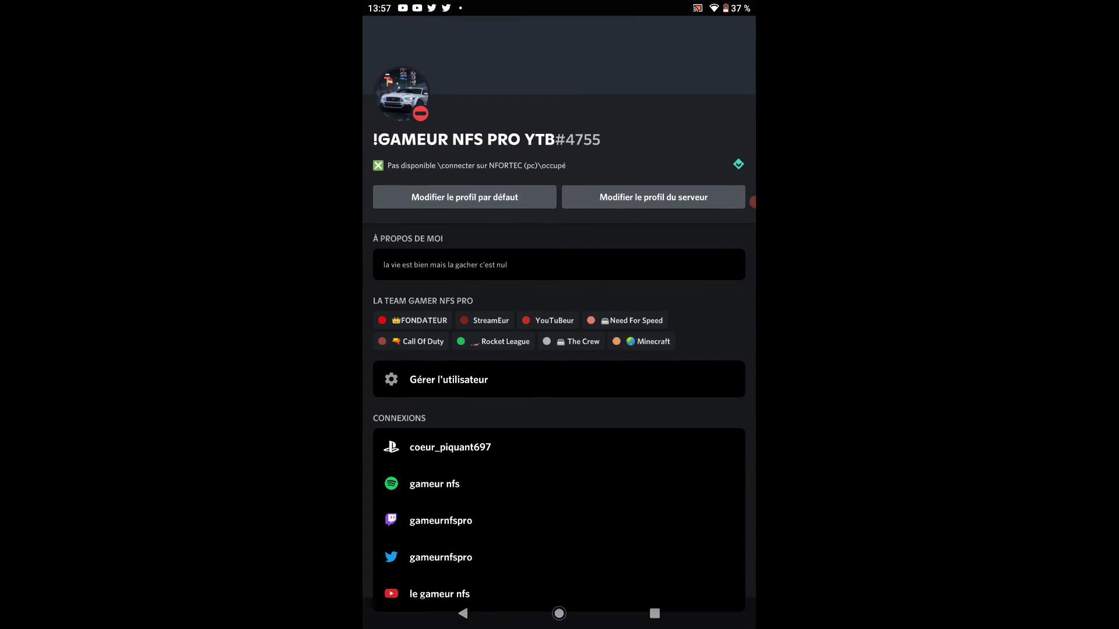
pyautogui.press('Escape')
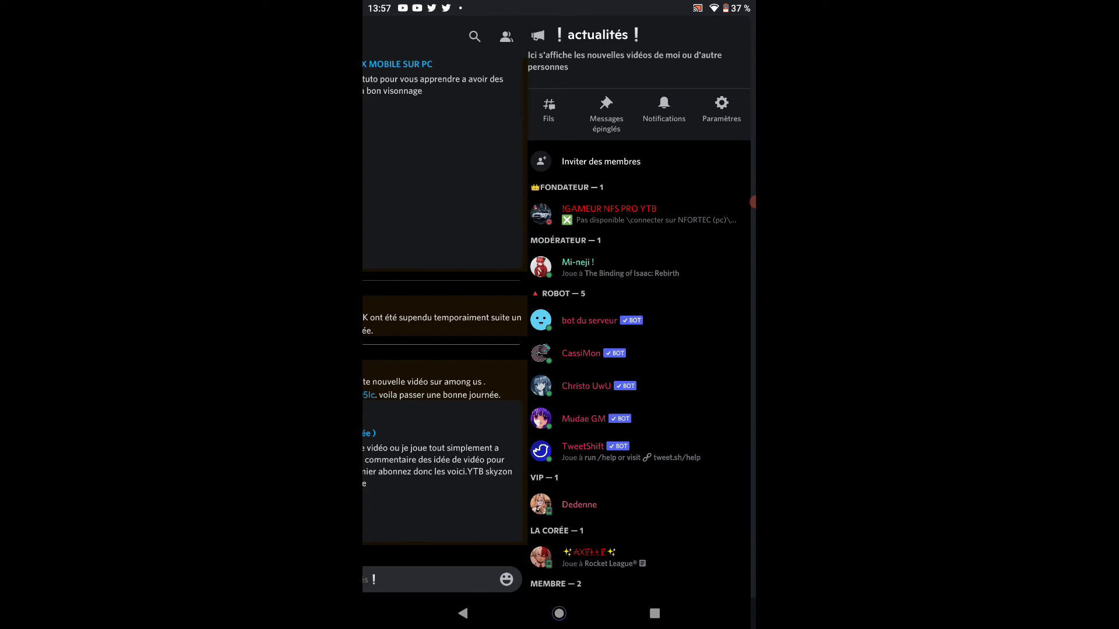
pyautogui.moveTo(454, 349)
pyautogui.mouseDown()
pyautogui.moveTo(670, 350)
pyautogui.moveTo(467, 350)
pyautogui.mouseUp()
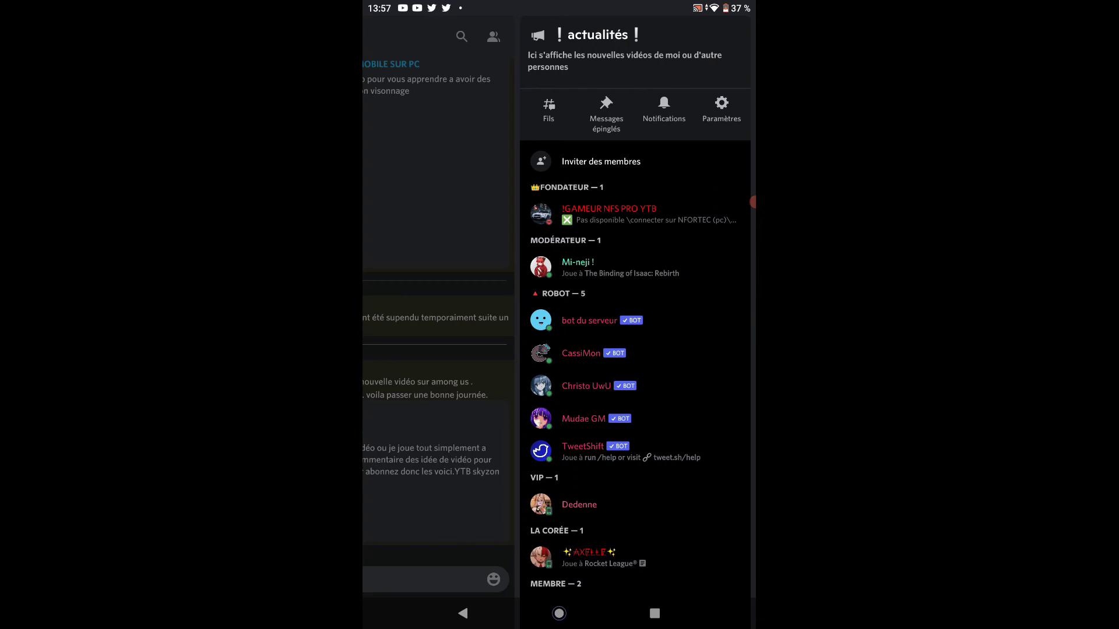
pyautogui.click(609, 214)
pyautogui.moveTo(559, 408); pyautogui.dragTo(560, 174)
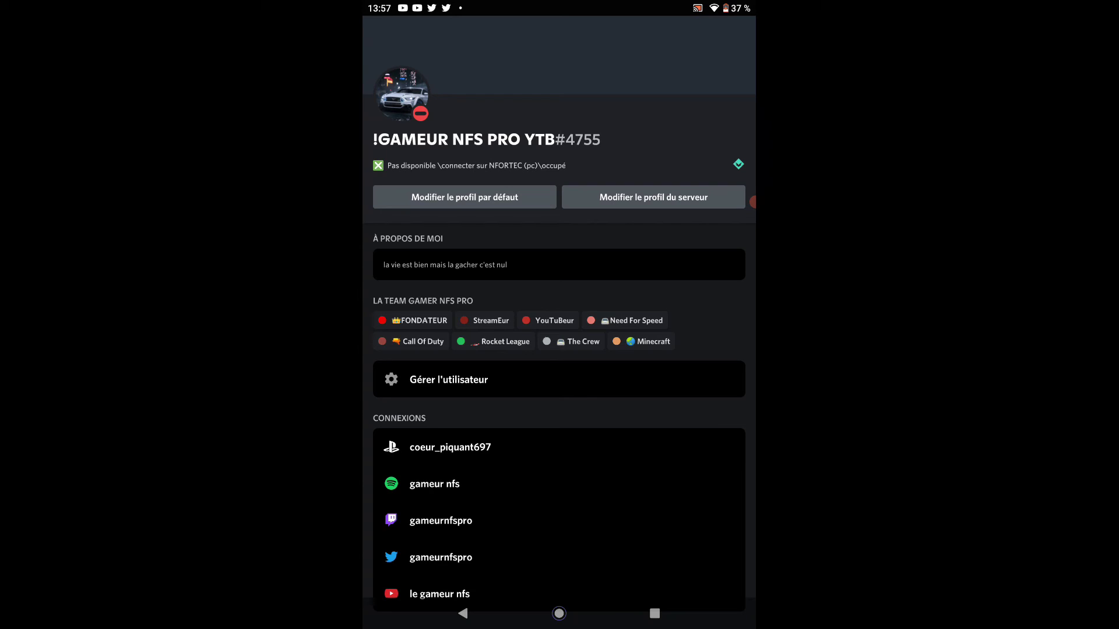
pyautogui.moveTo(559, 233); pyautogui.dragTo(560, 525)
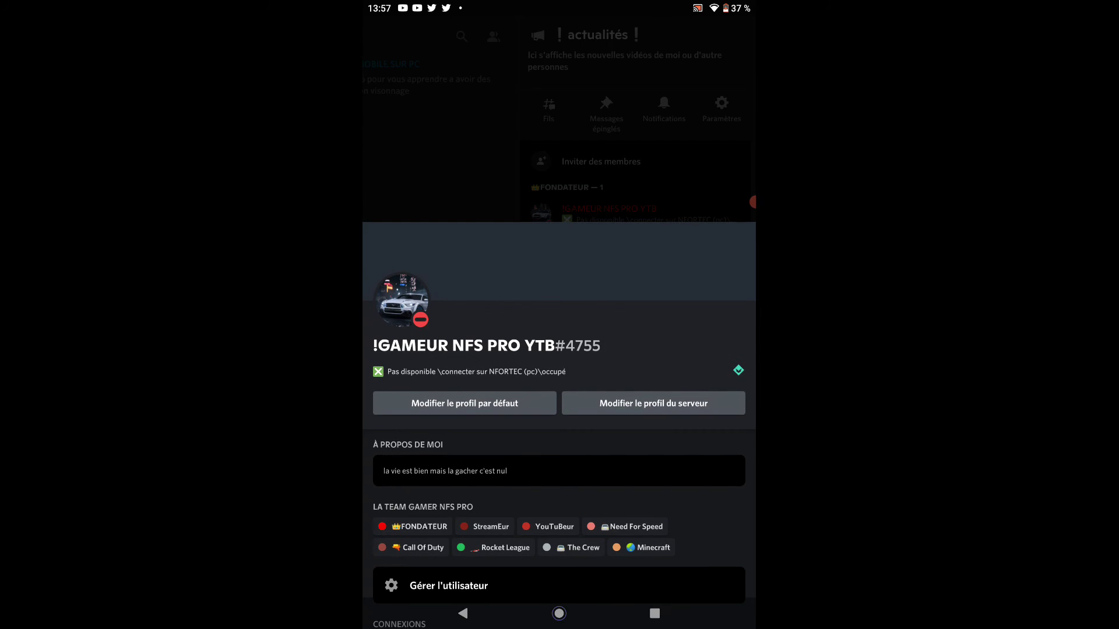
# View the discussion-general channel and return to the actualités channel under "MA CHAINE YOUTUBE"
pyautogui.moveTo(408, 350); pyautogui.dragTo(646, 349)
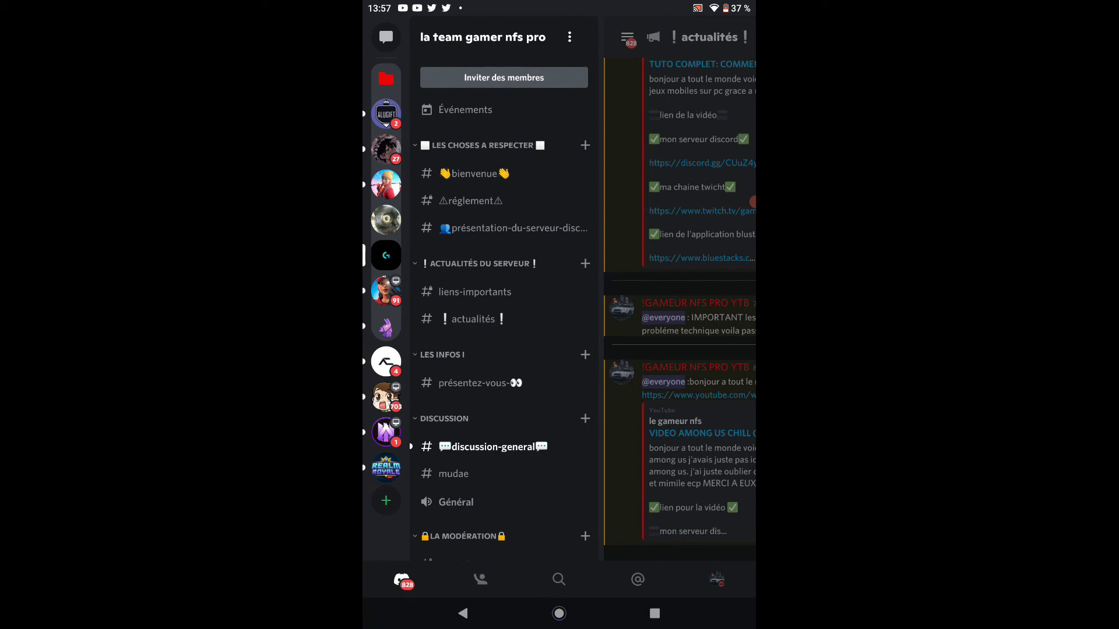
pyautogui.click(504, 446)
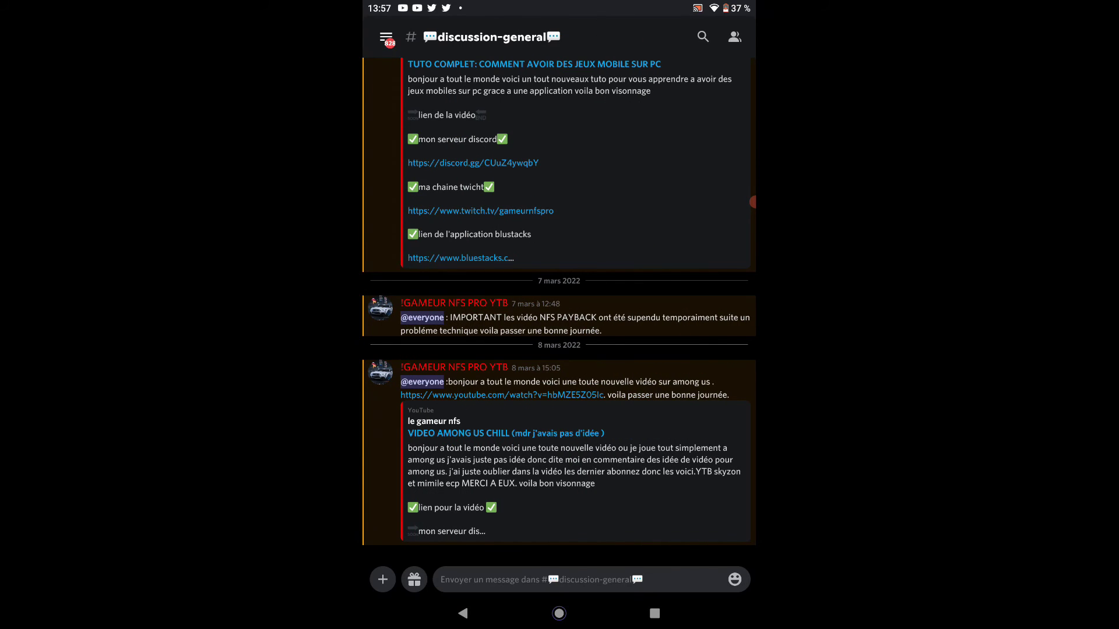
pyautogui.click(386, 37)
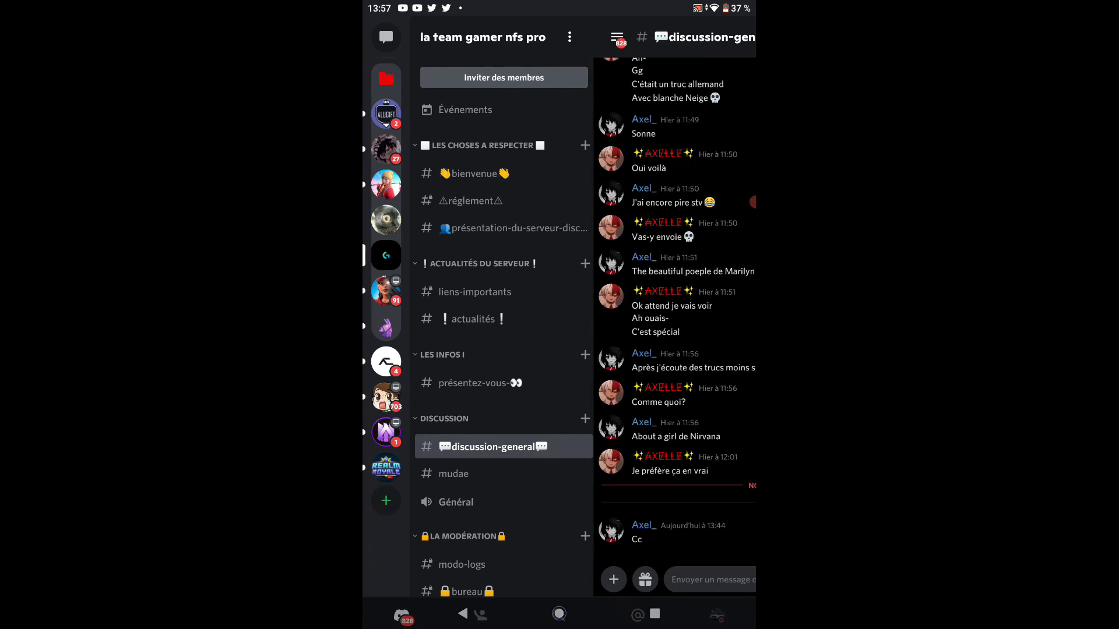
pyautogui.scroll(-3, 503, 309)
pyautogui.scroll(-1, 504, 309)
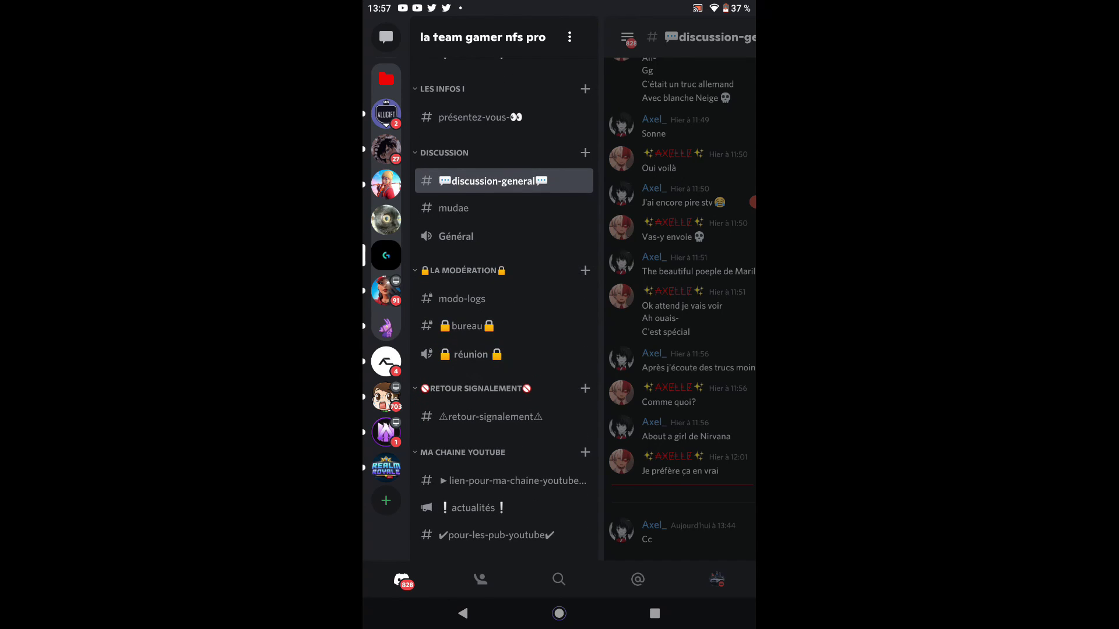
pyautogui.click(490, 507)
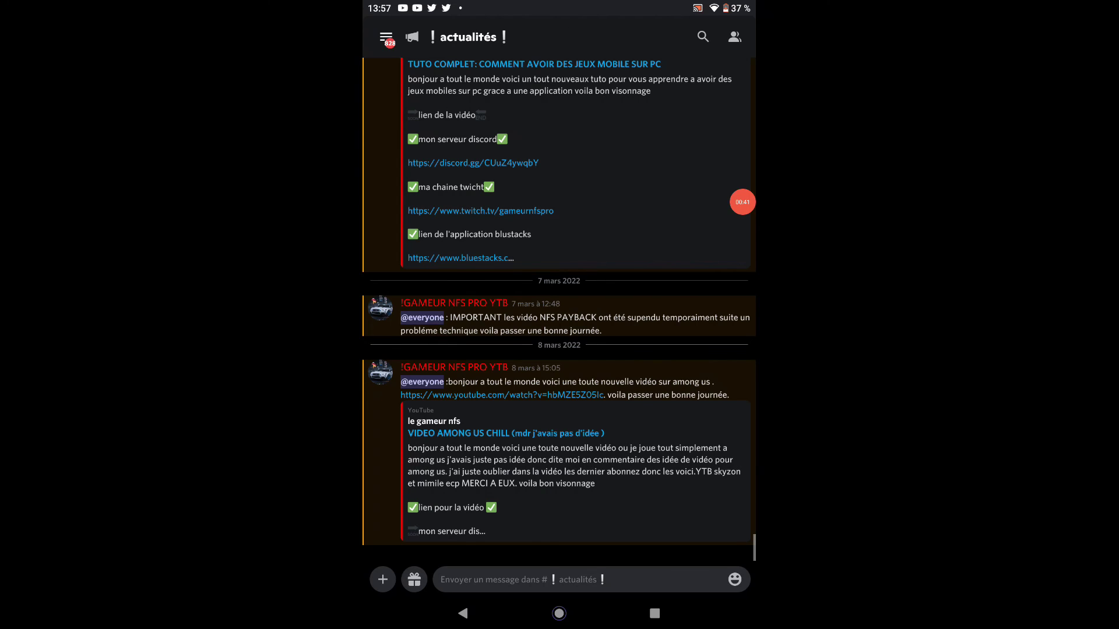
pyautogui.click(742, 202)
pyautogui.click(701, 200)
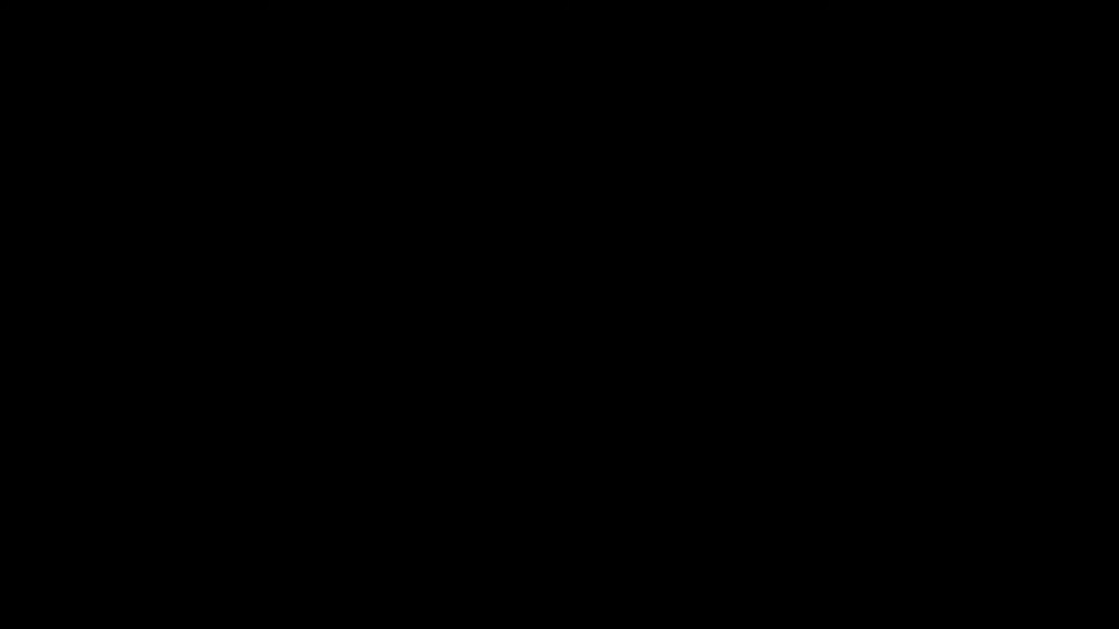